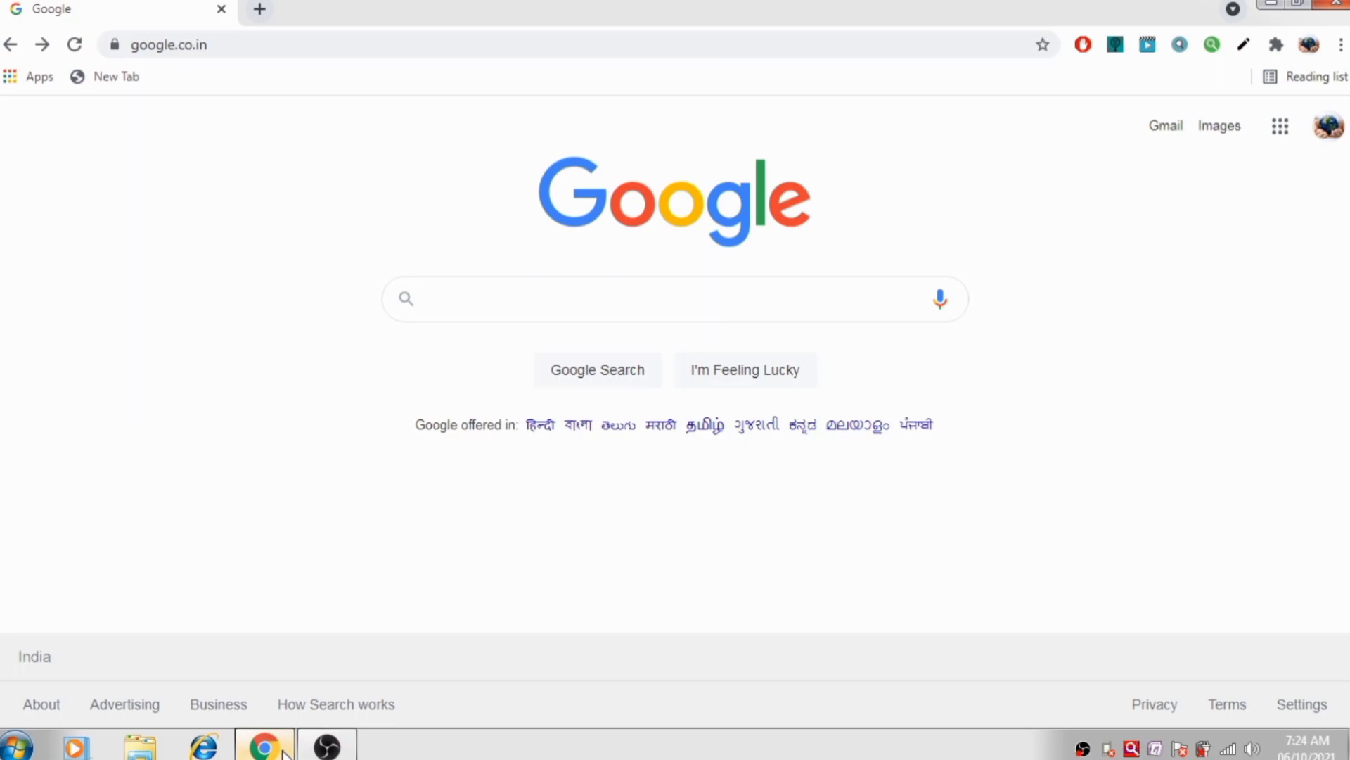
Search Google for 'E SHARM' to find the e-SHRAM: Home site
left_click(498, 304)
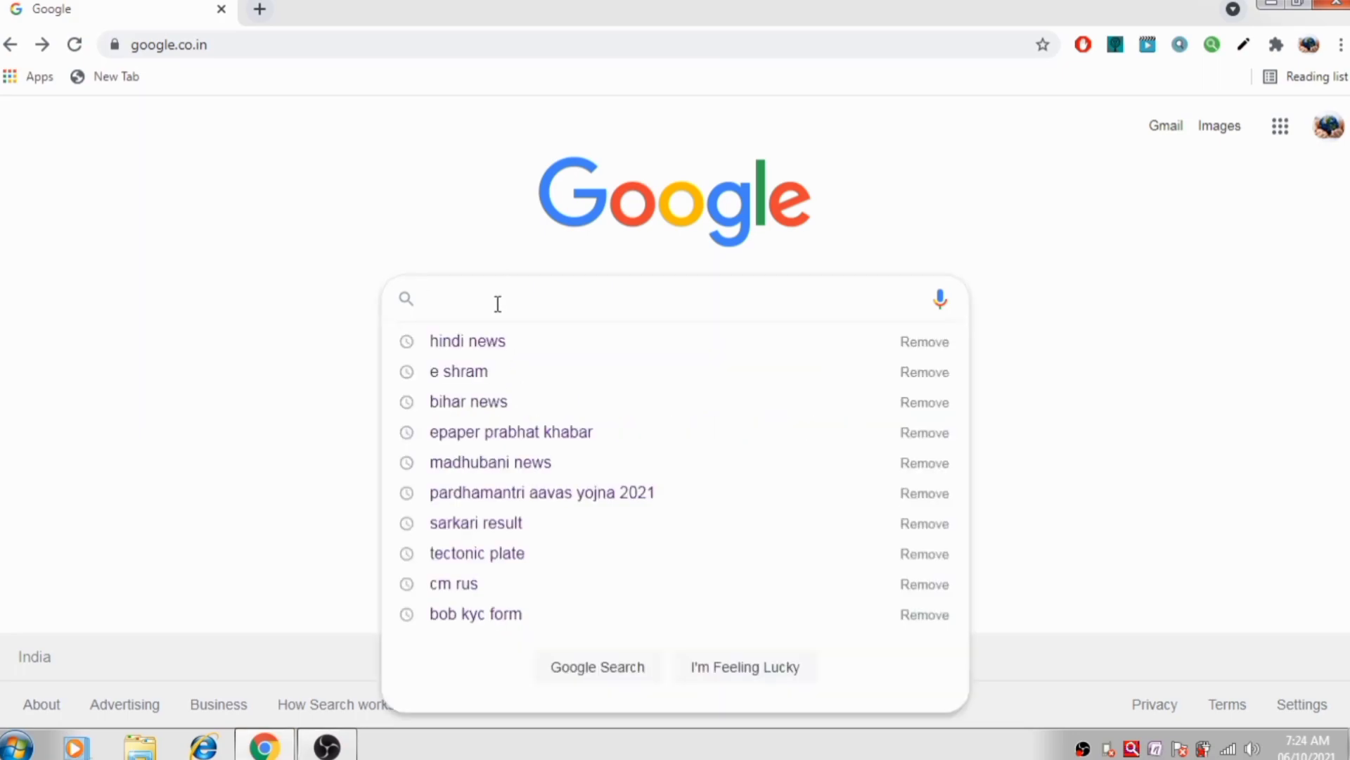
type("E")
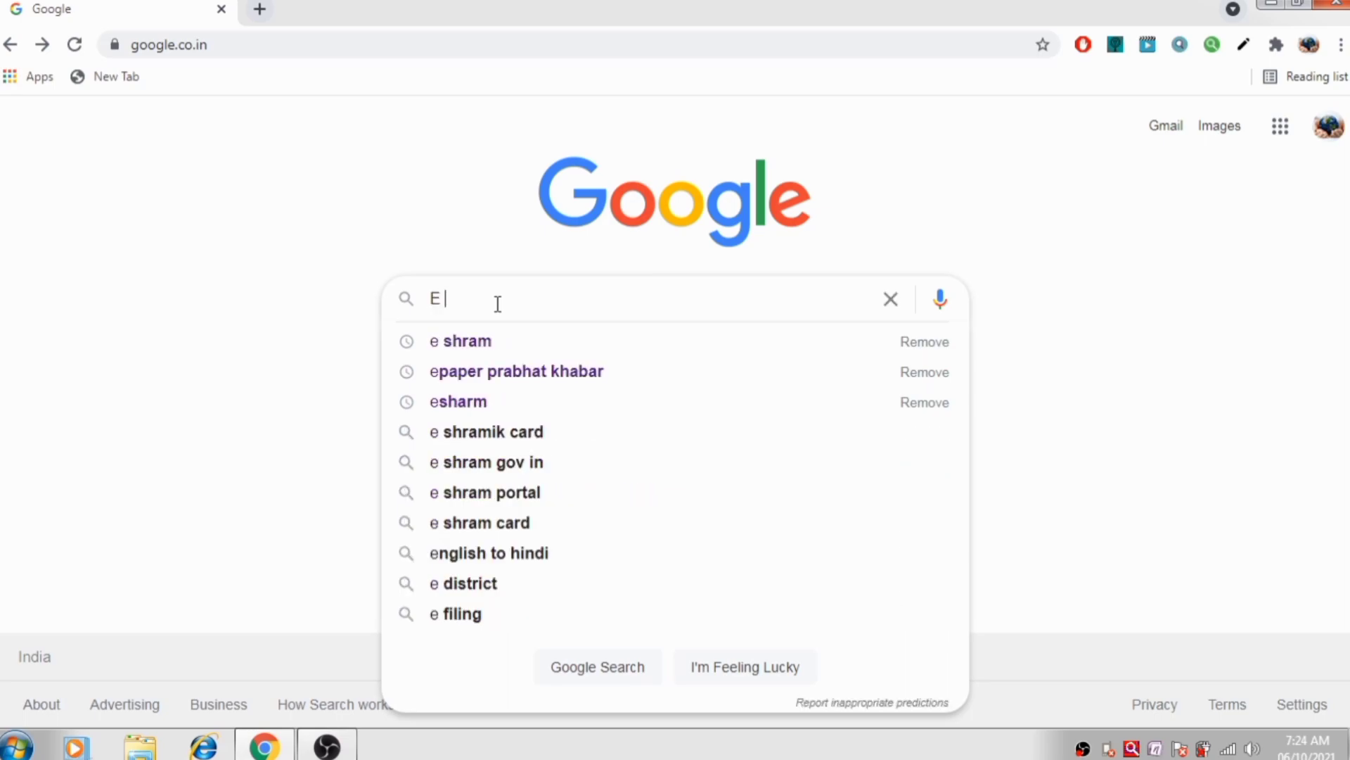
type(" SHARM")
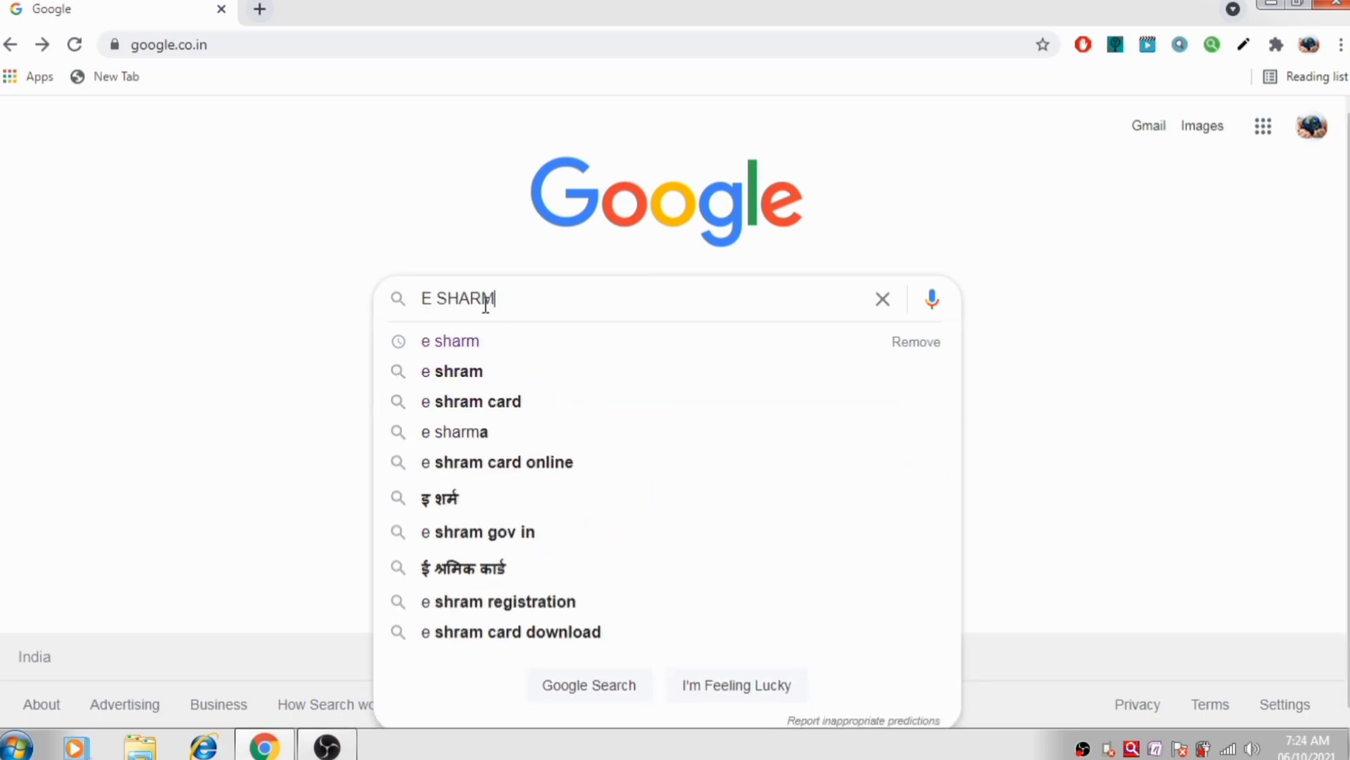
key("Return")
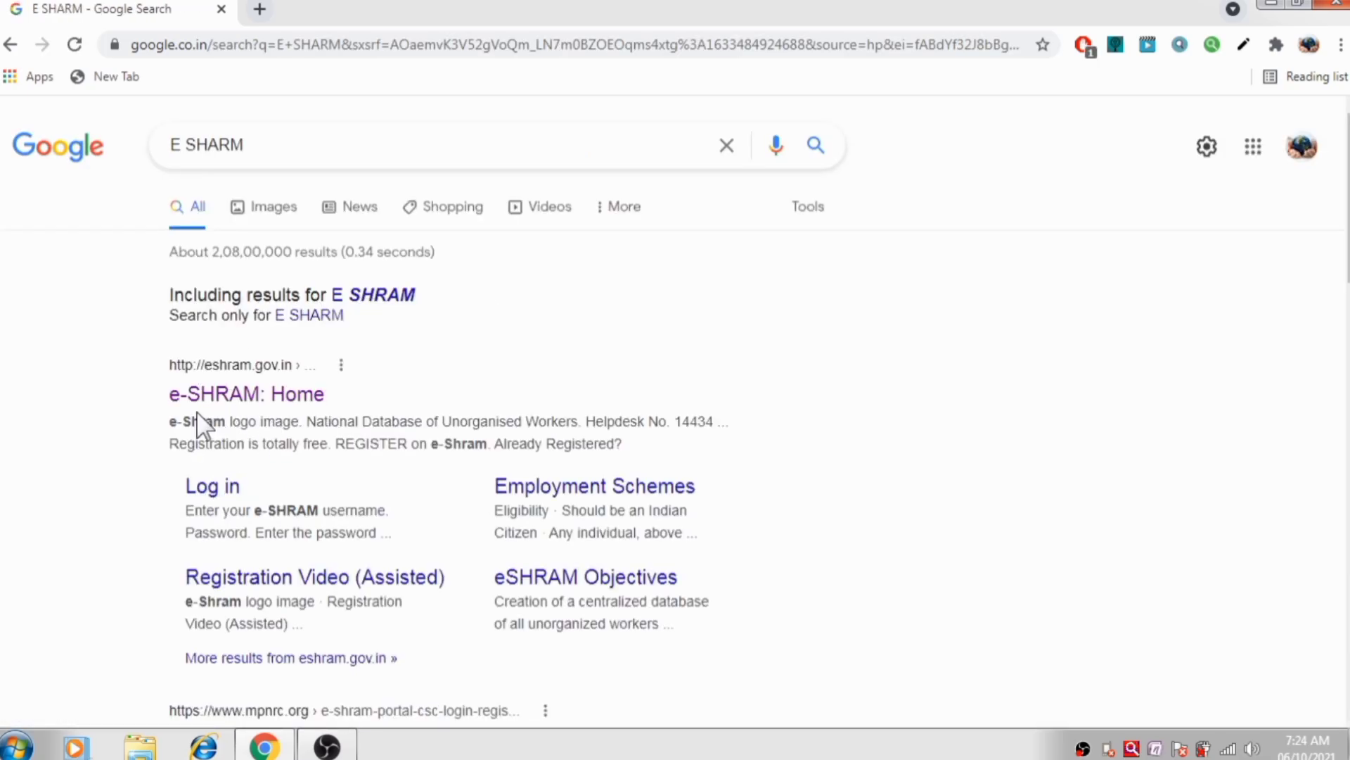
Open the e-SHRAM home page and go to 'REGISTER on e-Shram' self registration
left_click(256, 408)
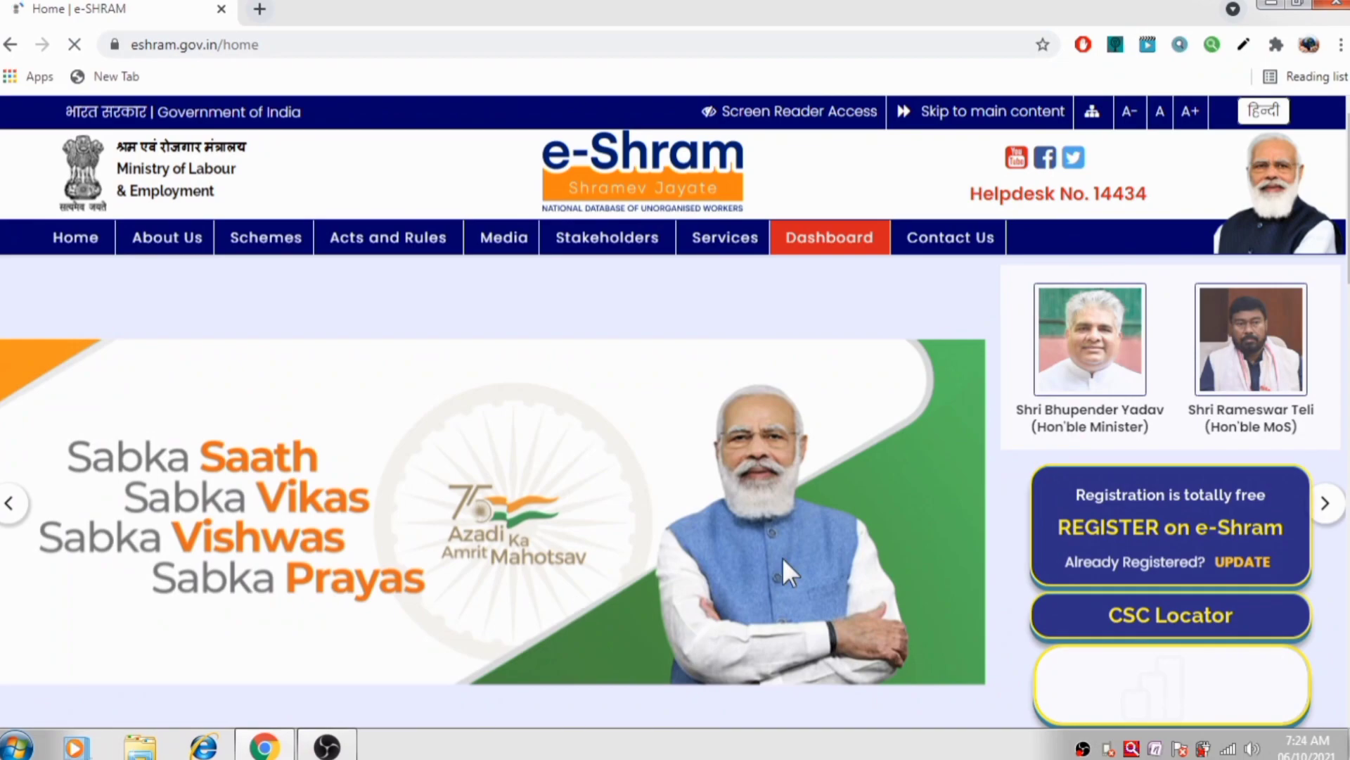
scroll(770, 495, "down", 3)
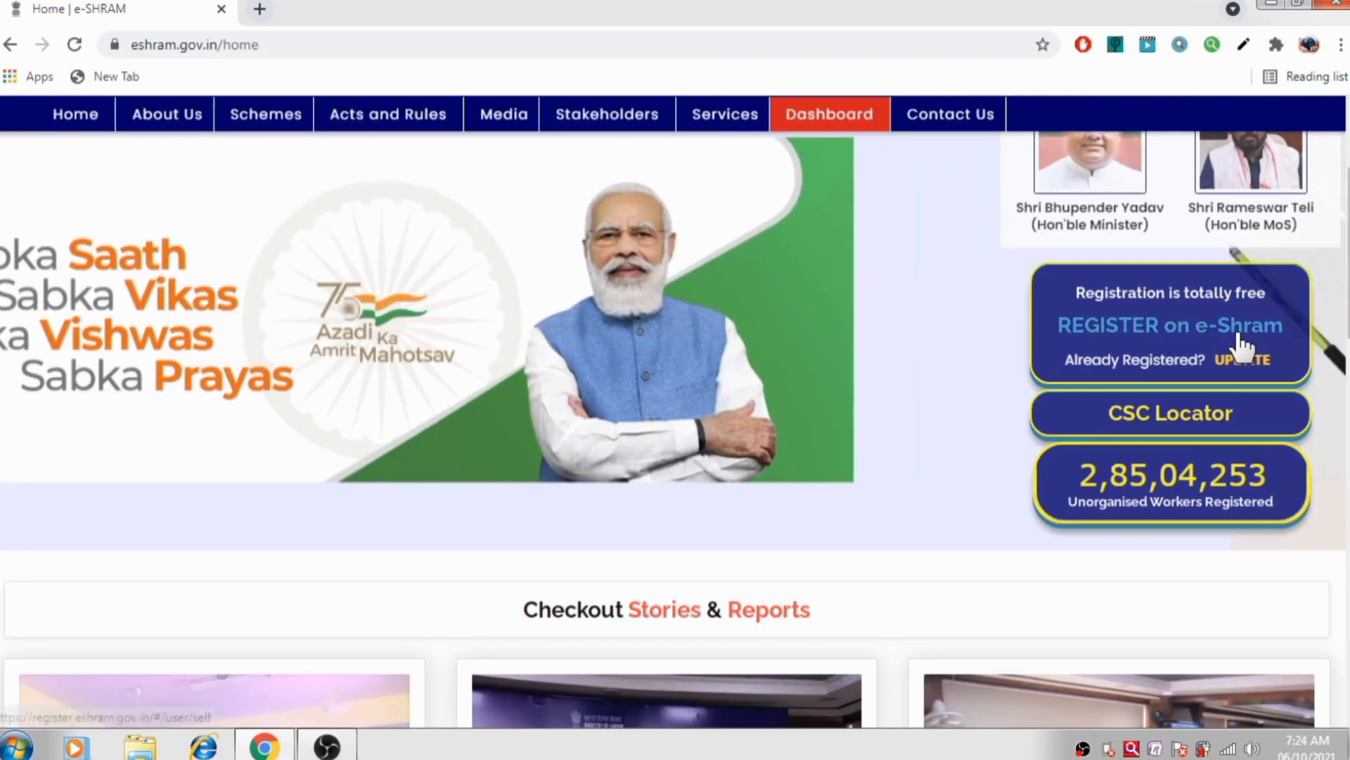
left_click(1167, 336)
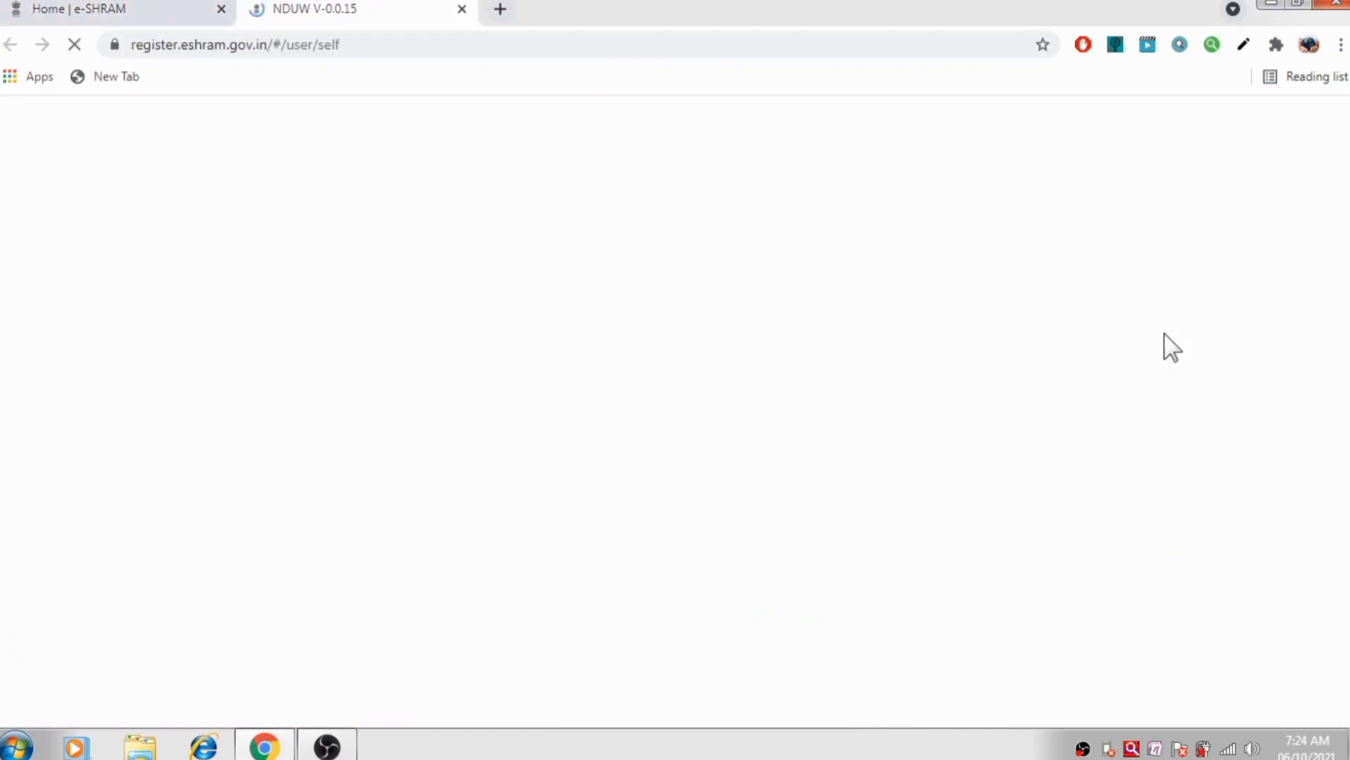
scroll(929, 356, "down", 2)
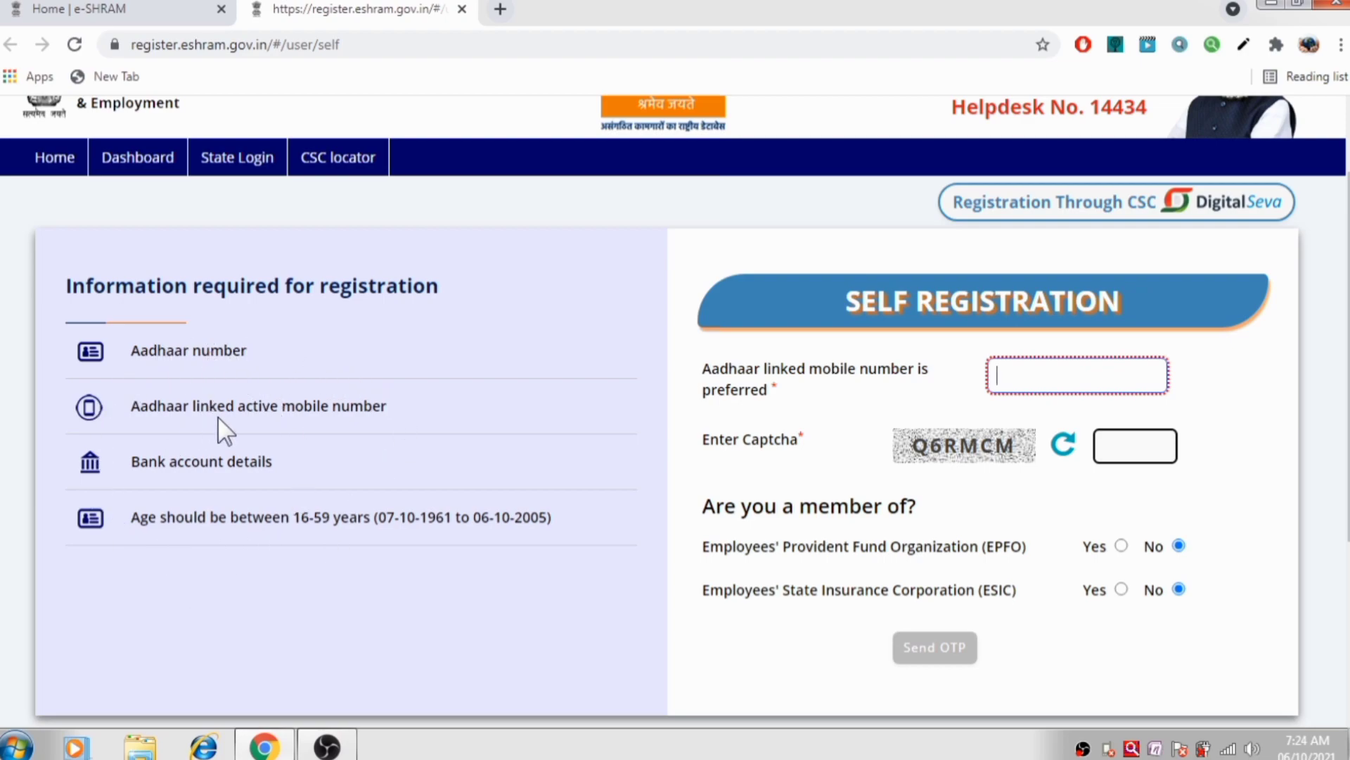
Paste the Aadhaar-linked mobile number, enter captcha Q6RMCM, and verify the mobile OTP
scroll(316, 412, "down", 1)
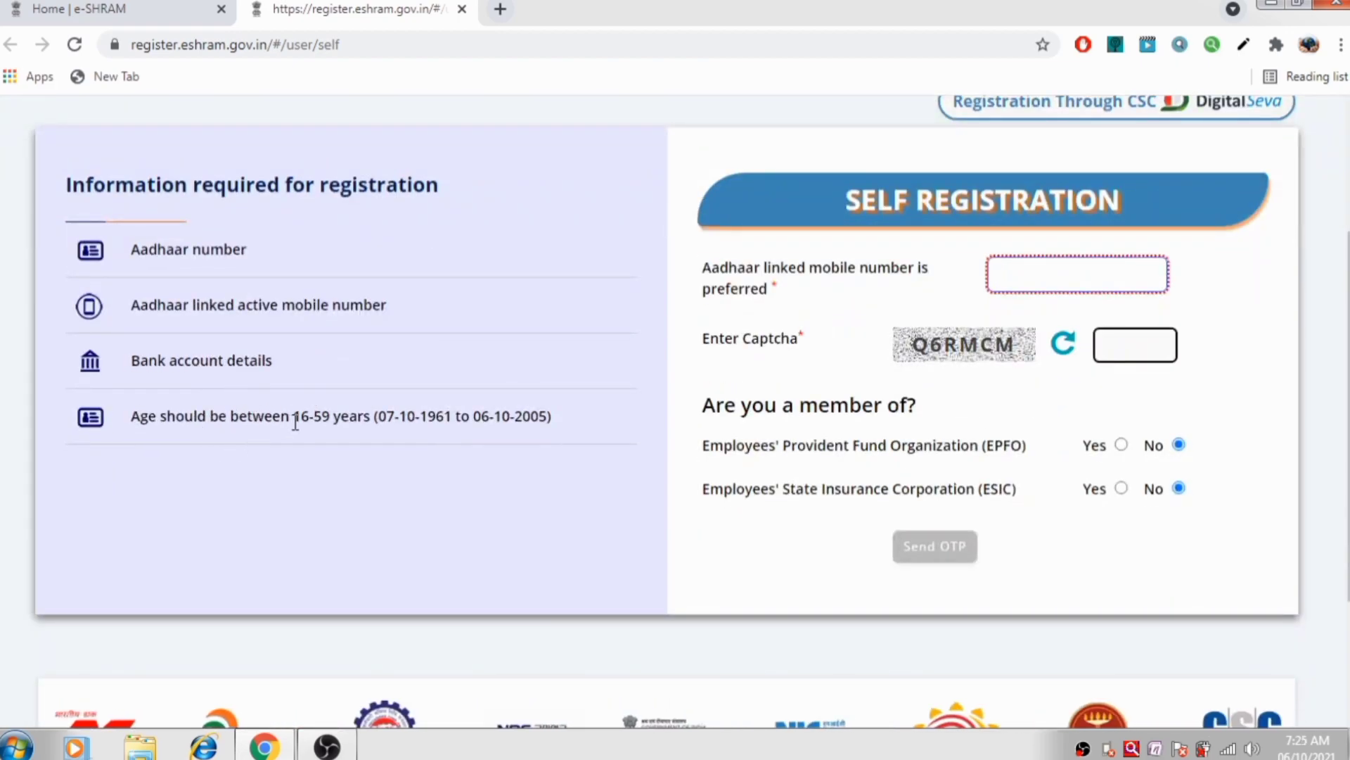
left_click(1059, 284)
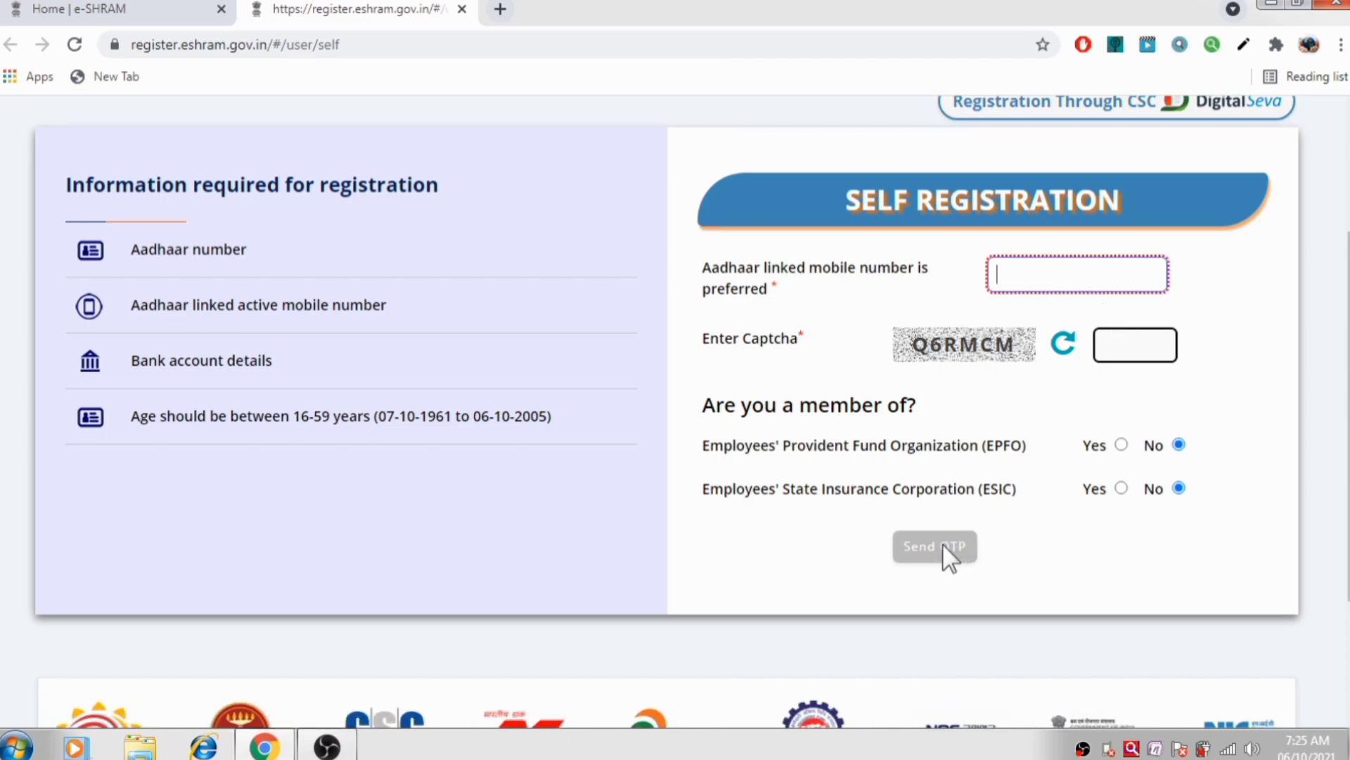
key("ctrl+v")
left_click(1135, 344)
type("Q6RMCM")
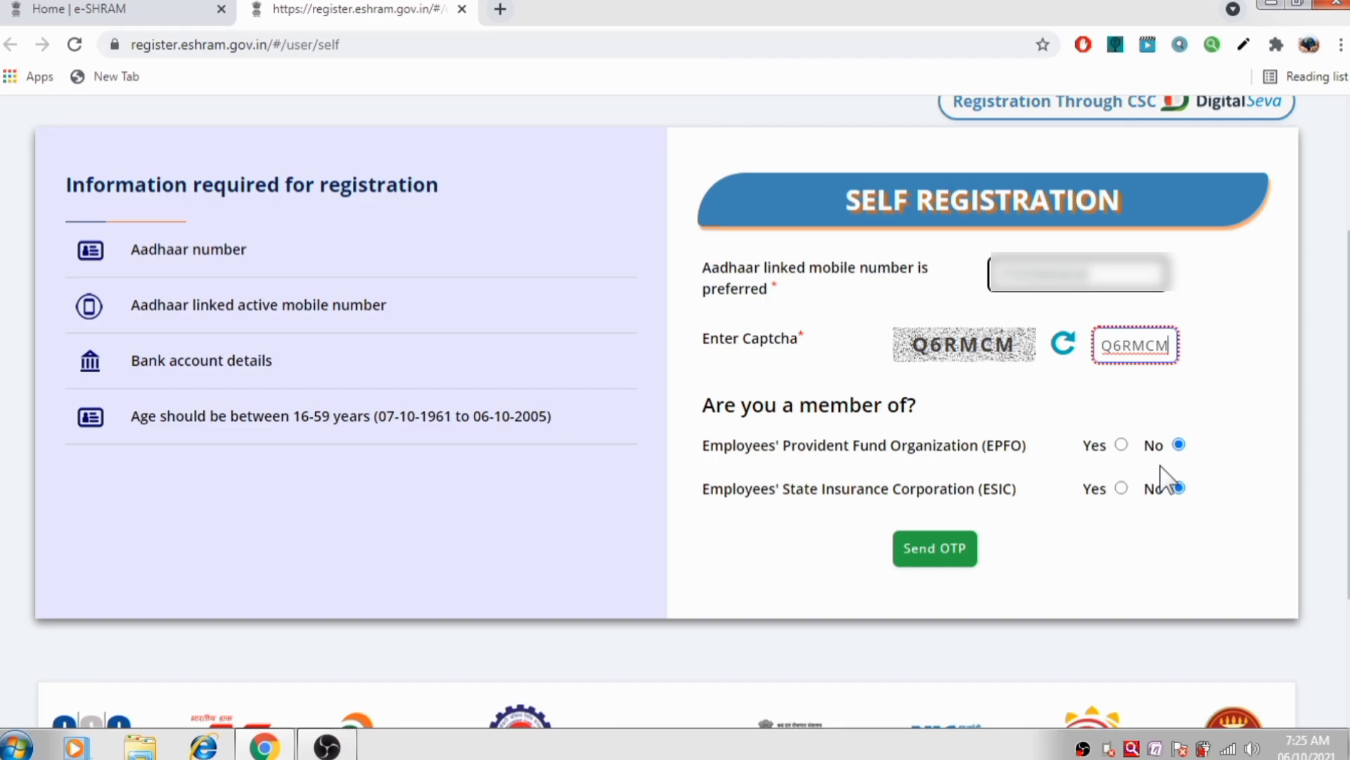
left_click(938, 552)
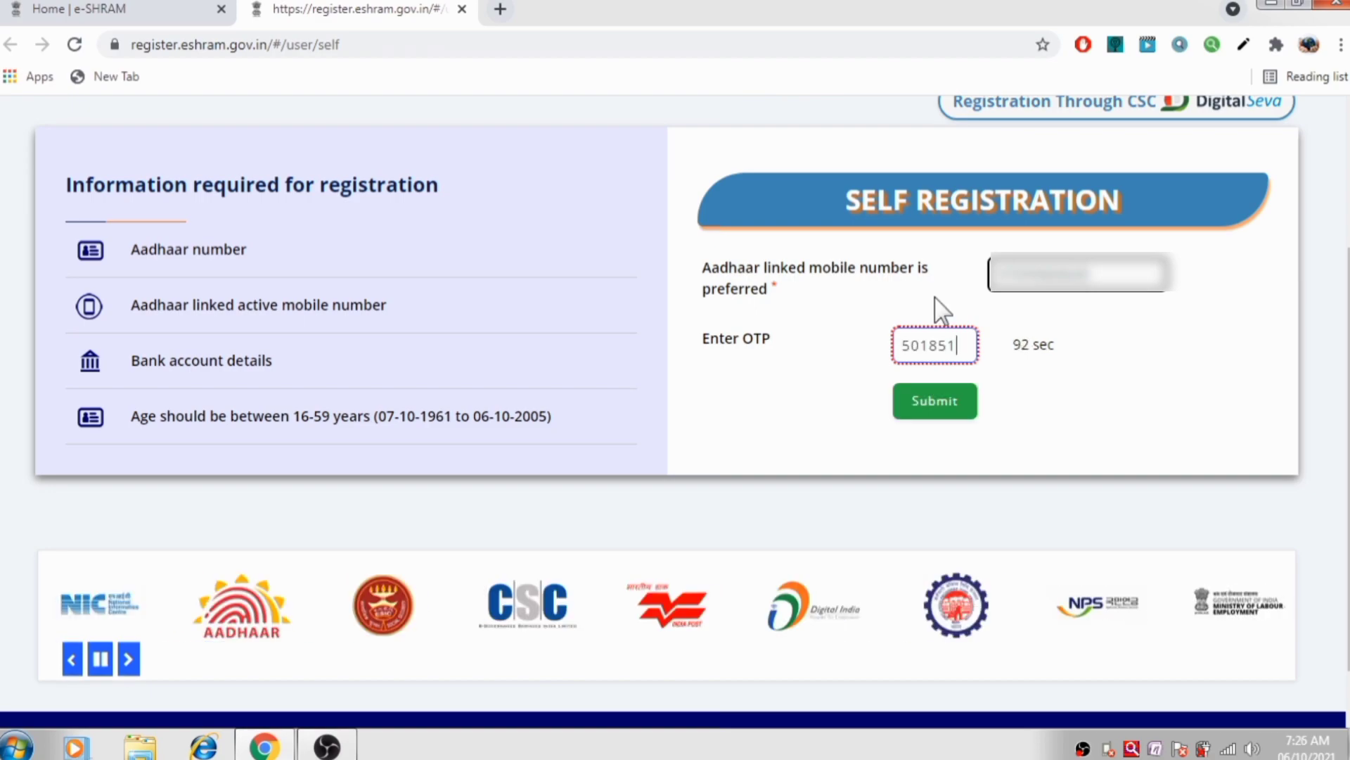
left_click(919, 411)
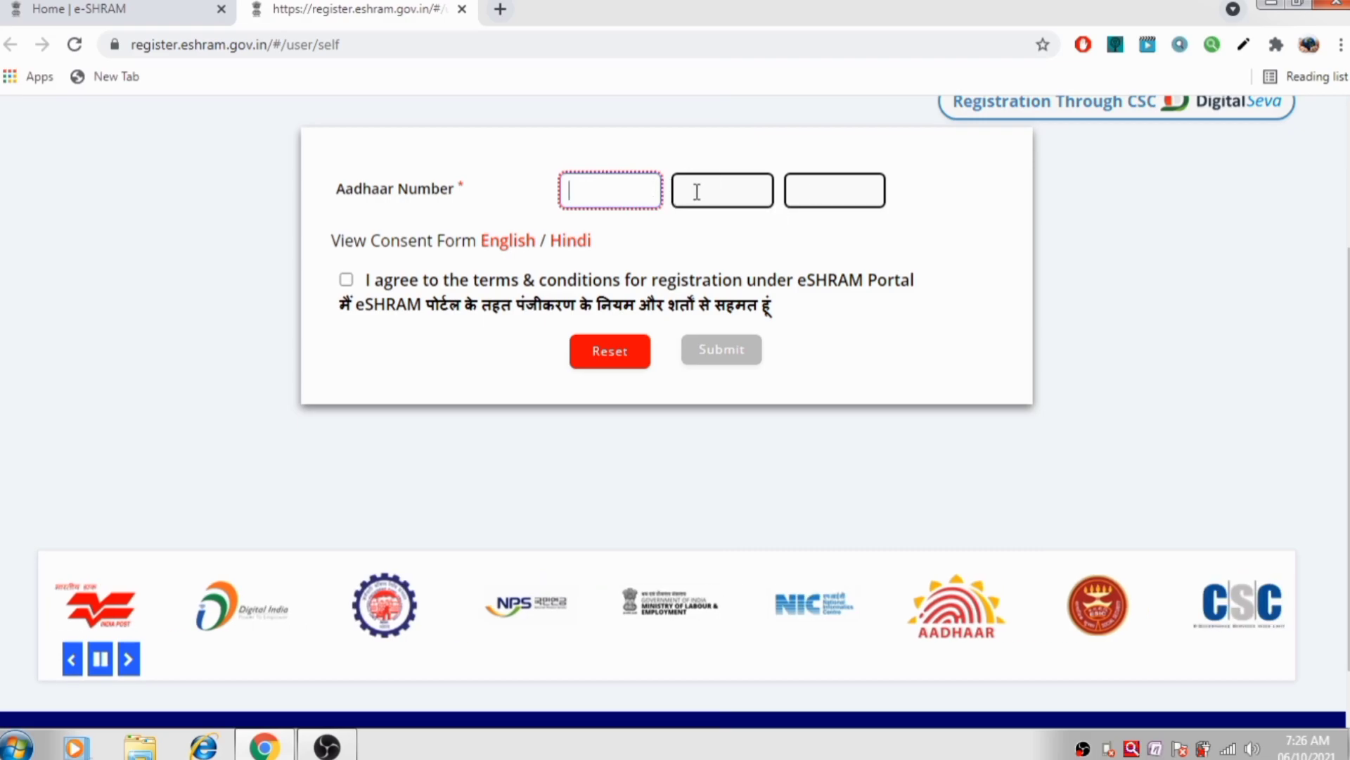
Accept the registration terms, submit the Aadhaar number, and validate the Aadhaar OTP
scroll(697, 191, "up", 2)
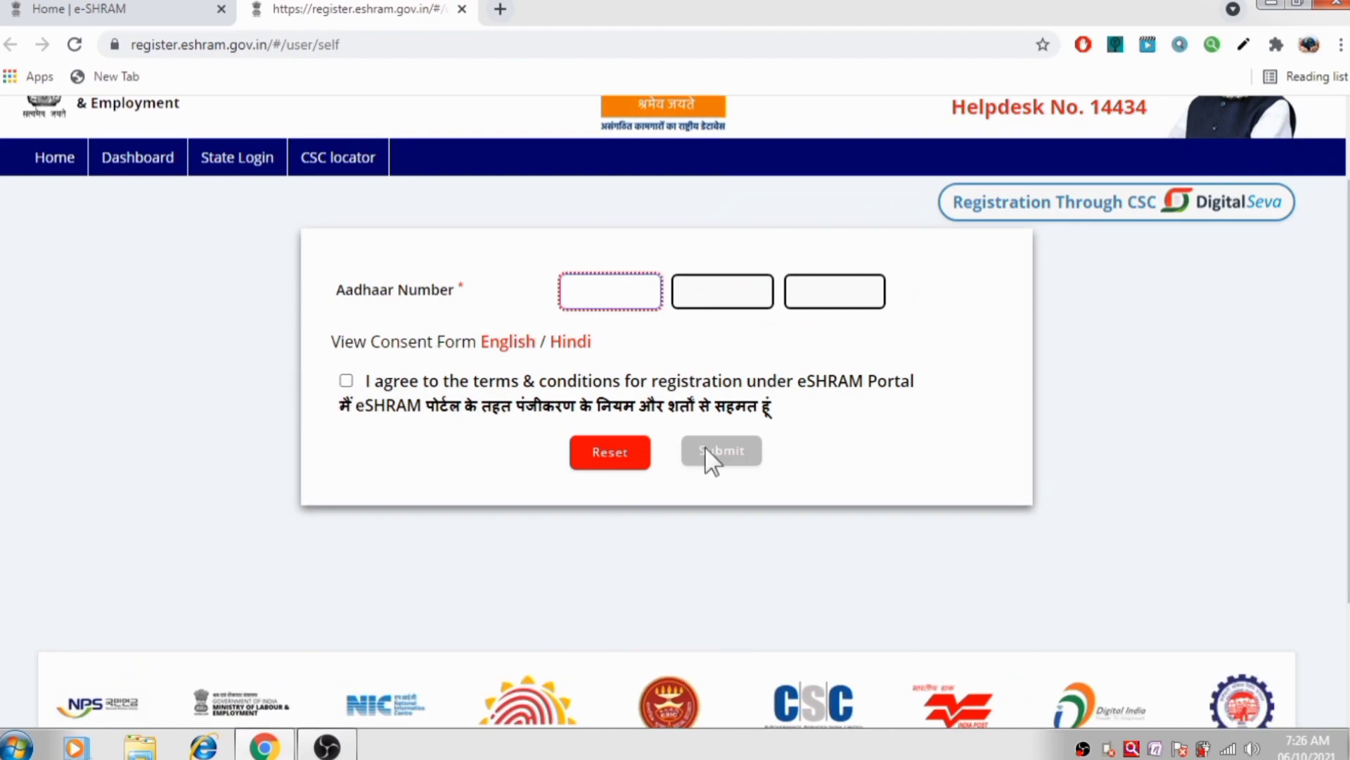
left_click(346, 380)
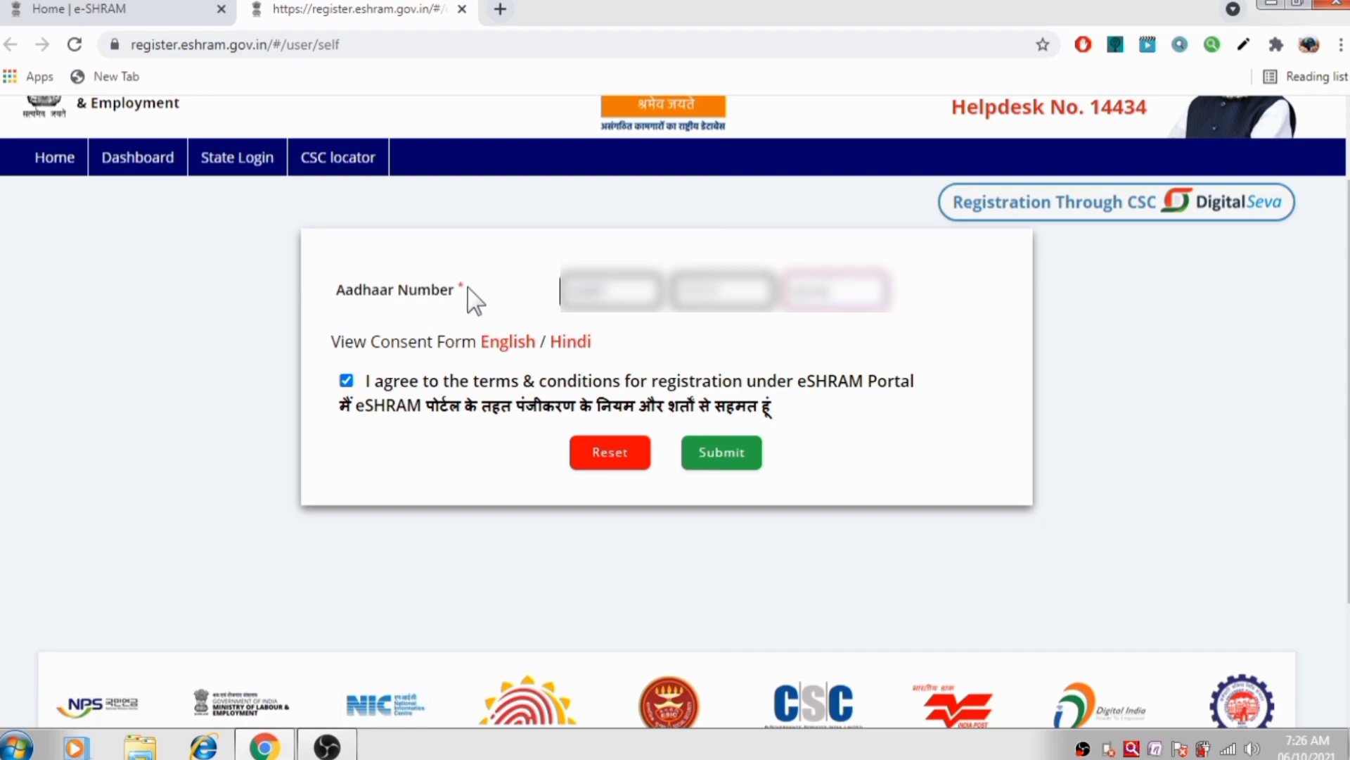
left_click(695, 448)
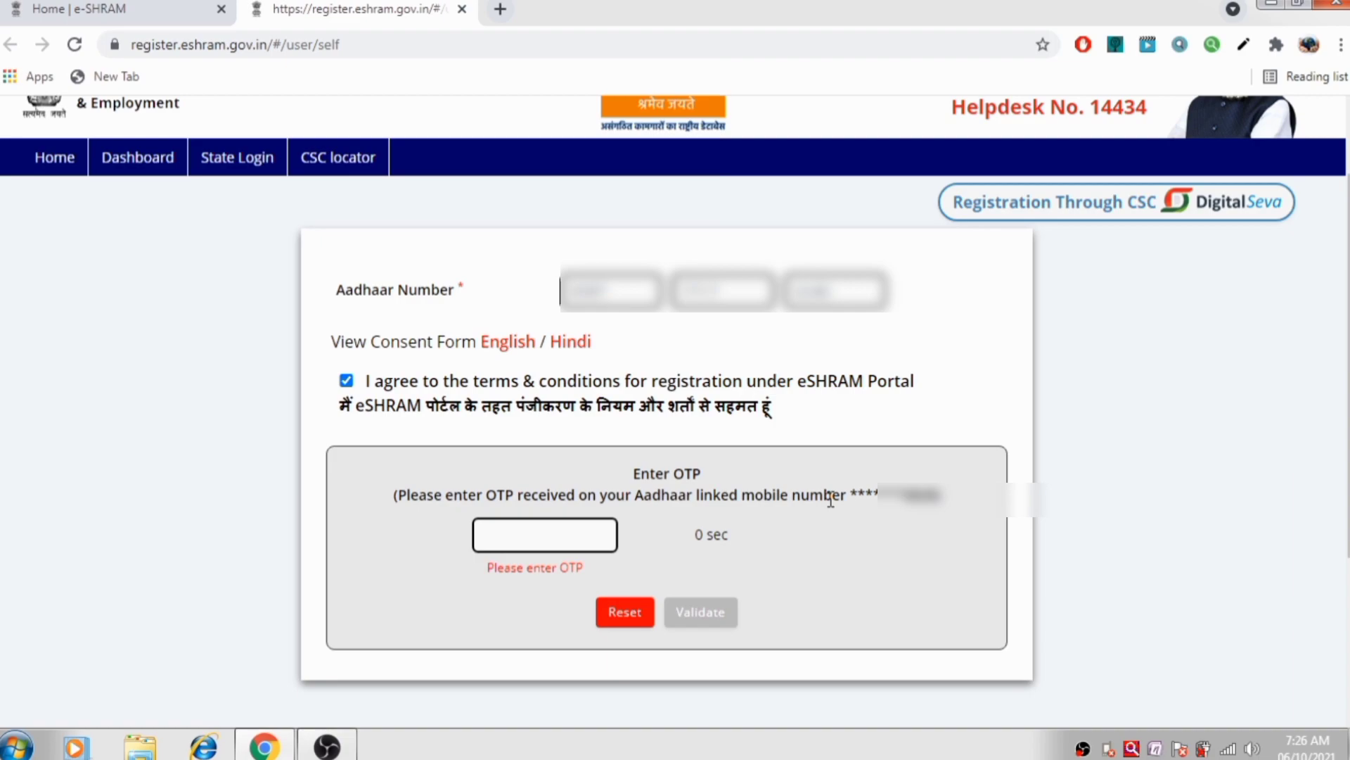
left_click(555, 541)
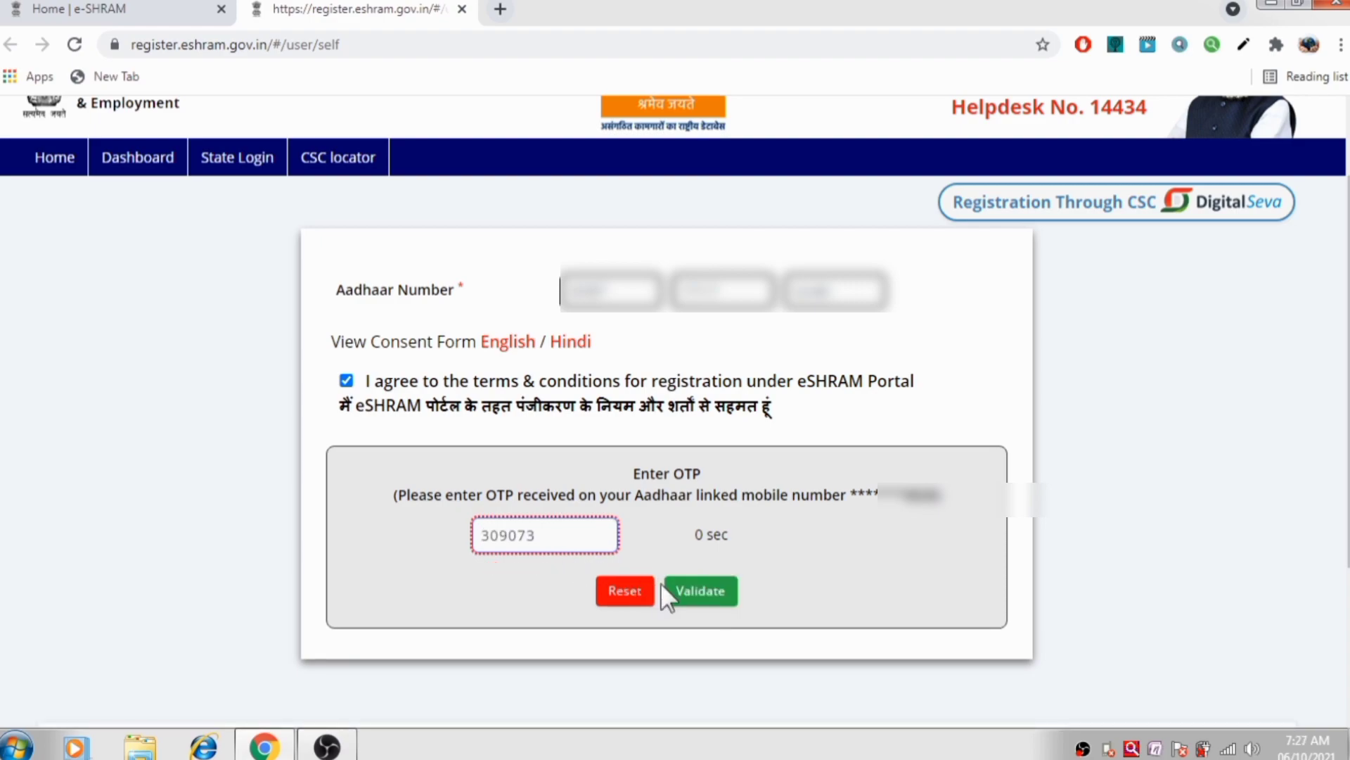
left_click(689, 597)
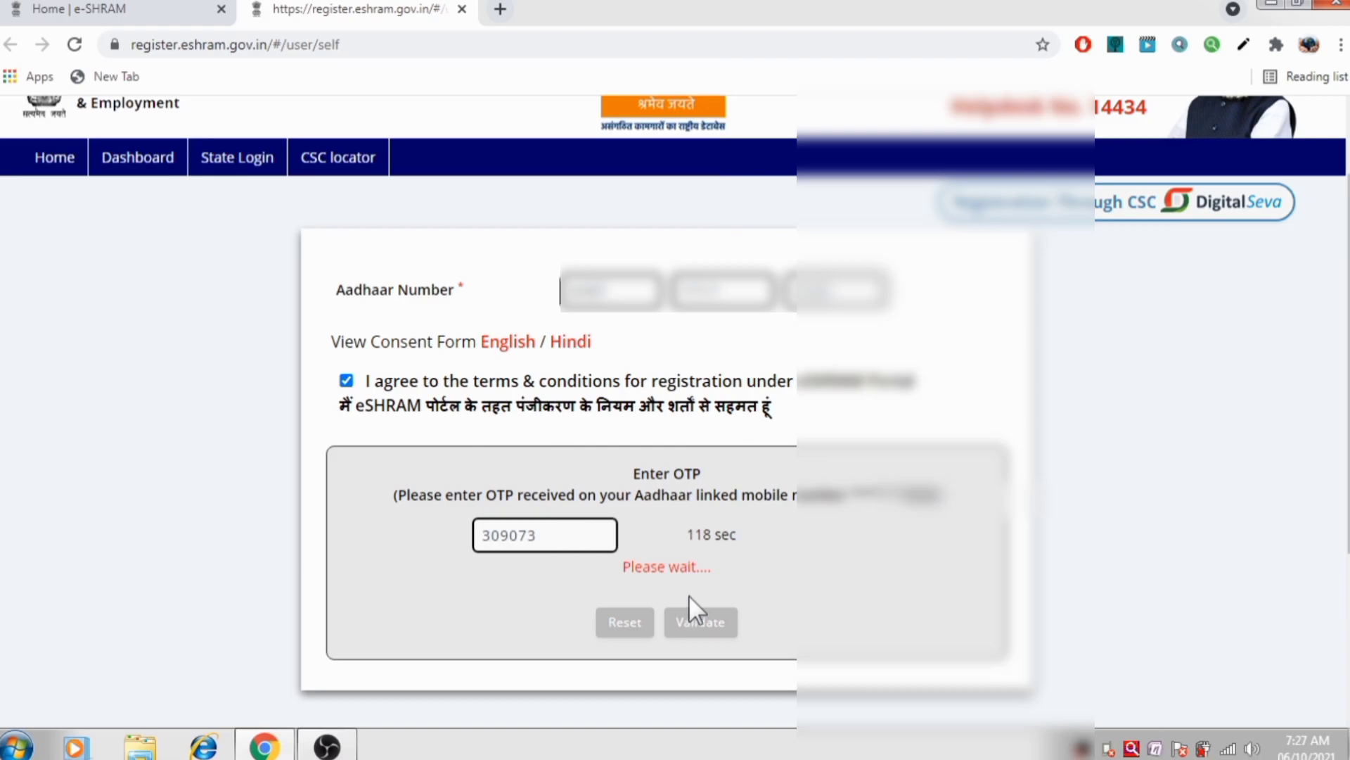
Review the Aadhaar-fetched details table and choose 'Continue To Enter Other Details'
scroll(724, 533, "down", 4)
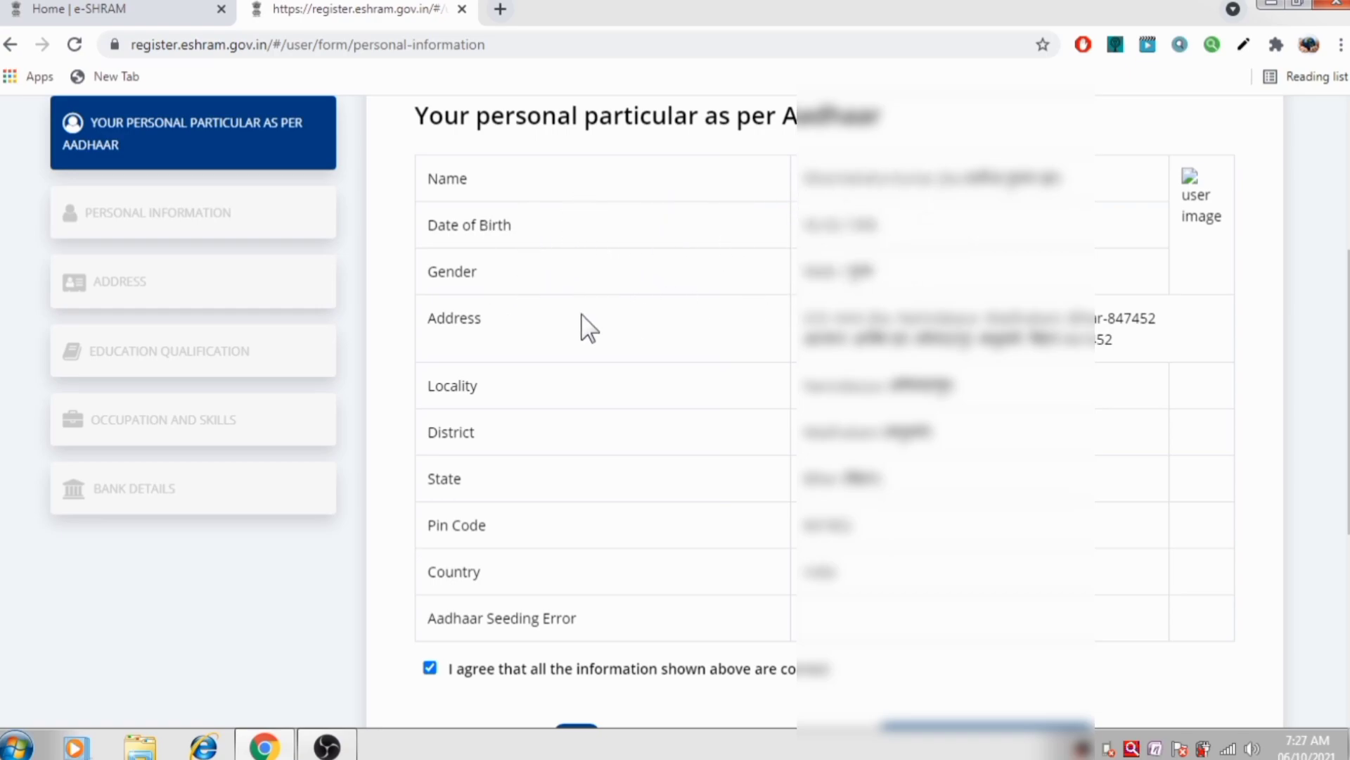
scroll(658, 412, "down", 1)
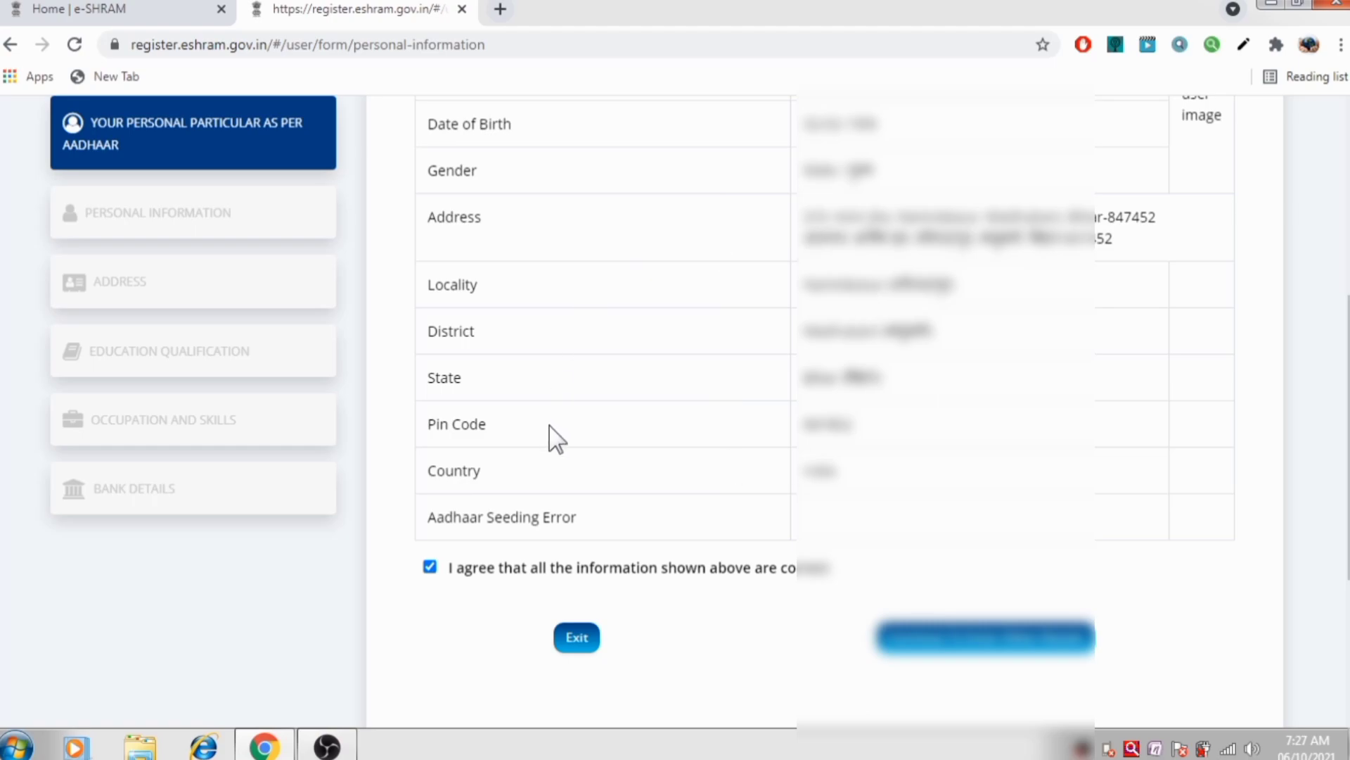
scroll(696, 478, "up", 1)
scroll(692, 476, "up", 2)
scroll(774, 520, "down", 3)
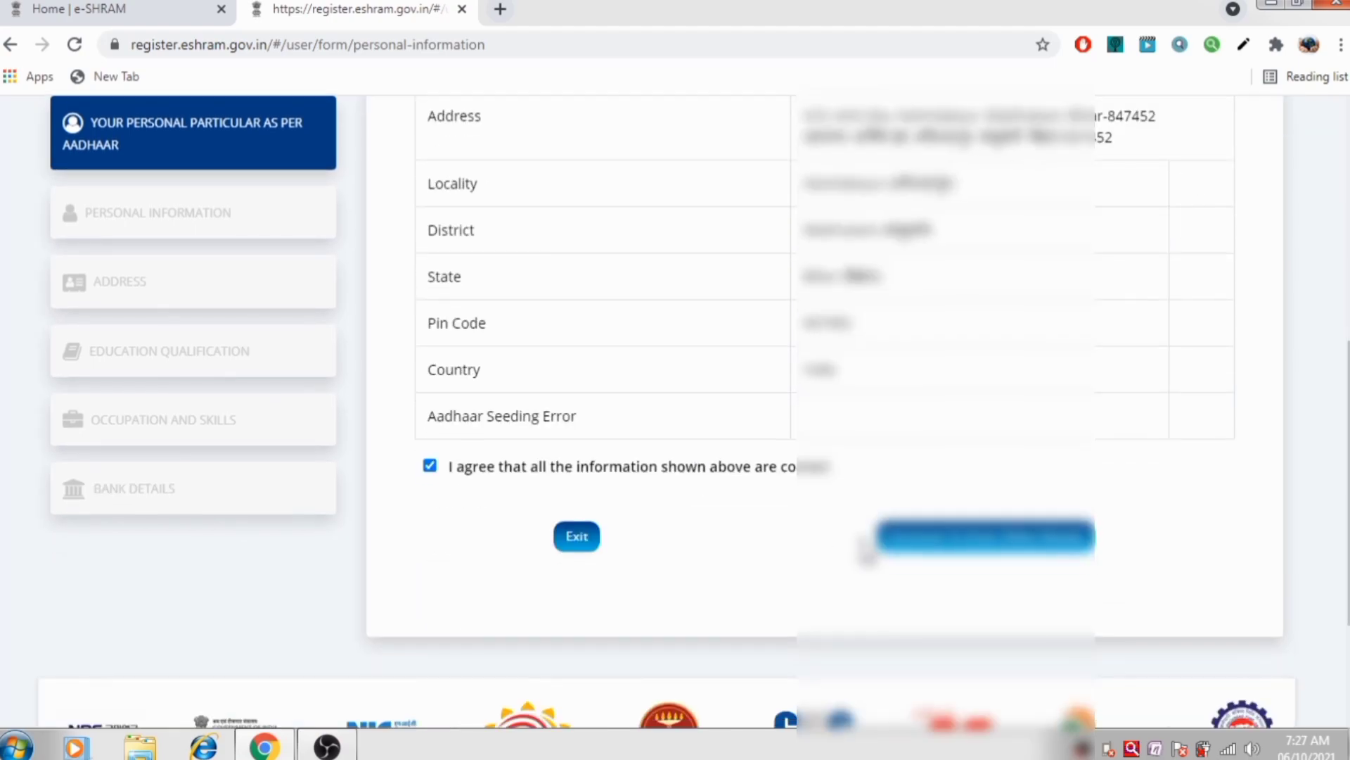
left_click(960, 552)
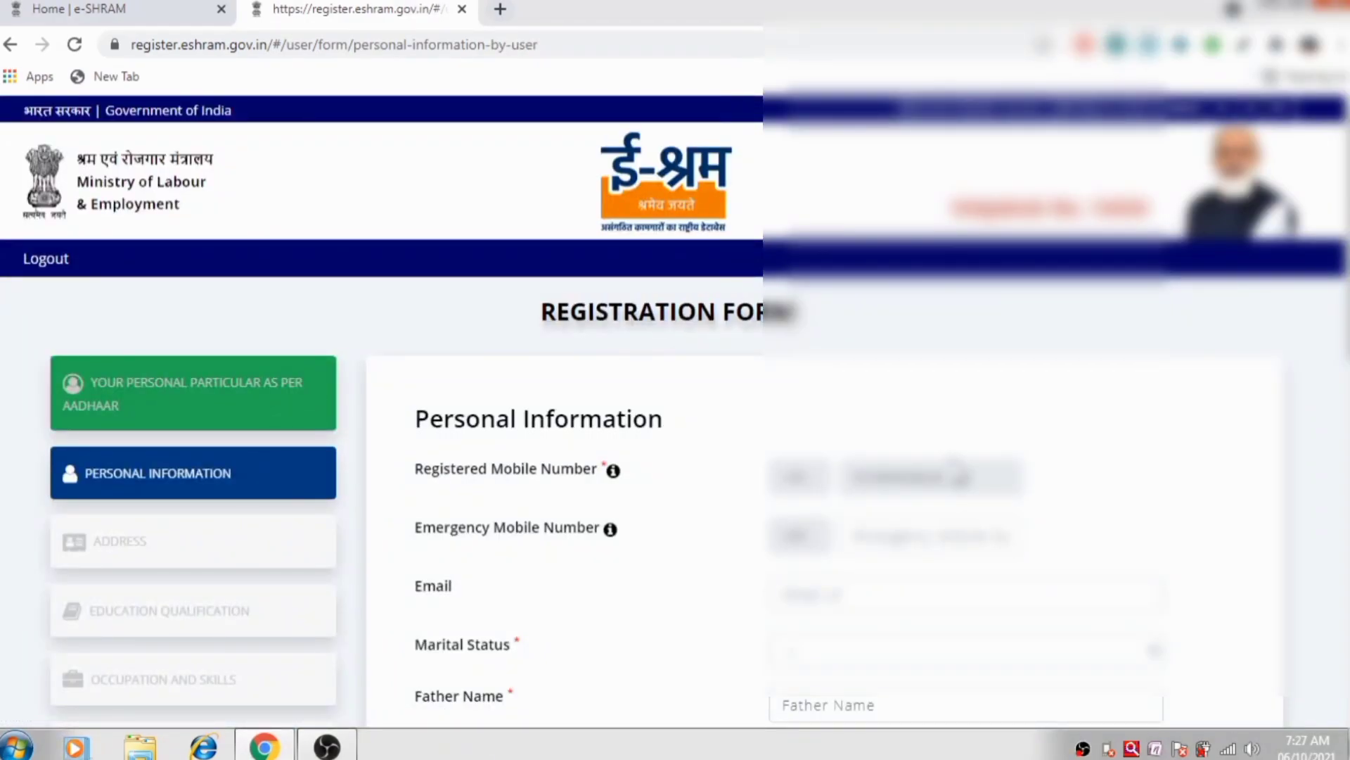
Set Marital Status to Never married, fill the father's name, and choose General category
scroll(953, 473, "down", 5)
scroll(952, 473, "up", 1)
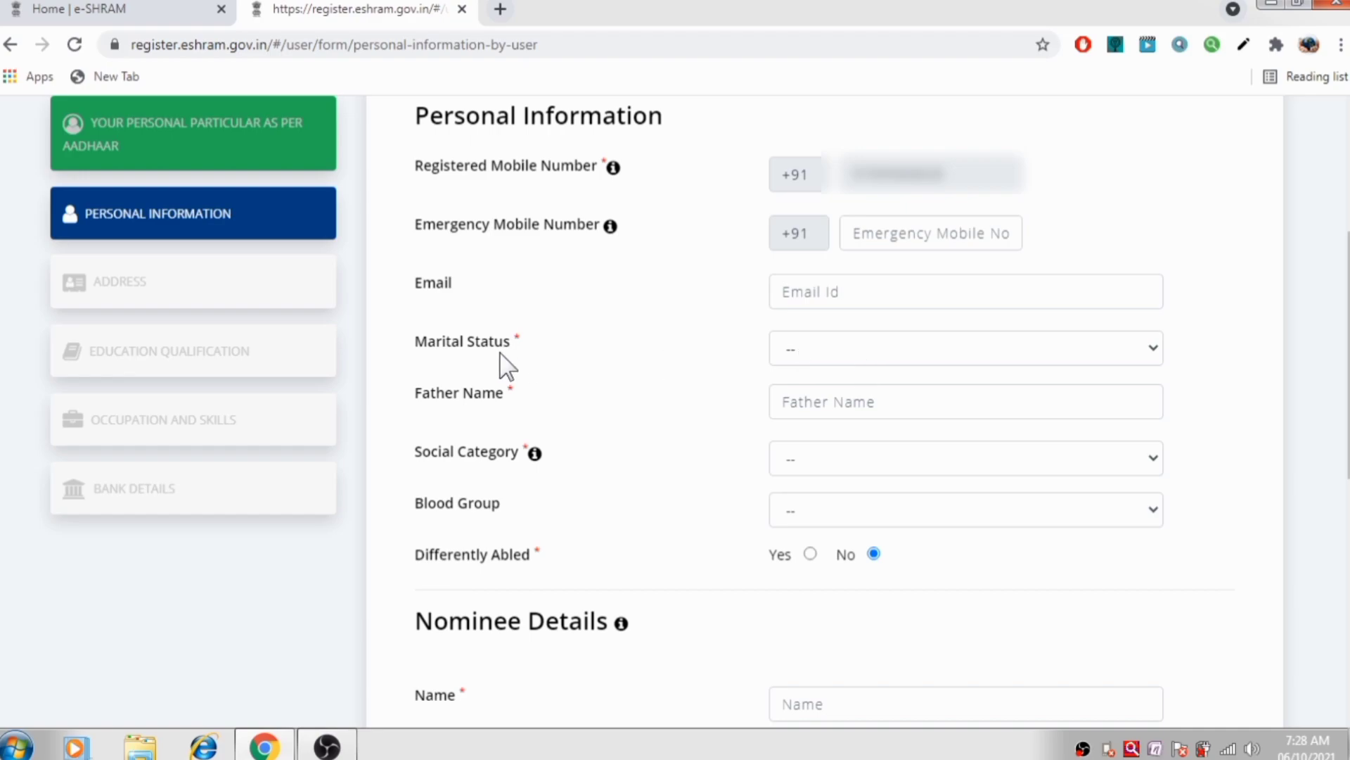
left_click(841, 350)
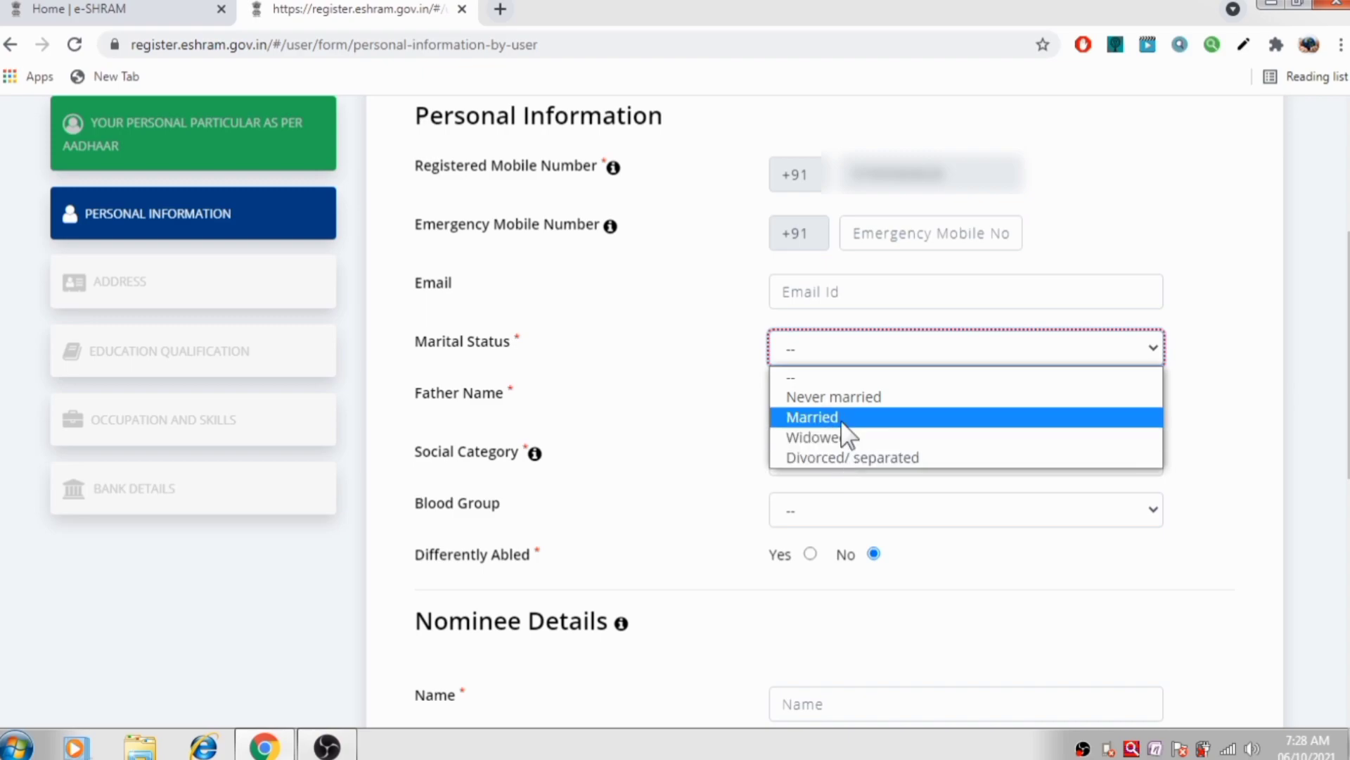
left_click(848, 397)
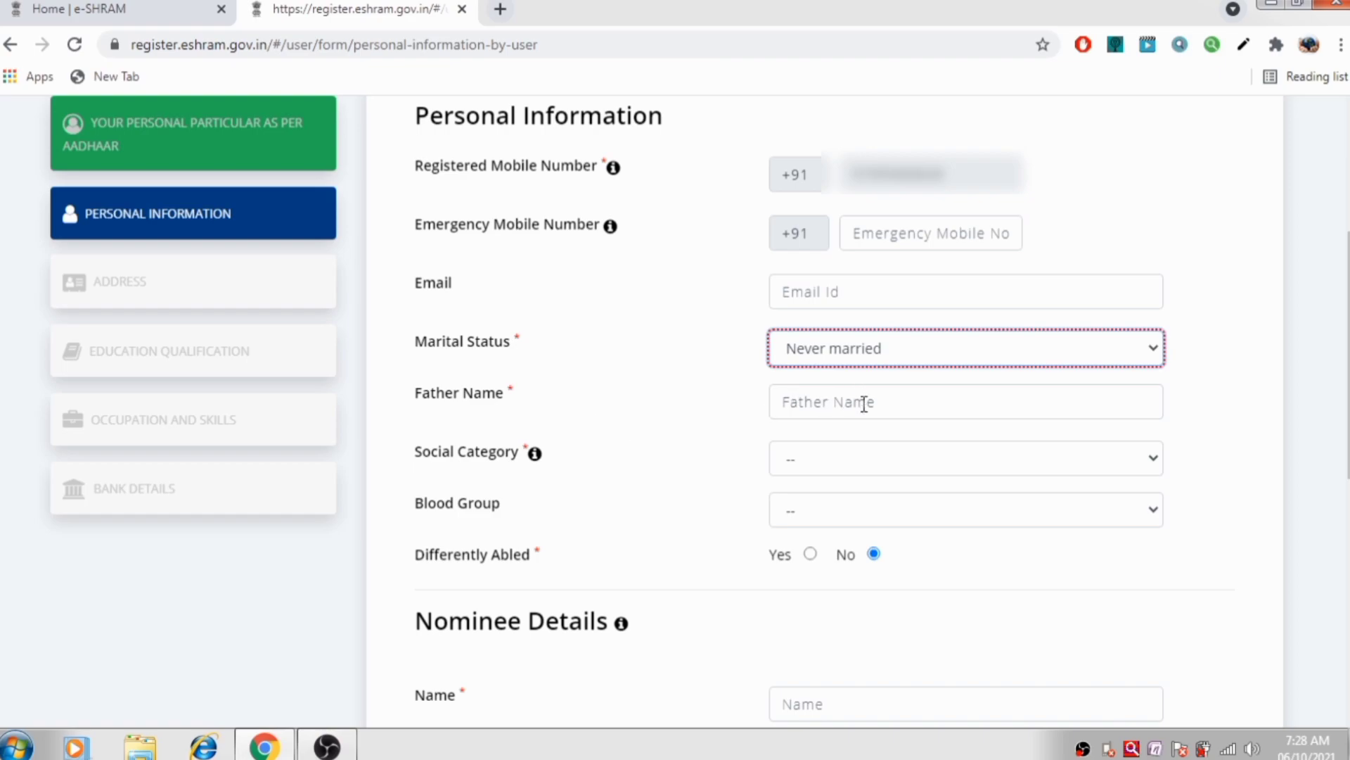
left_click(864, 404)
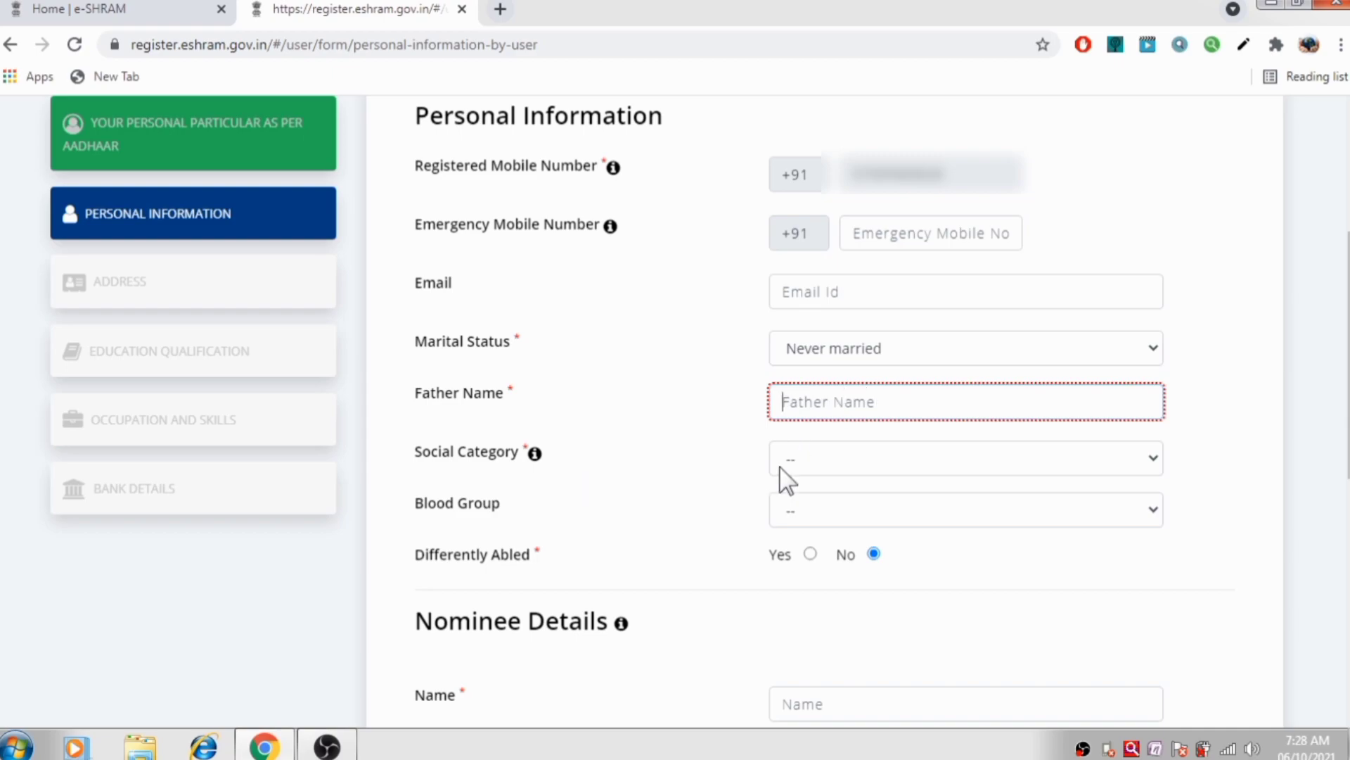
left_click(817, 455)
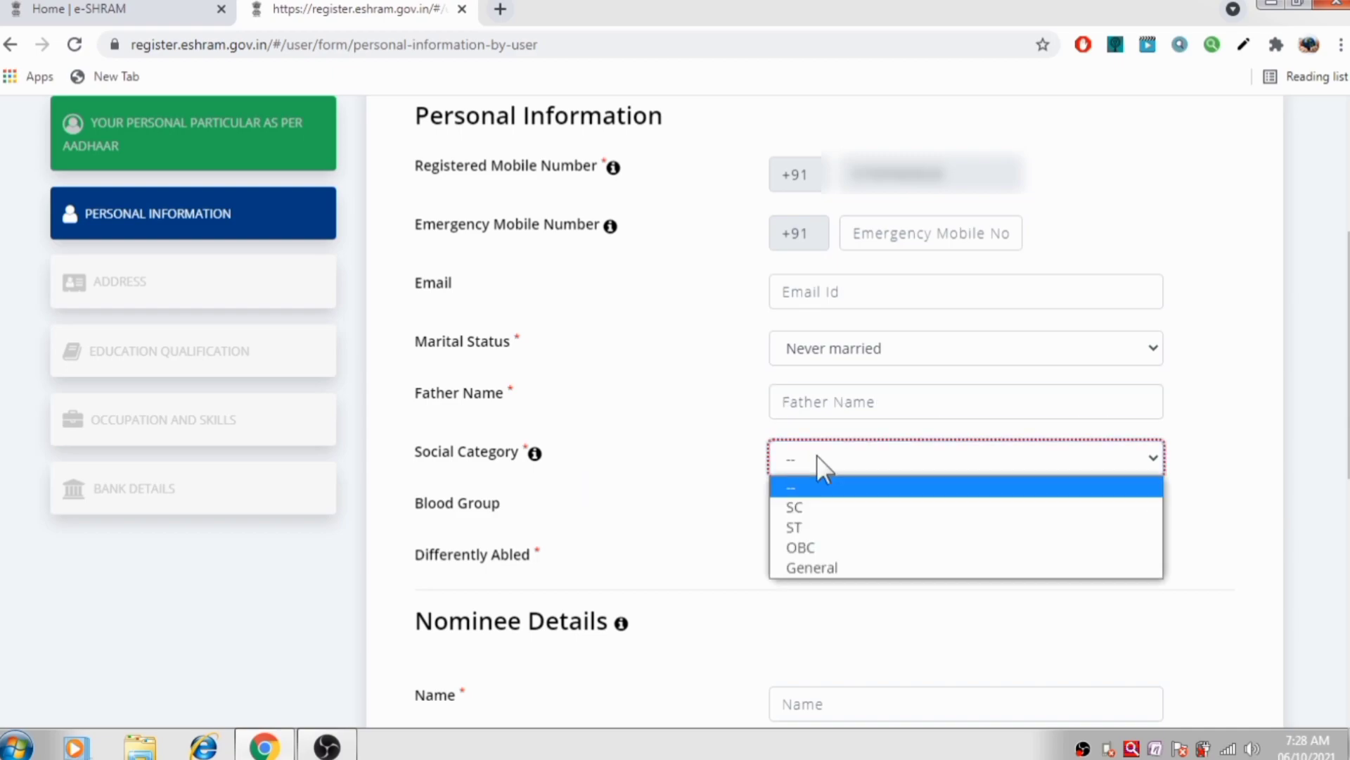
left_click(816, 568)
scroll(831, 514, "down", 2)
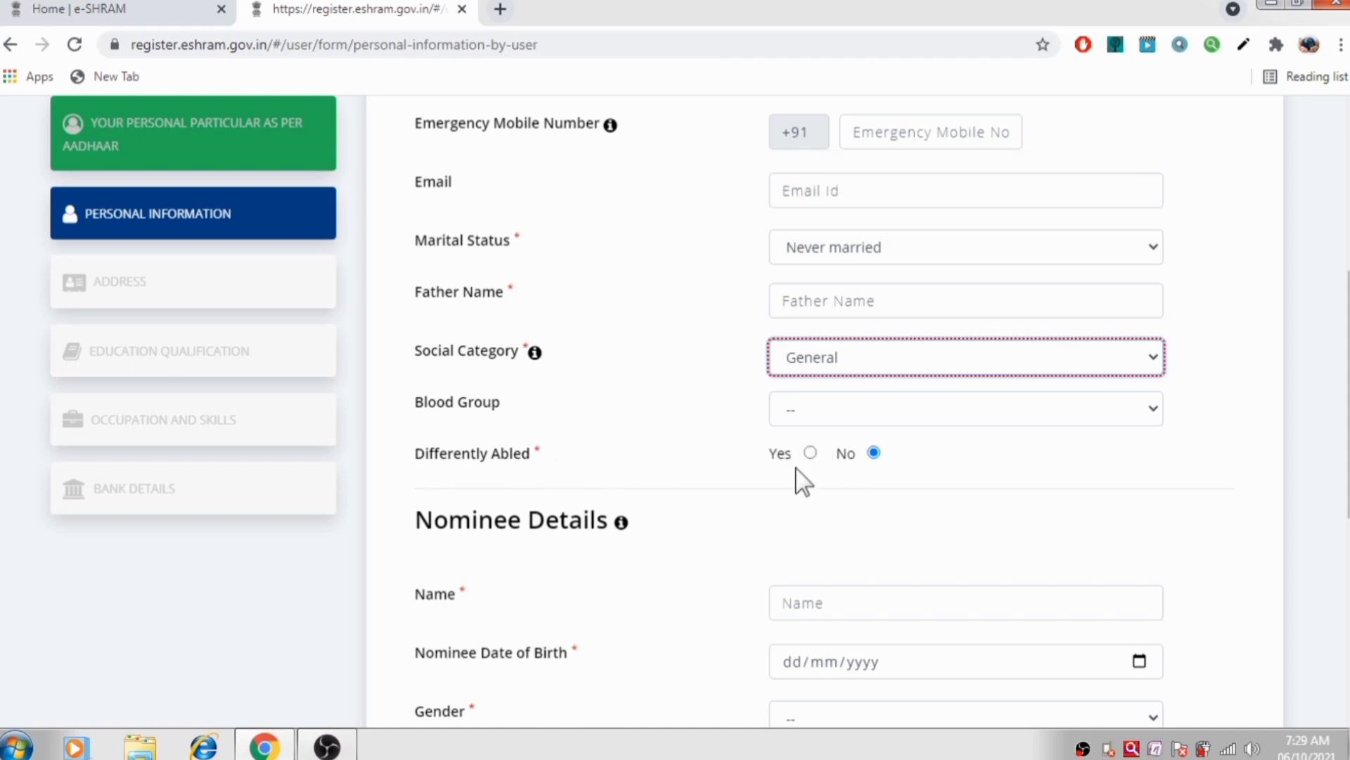
Enter the nominee's name and date of birth under Nominee Details
scroll(624, 374, "down", 3)
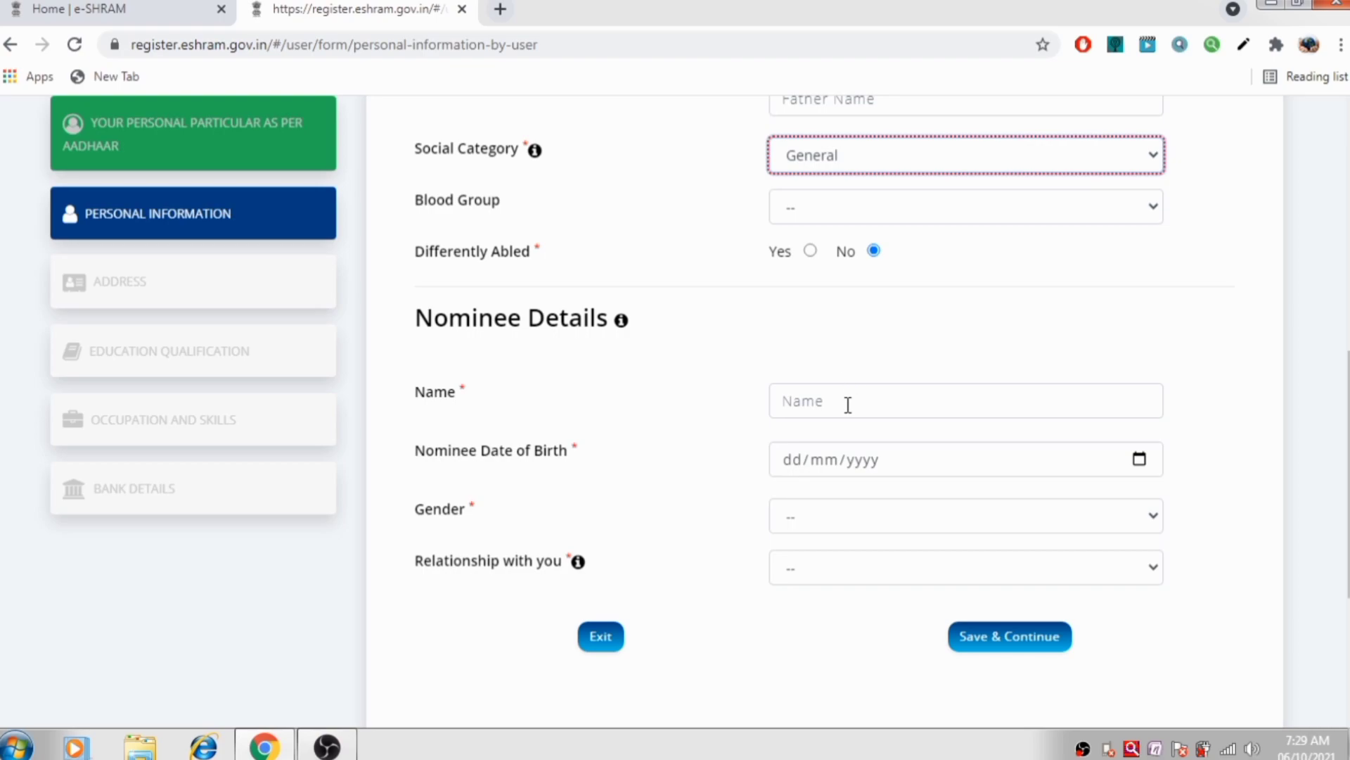
left_click(828, 400)
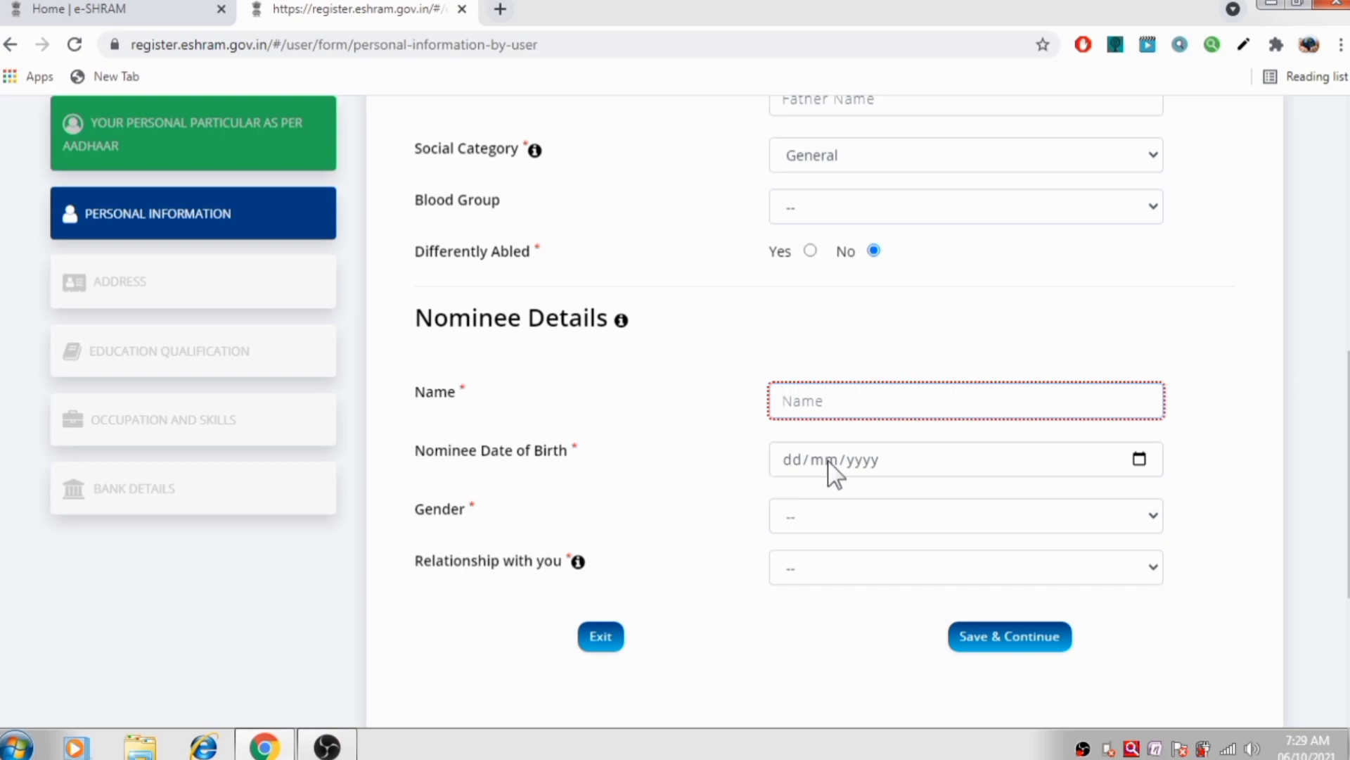
left_click(890, 519)
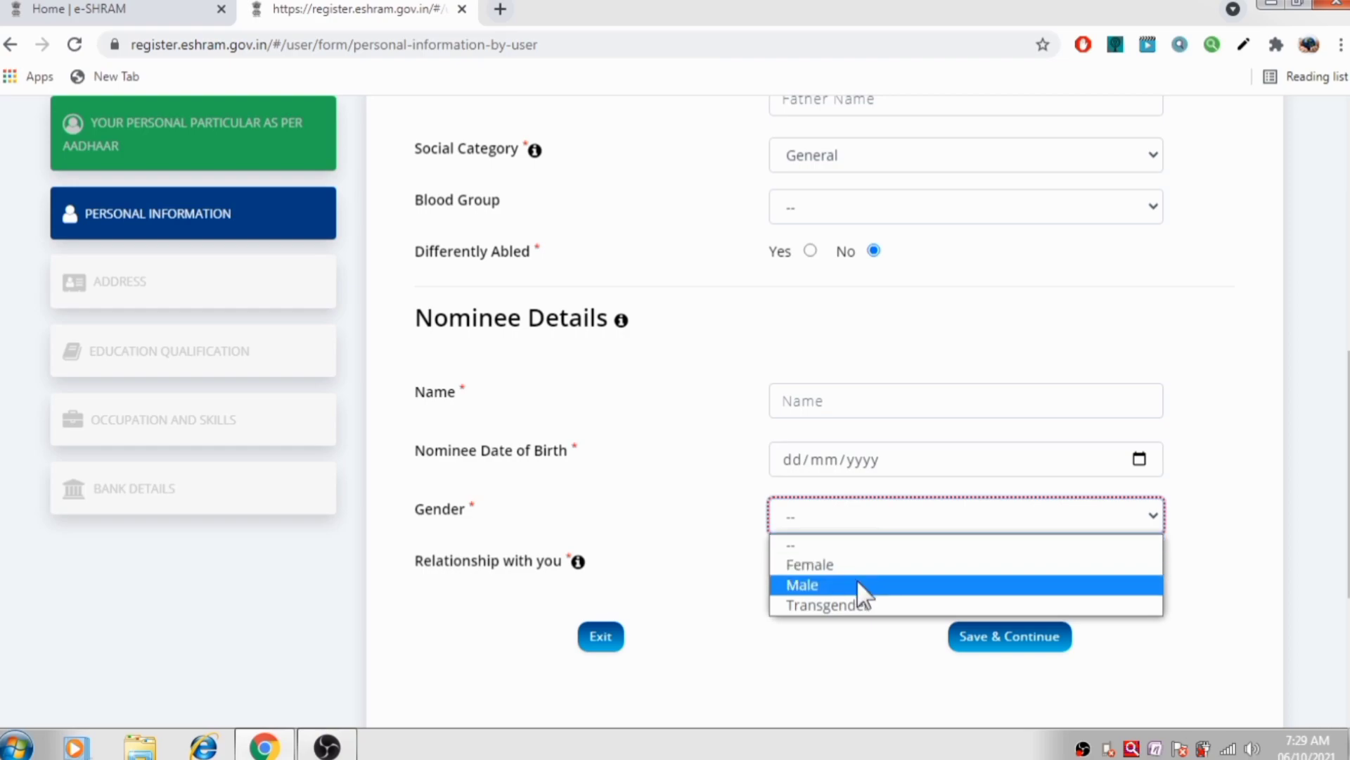
left_click(870, 519)
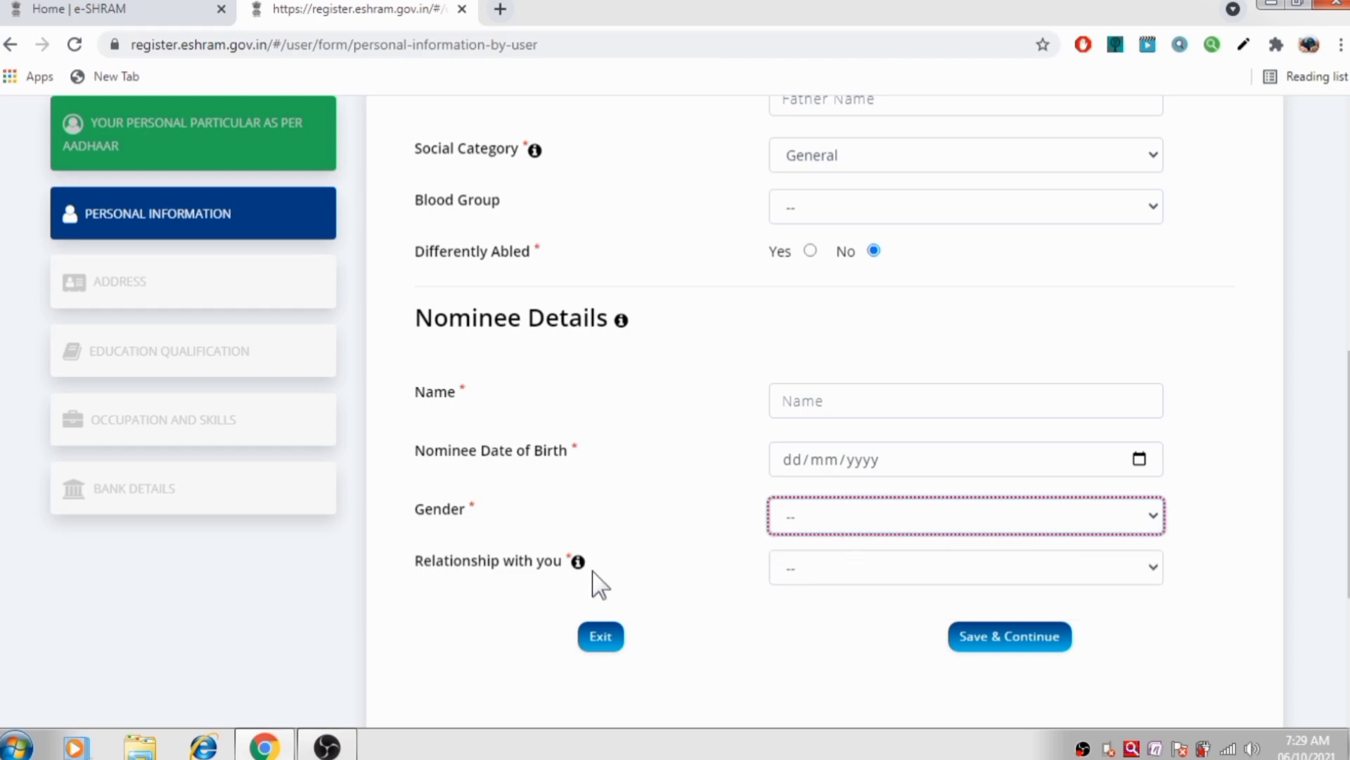
Set the nominee's gender to Female and pick the nominee's relationship
left_click(883, 575)
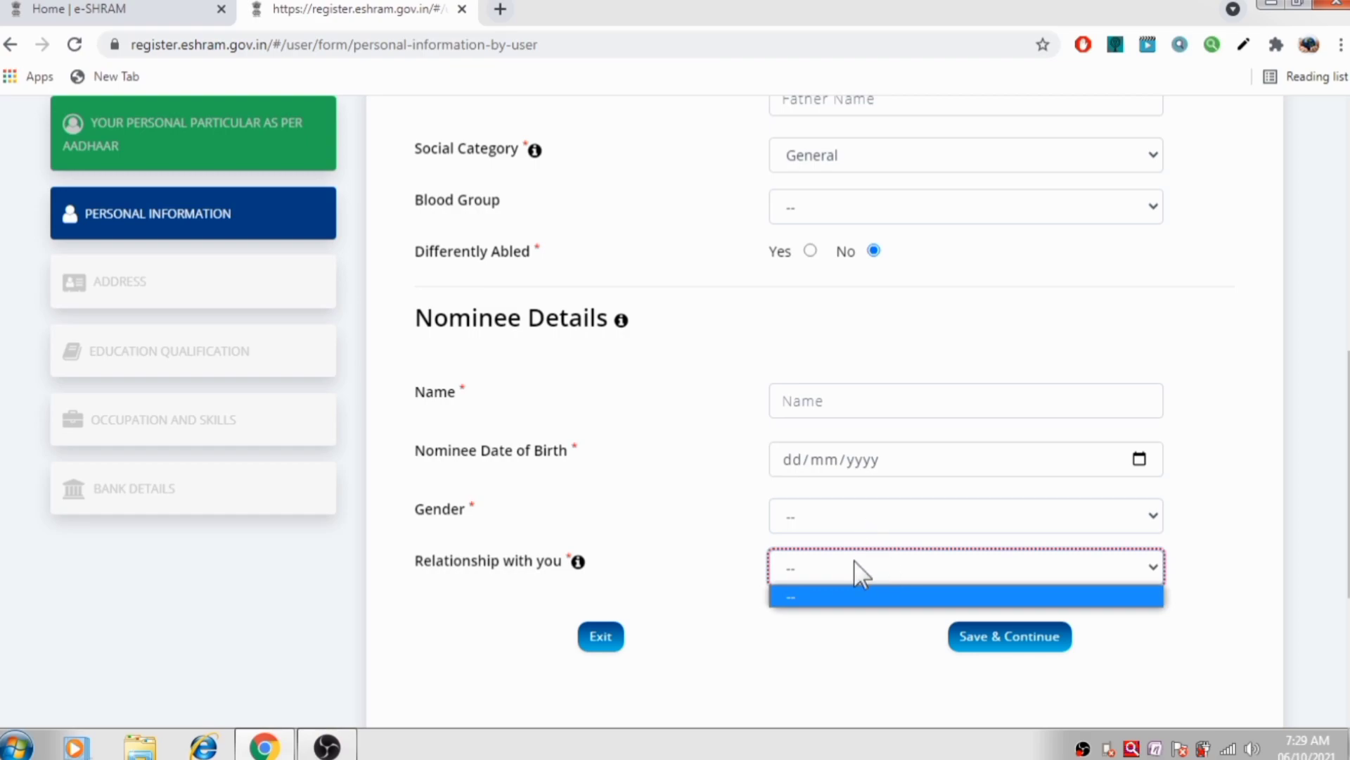
left_click(894, 516)
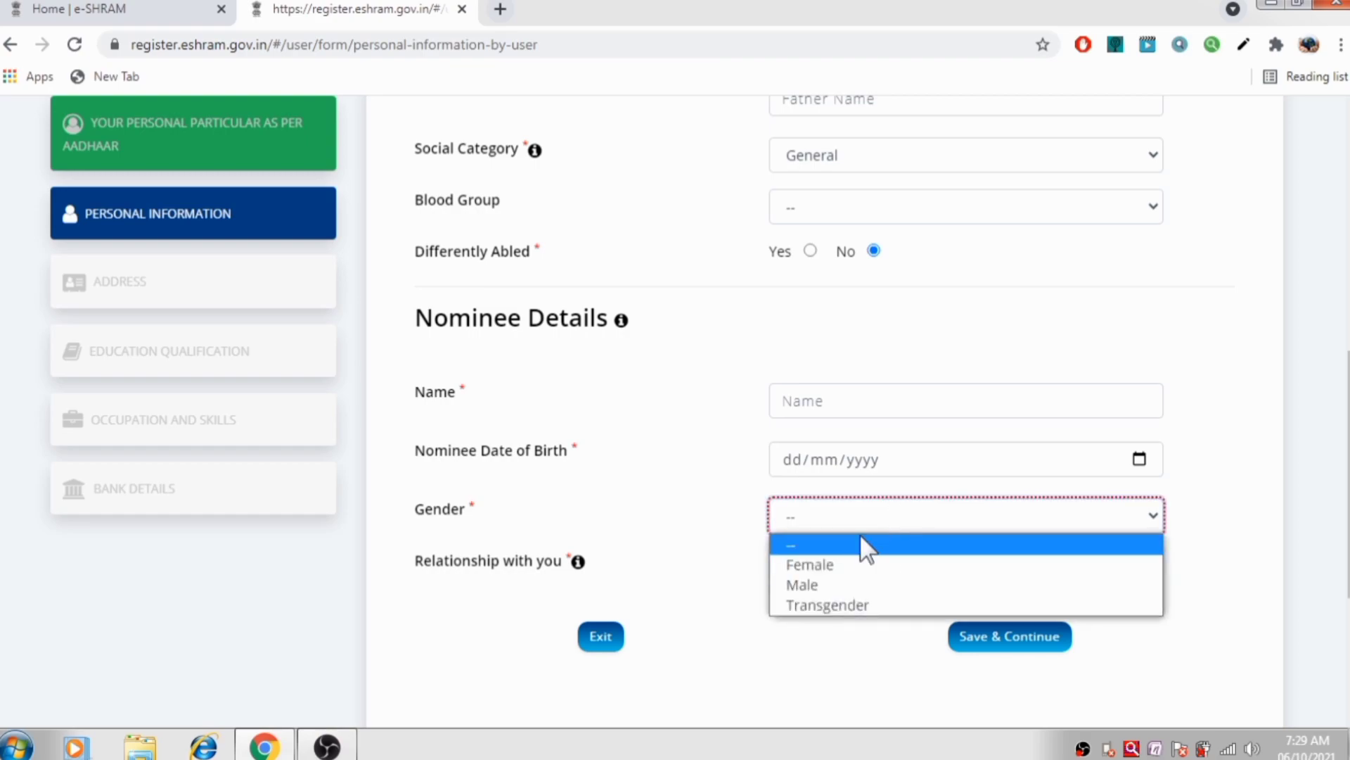
left_click(825, 584)
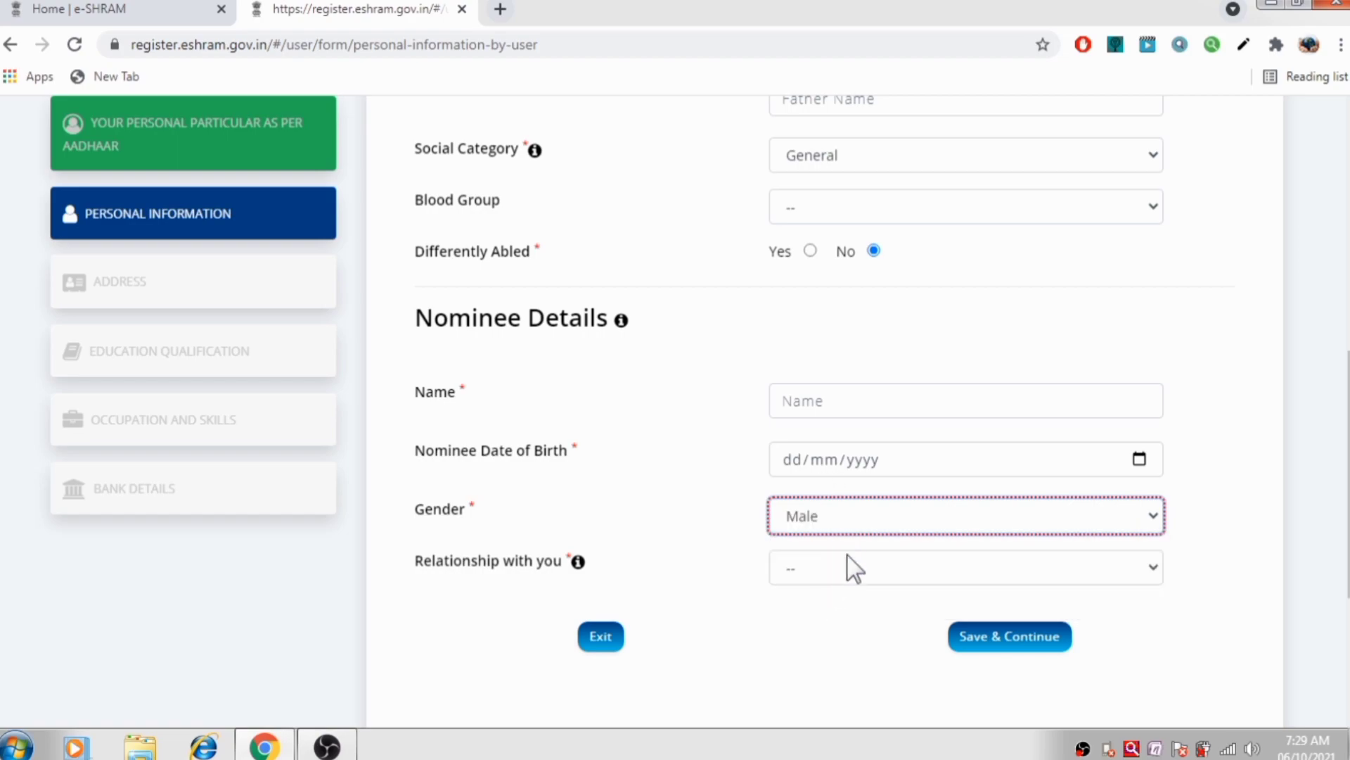
left_click(851, 578)
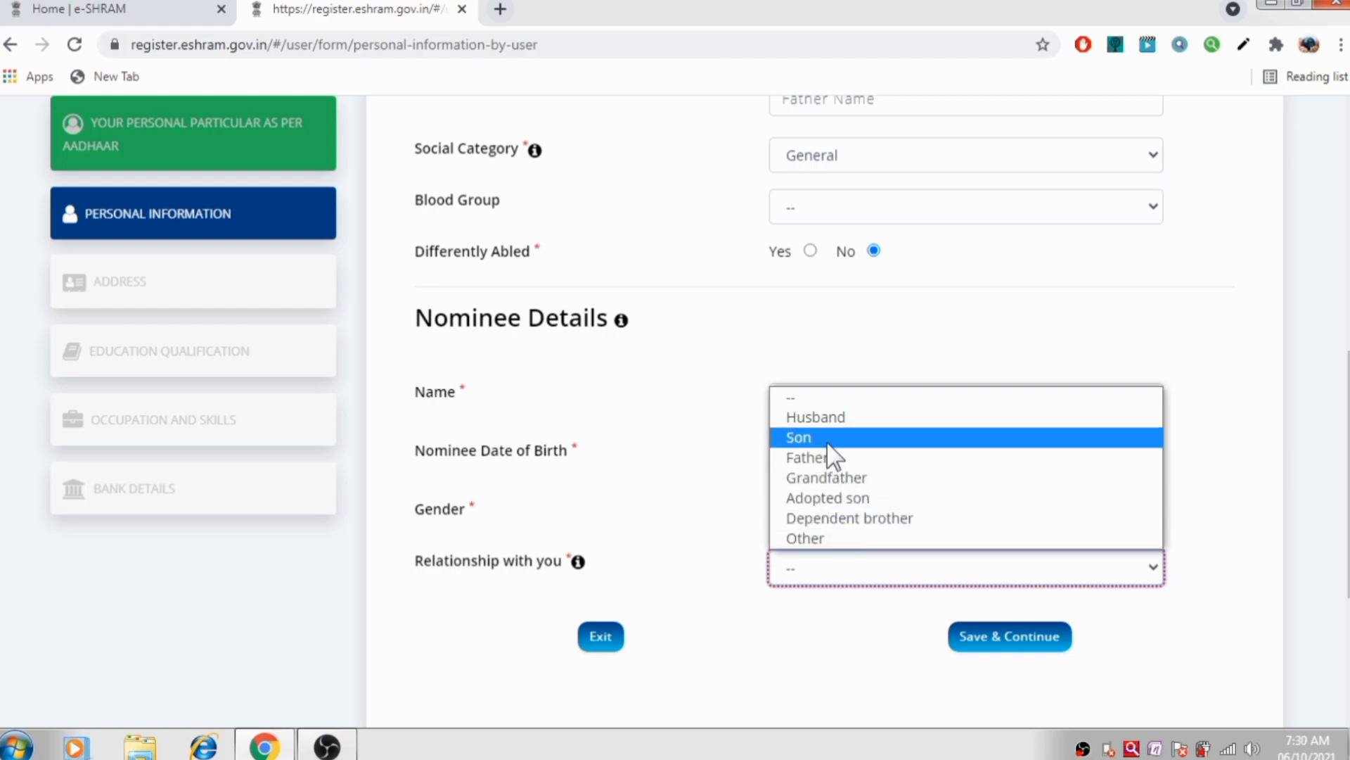
left_click(805, 571)
left_click(834, 517)
left_click(834, 562)
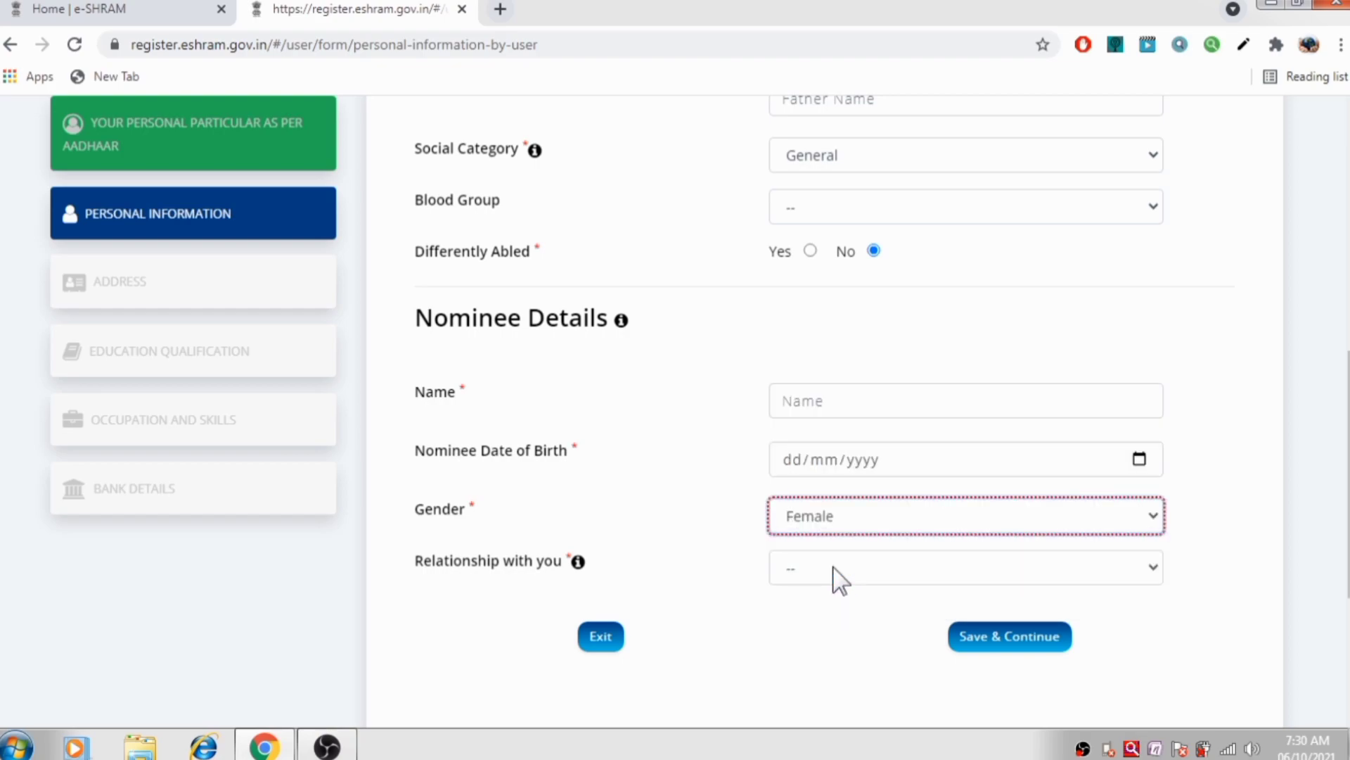
left_click(834, 567)
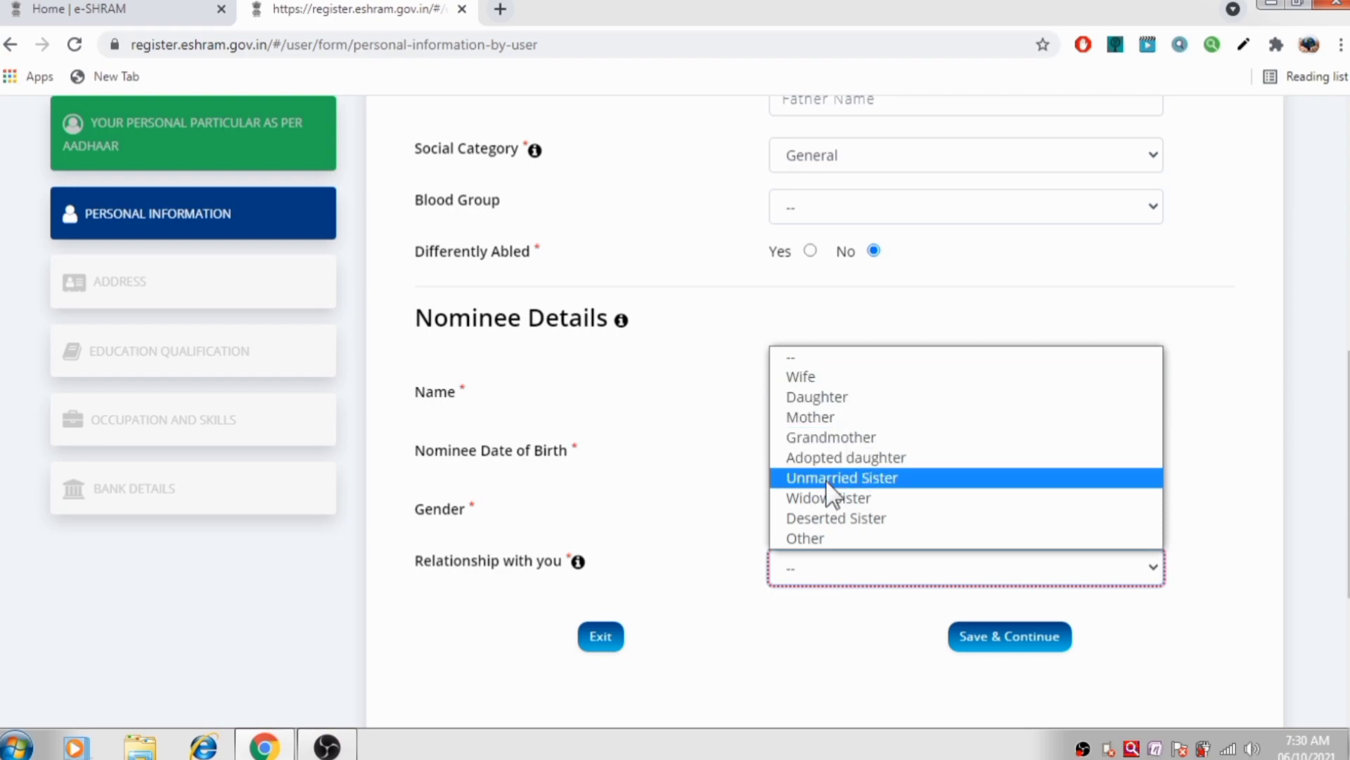
left_click(829, 438)
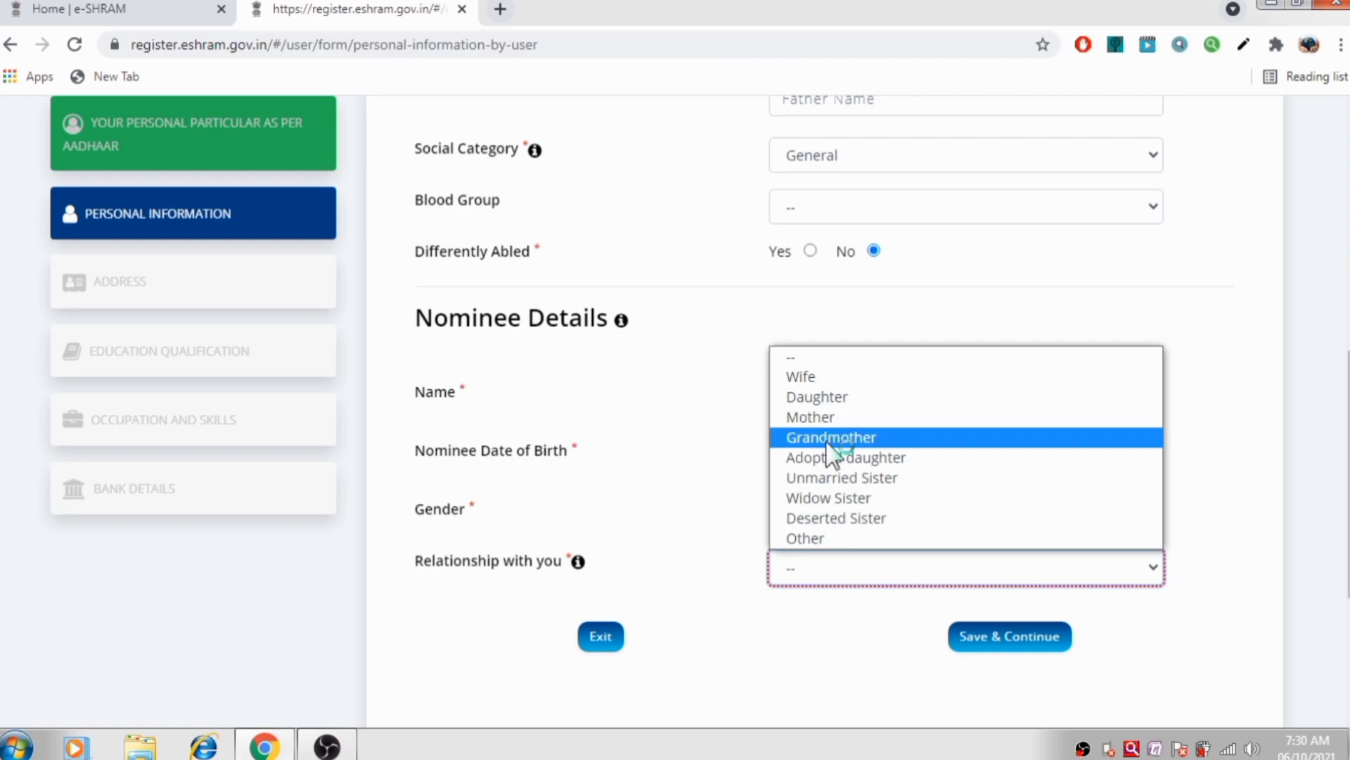
left_click(805, 582)
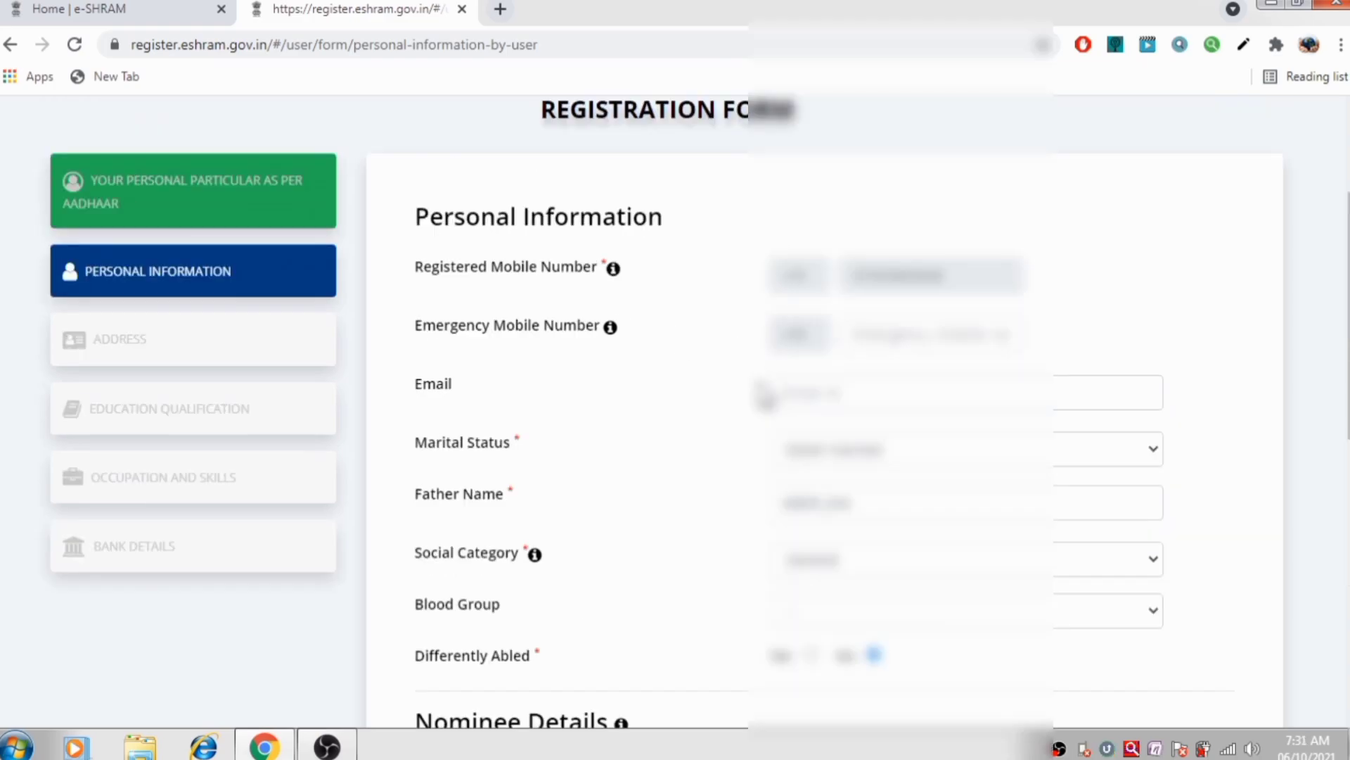
scroll(760, 392, "down", 5)
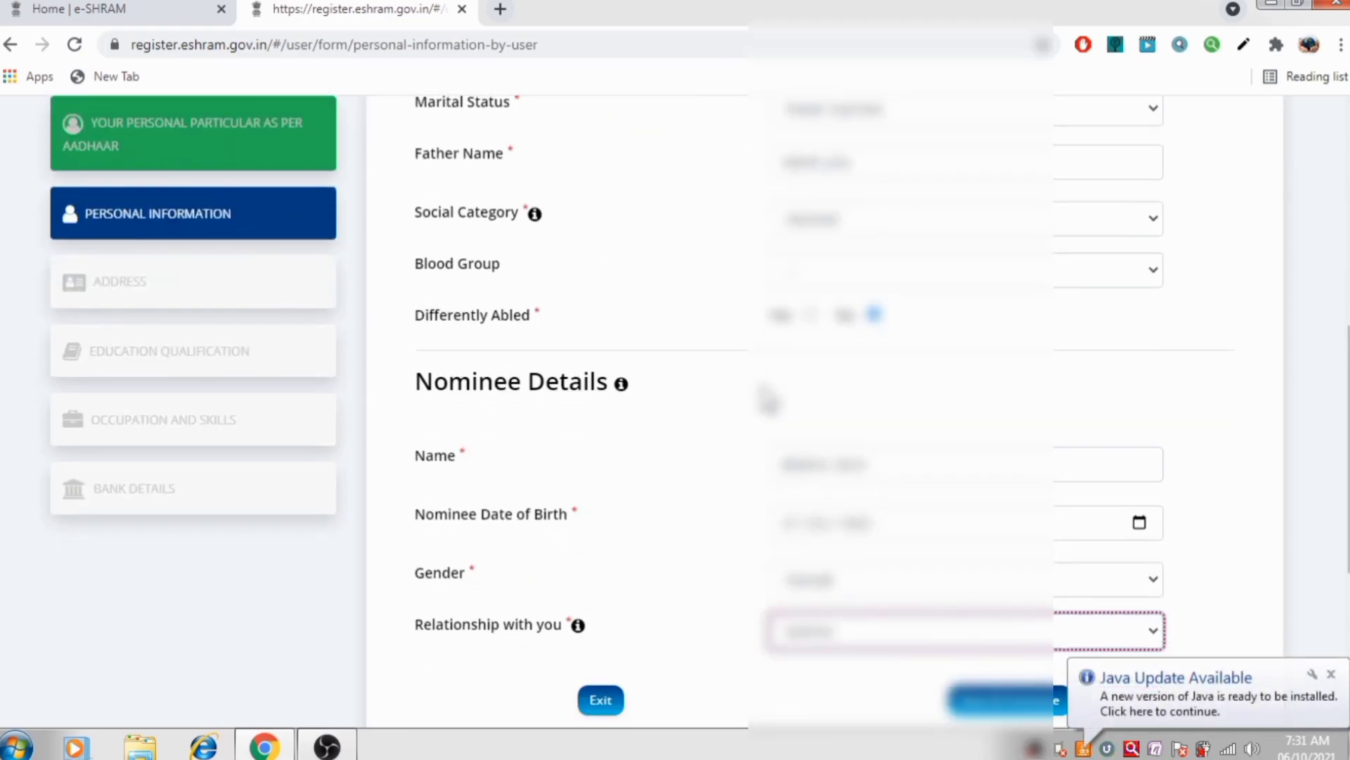
scroll(765, 397, "down", 4)
Save personal details, then set Home State to BIHAR and enter house number 47
left_click(994, 444)
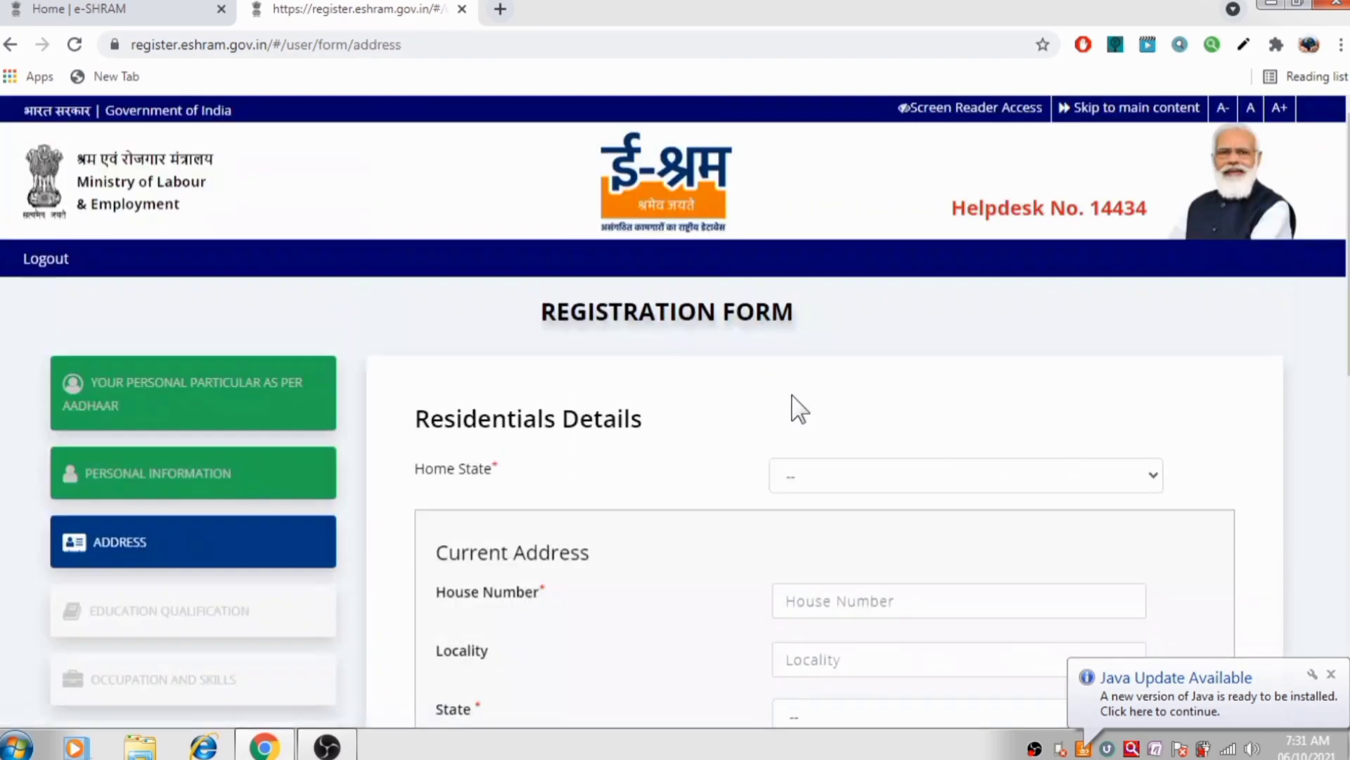
scroll(793, 401, "down", 3)
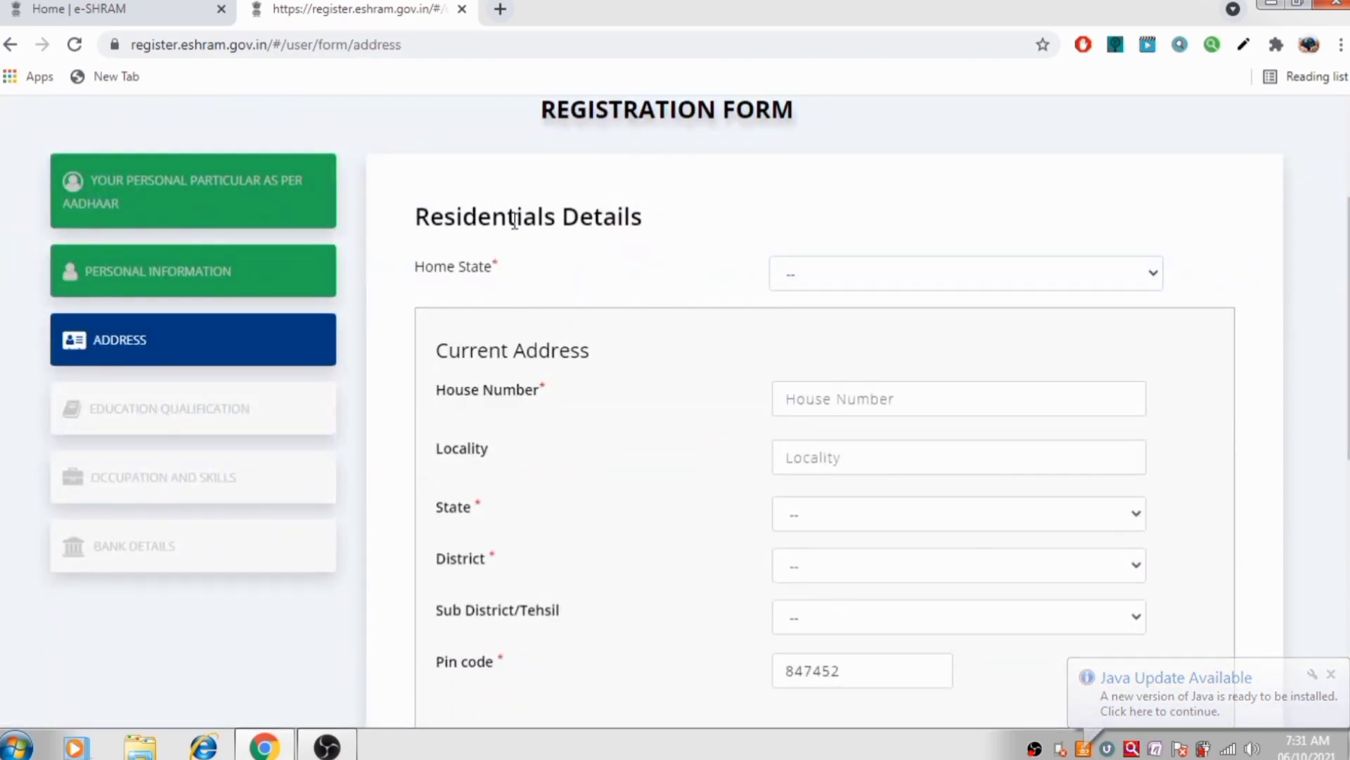
scroll(750, 289, "down", 1)
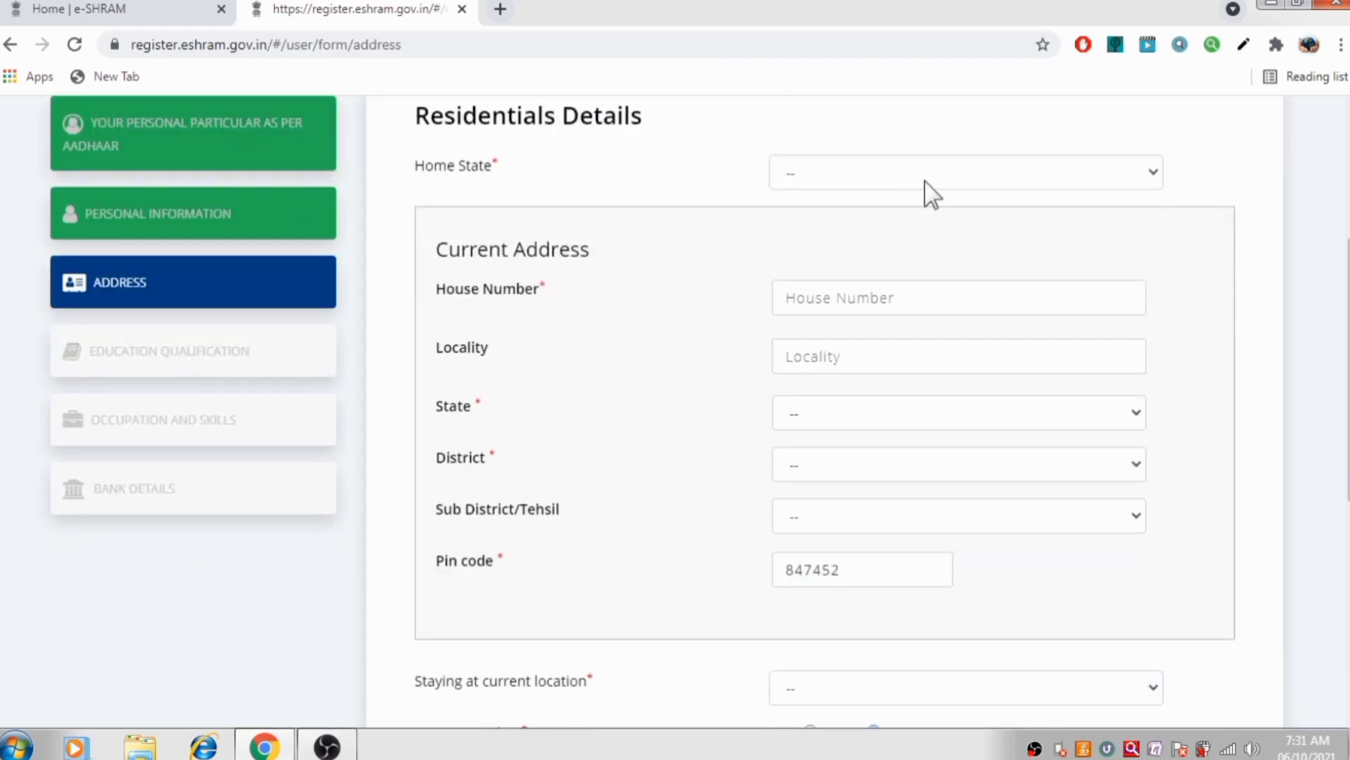
left_click(829, 184)
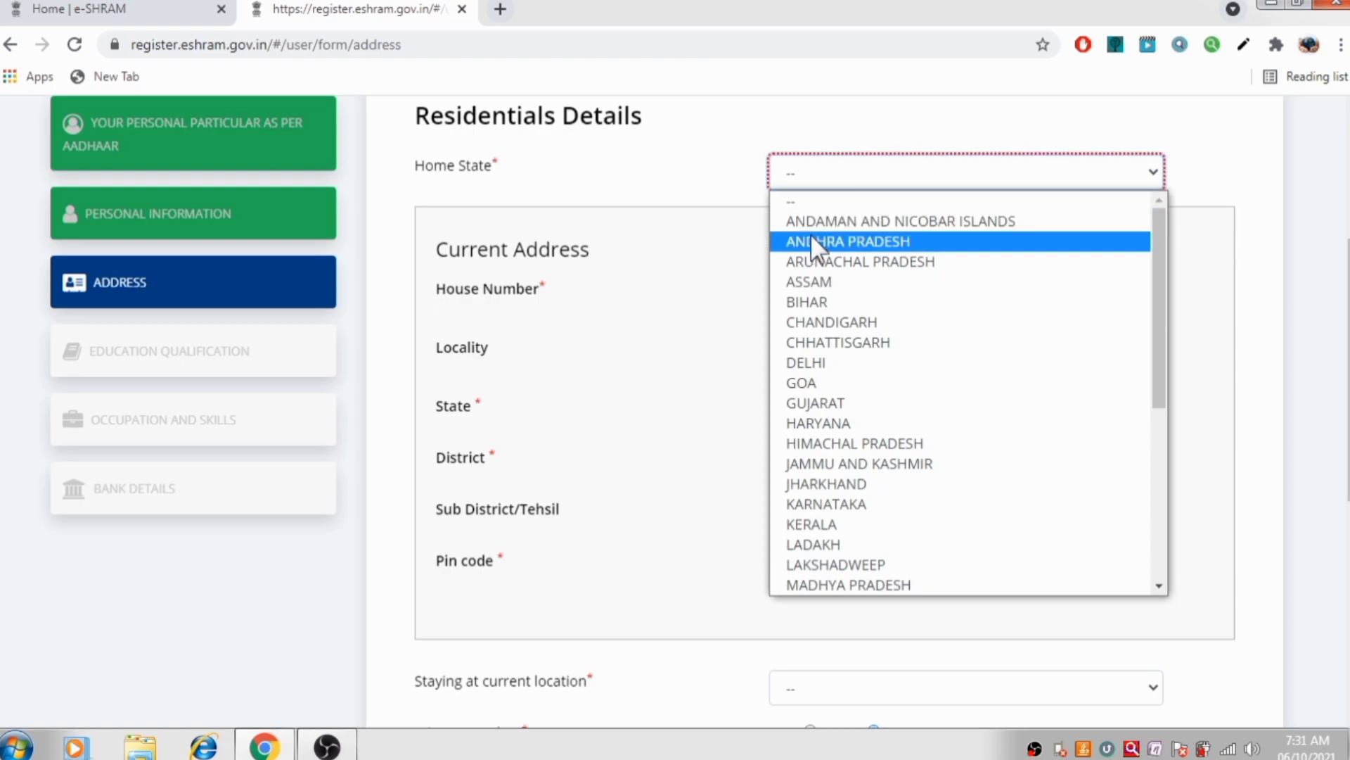
left_click(814, 305)
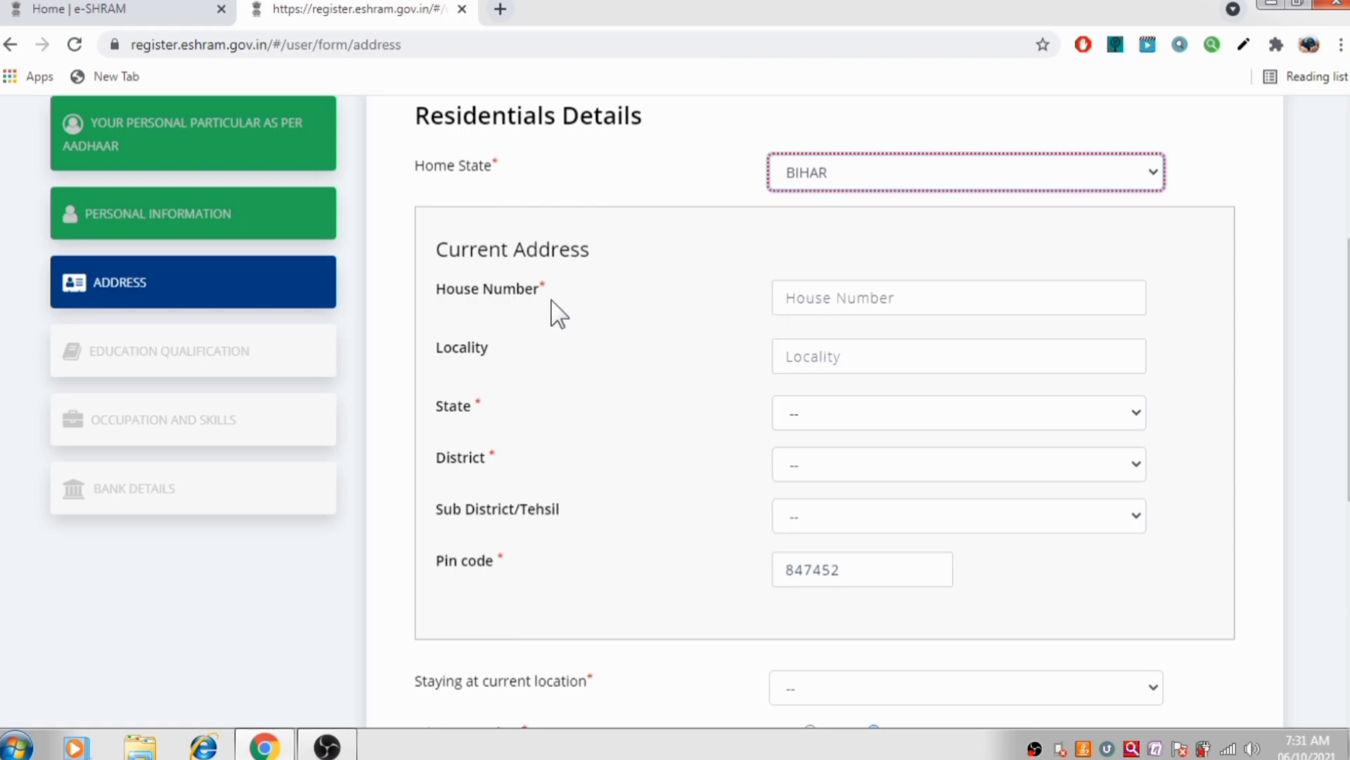
left_click(861, 302)
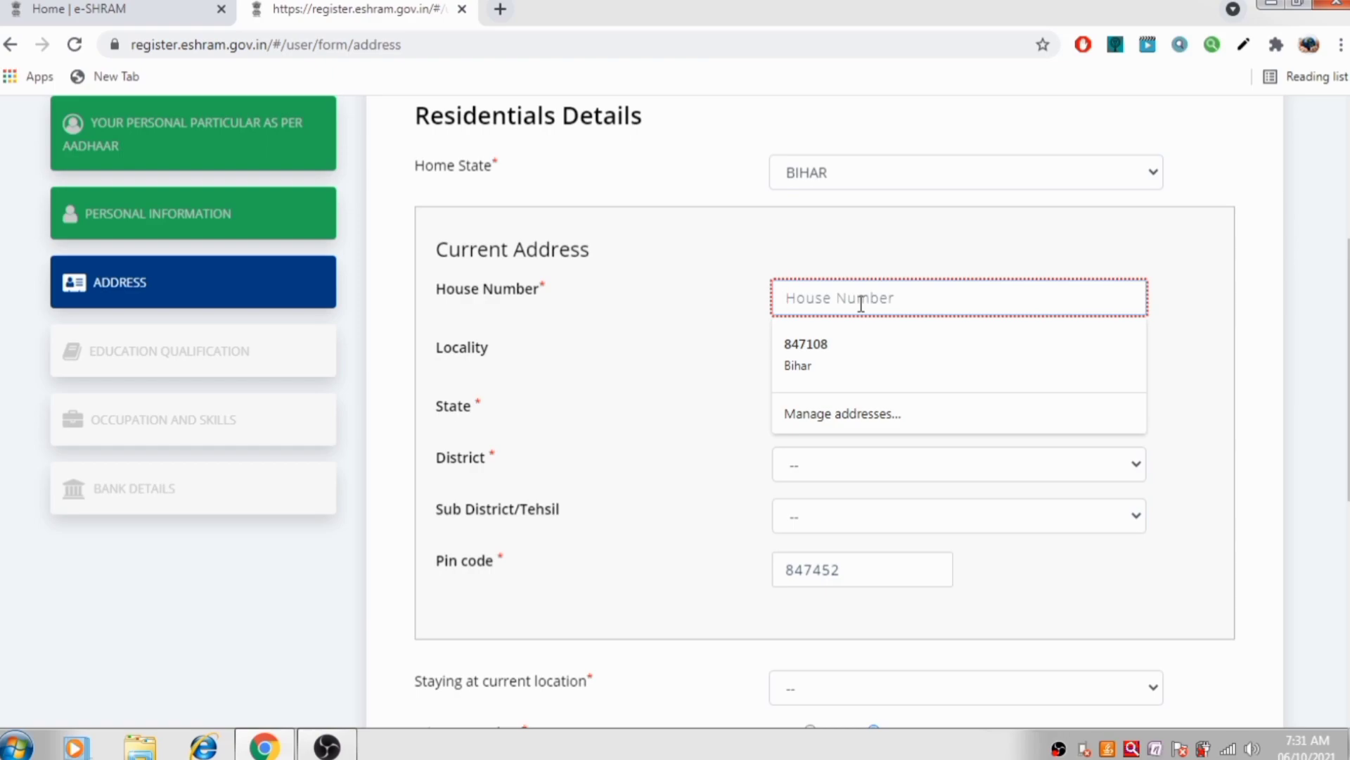
type("47")
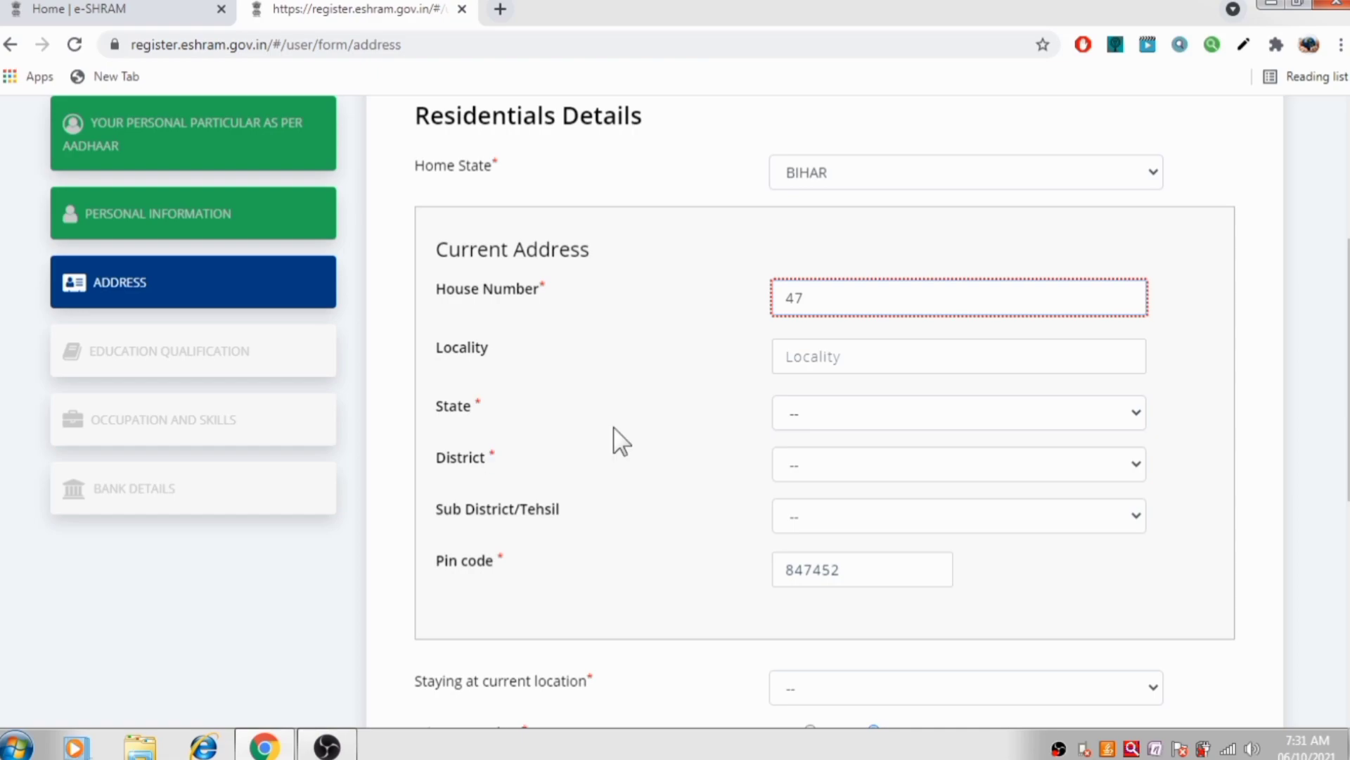
Choose BIHAR as the current address state and MADHUBANI as the district
left_click(898, 426)
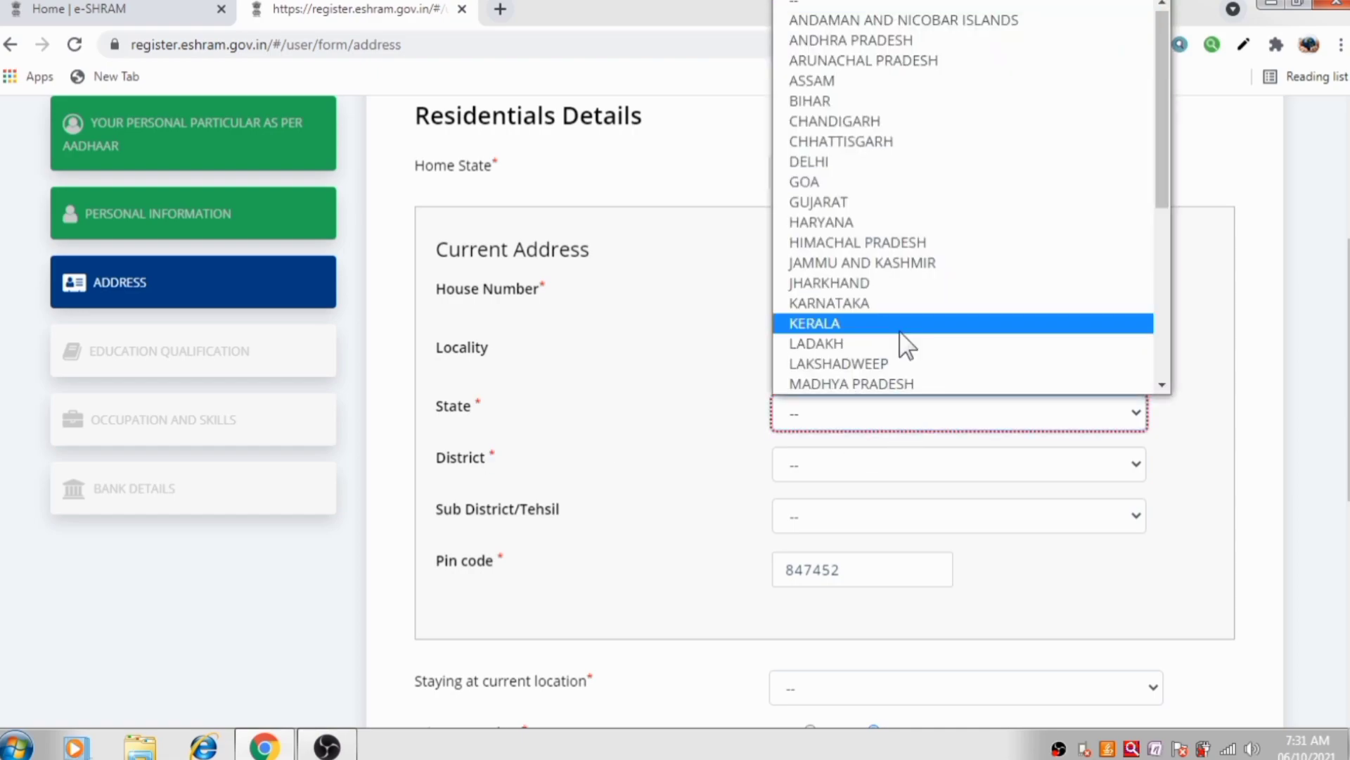
left_click(860, 116)
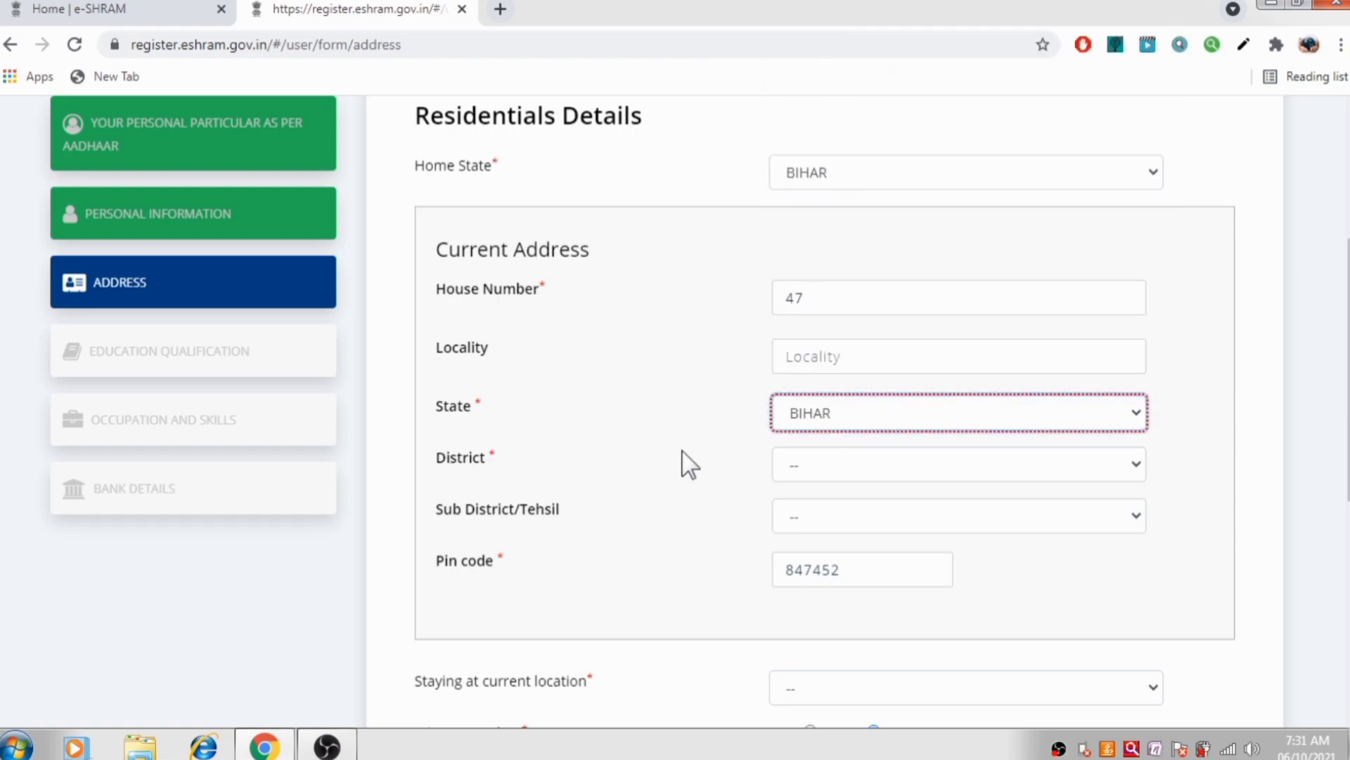
left_click(893, 471)
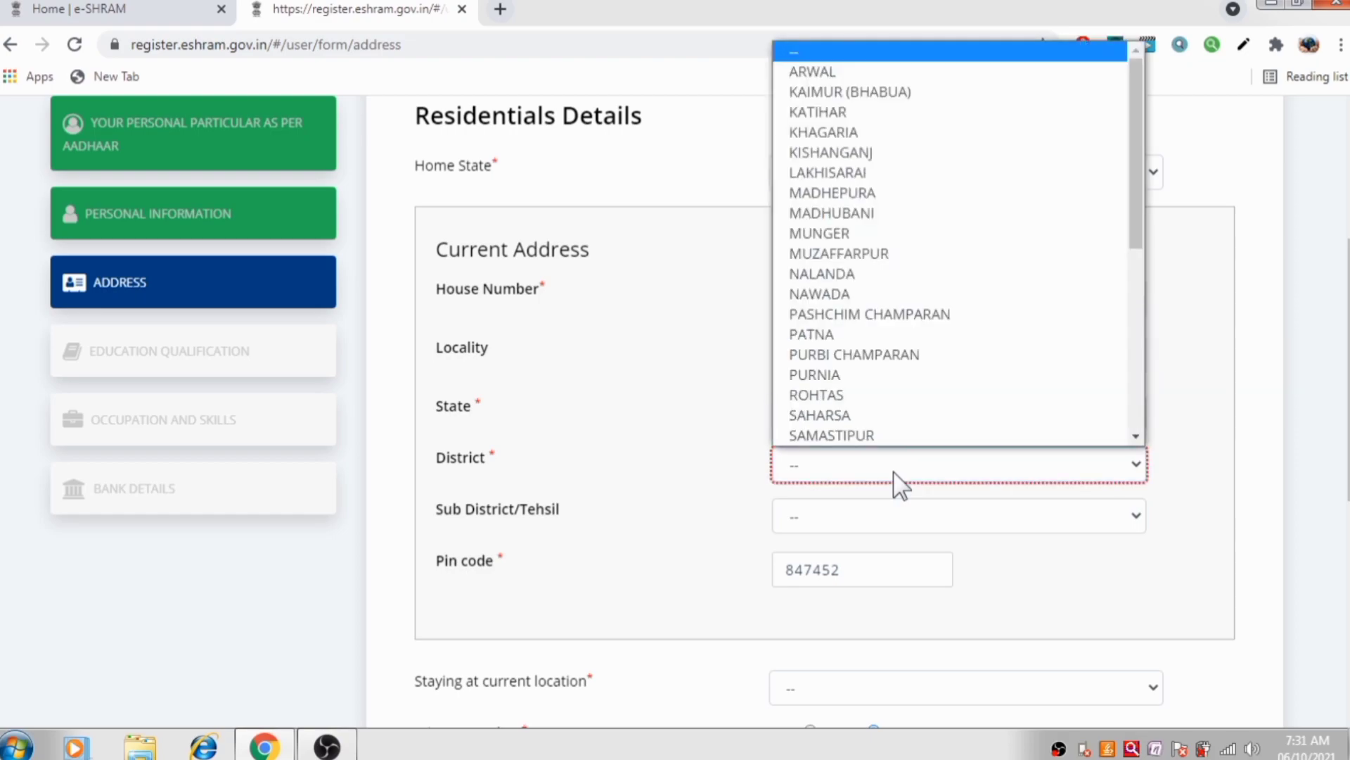
left_click(829, 211)
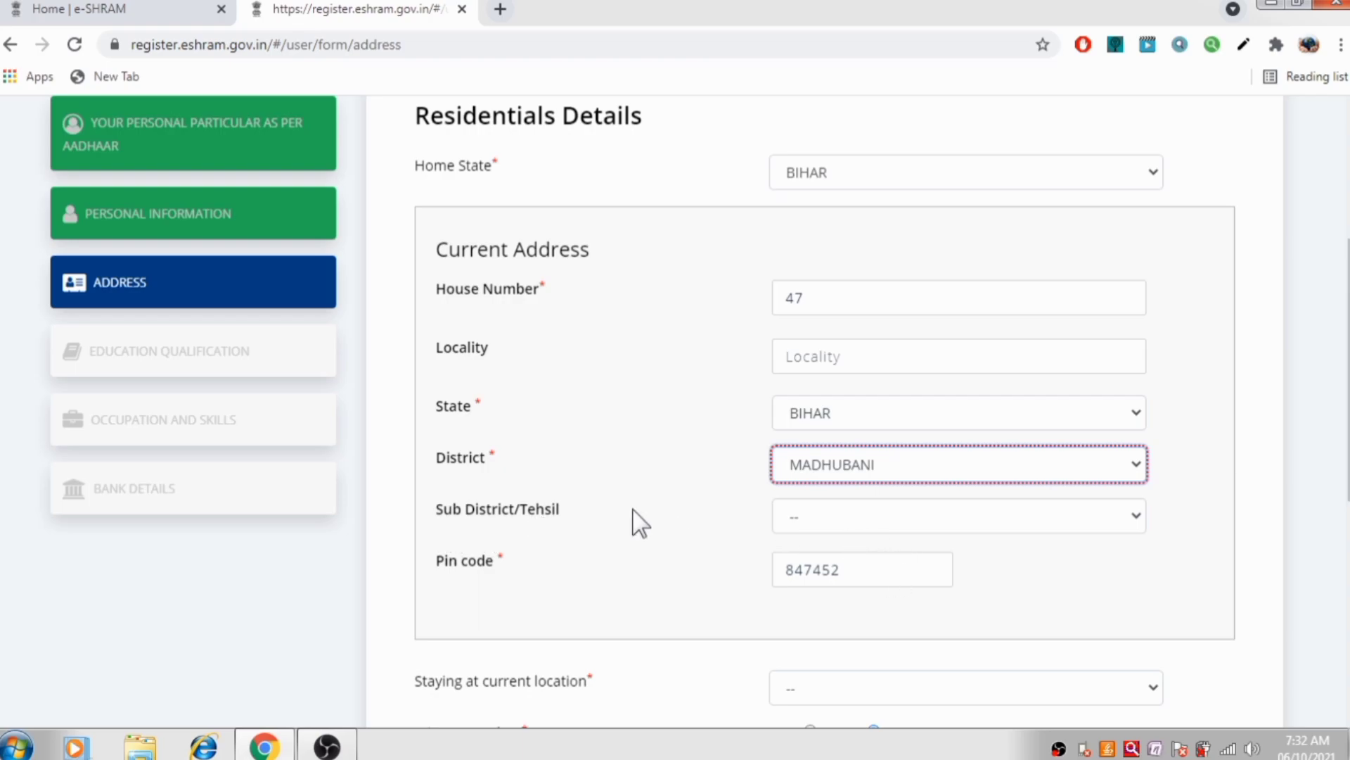
scroll(633, 522, "down", 4)
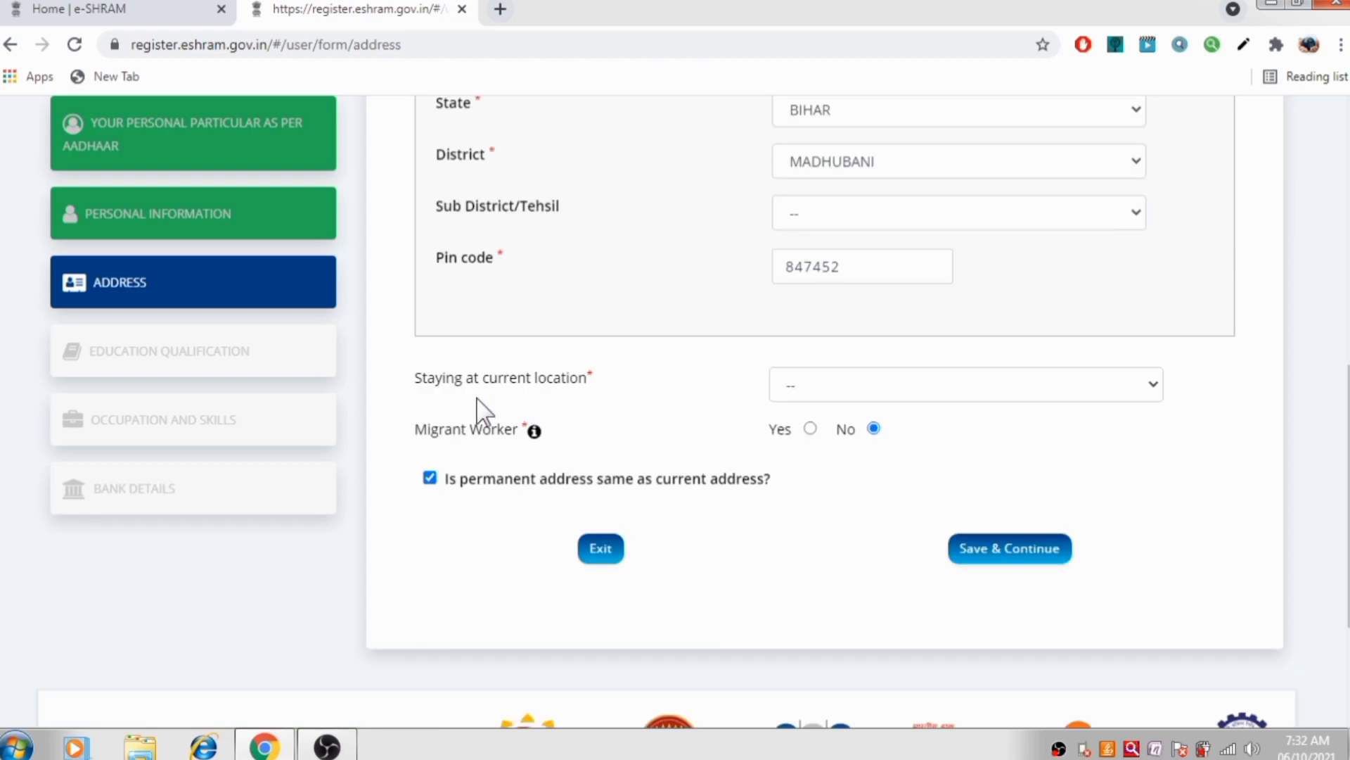
Choose 20-25 years at current location, set Migrant Worker to No, and save the address
left_click(885, 394)
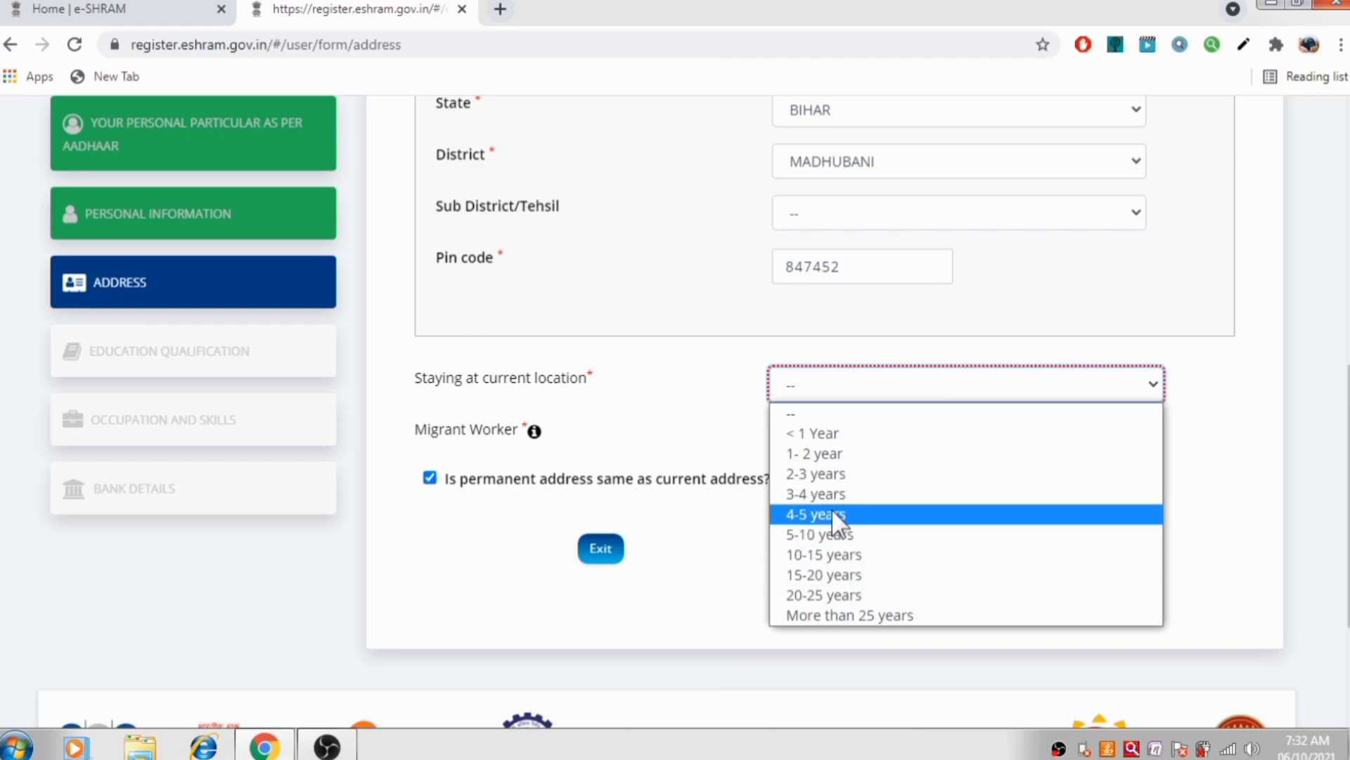
left_click(824, 595)
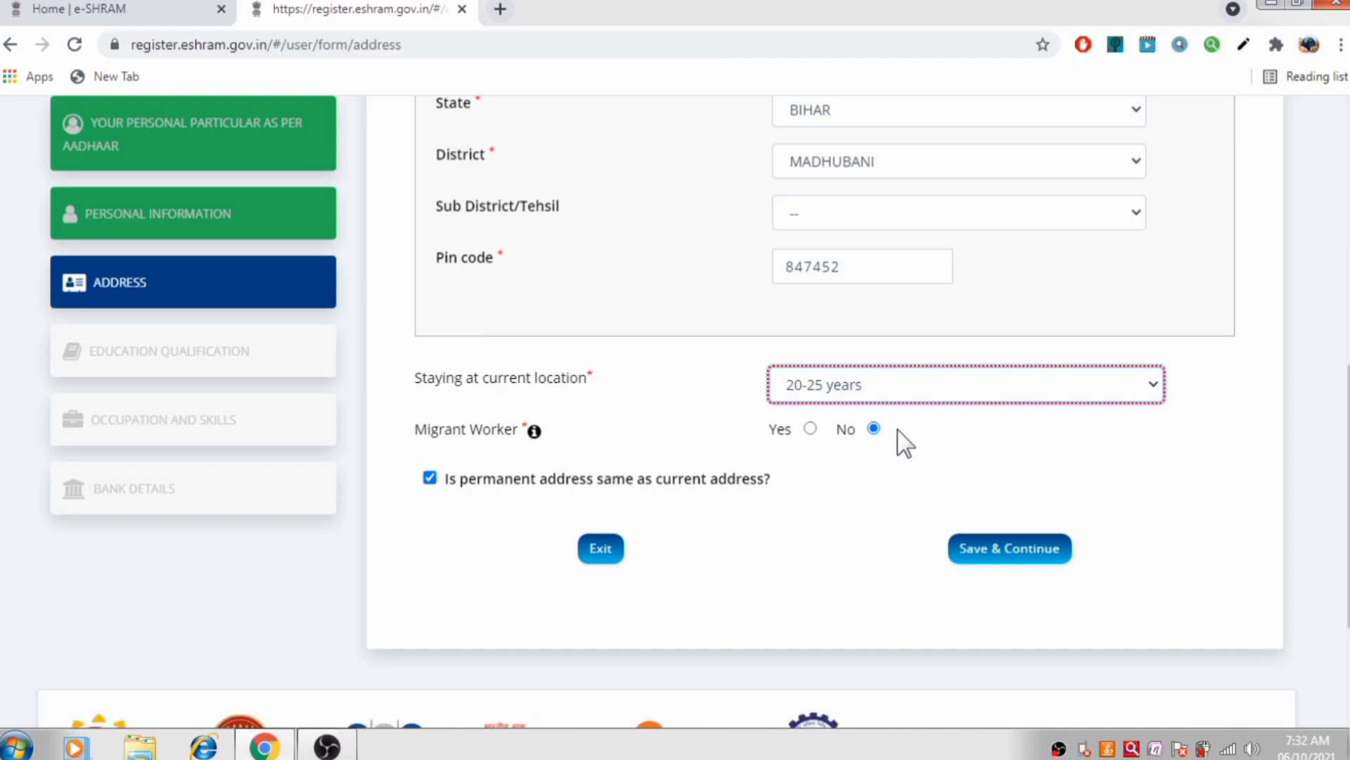
left_click(812, 432)
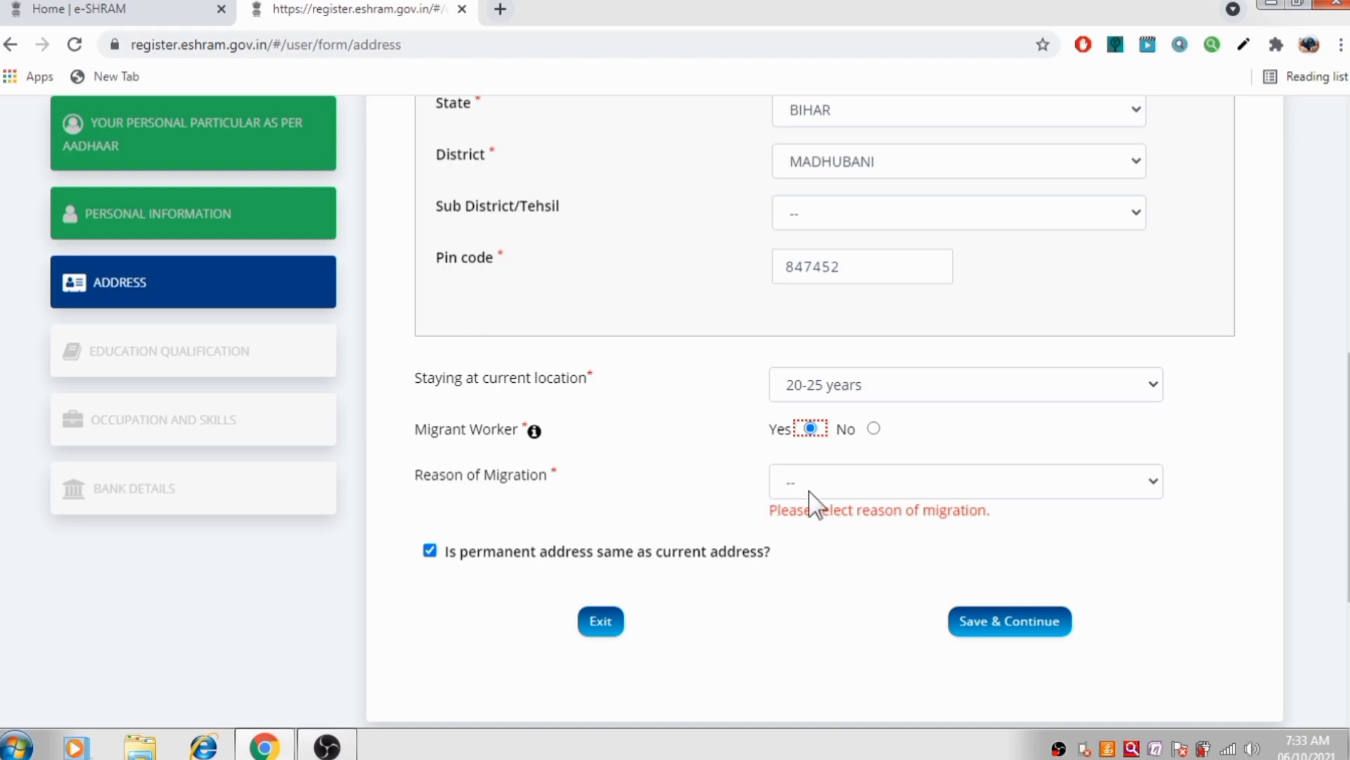
left_click(894, 487)
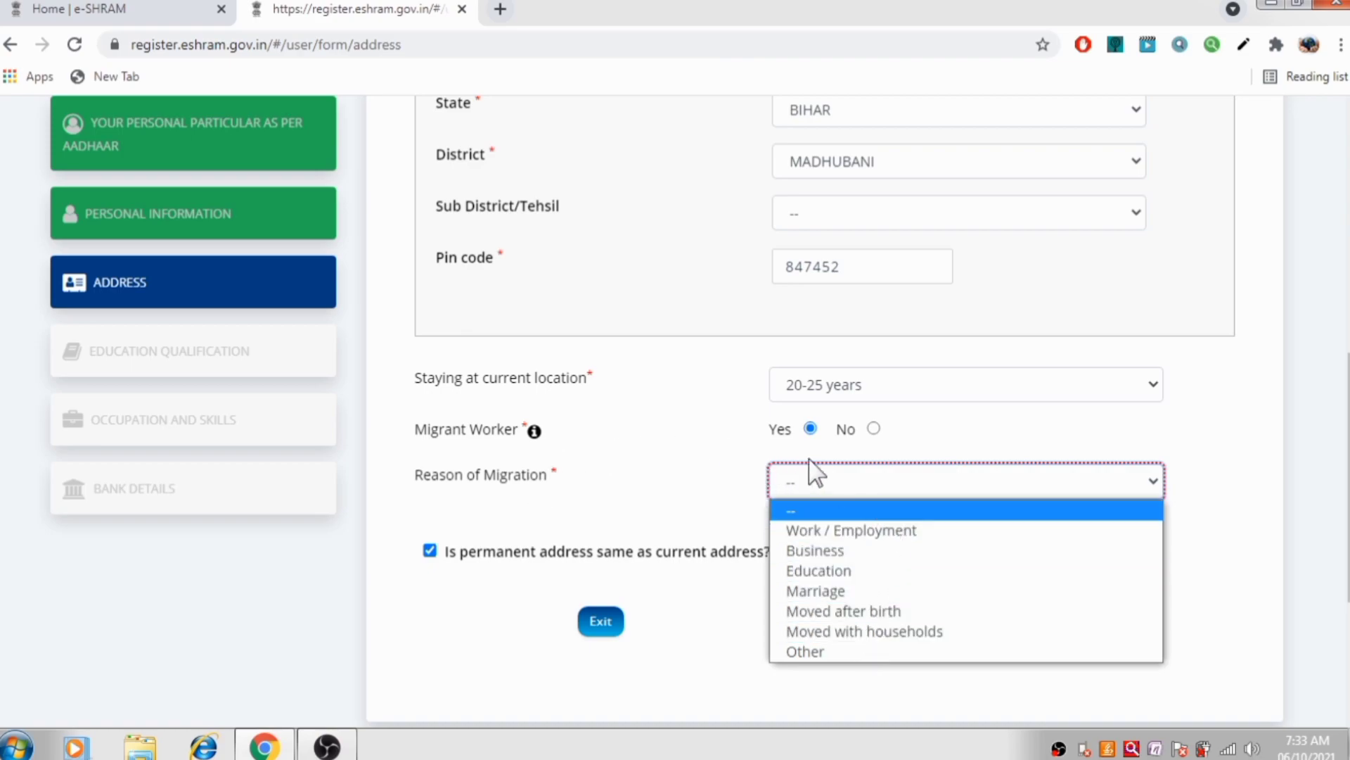
left_click(1245, 504)
left_click(1034, 485)
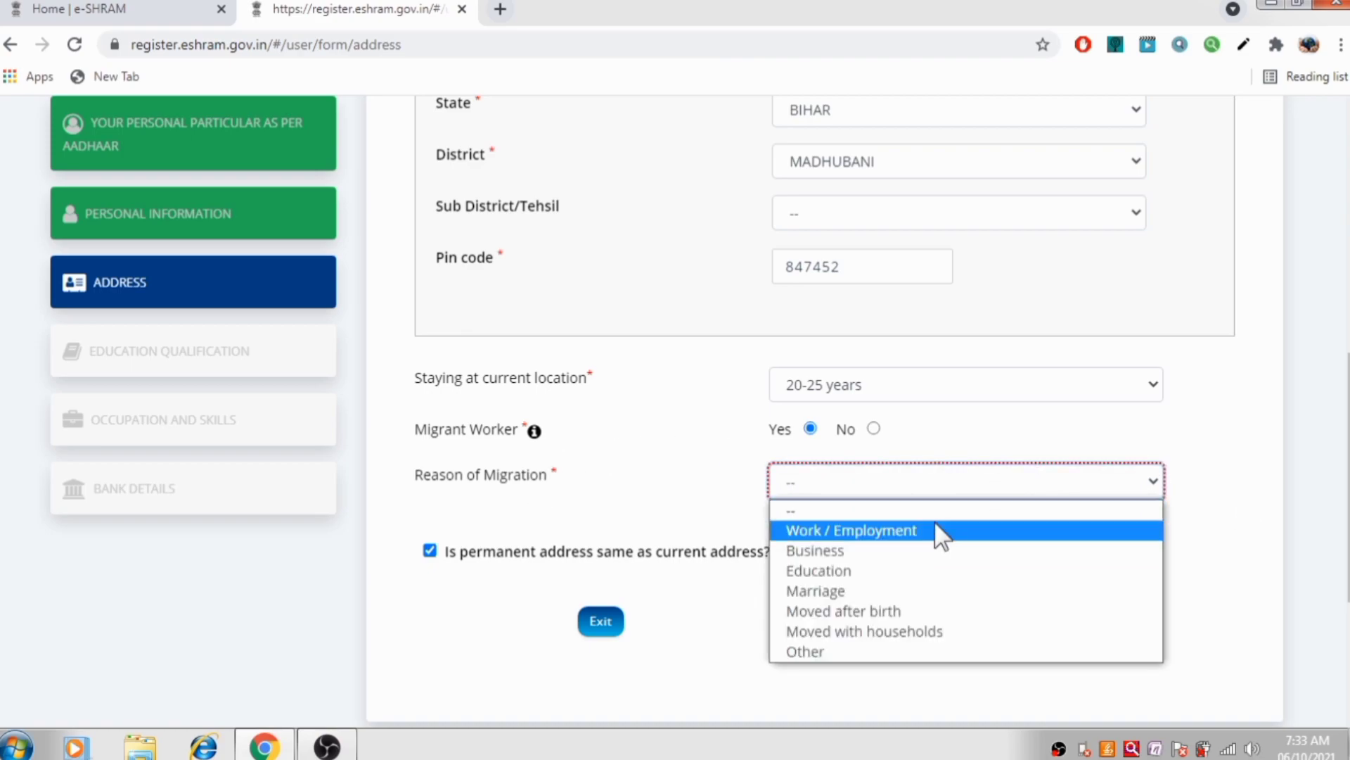
left_click(867, 430)
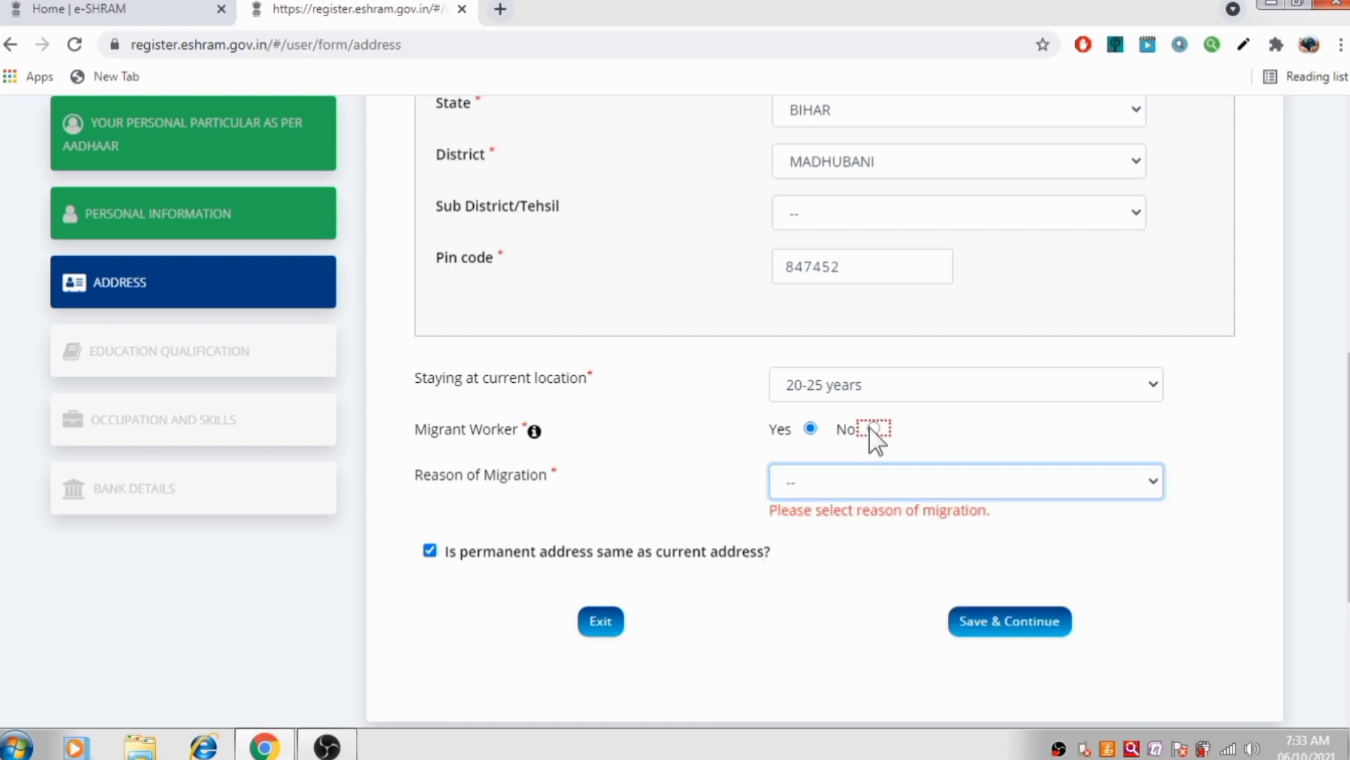
left_click(867, 431)
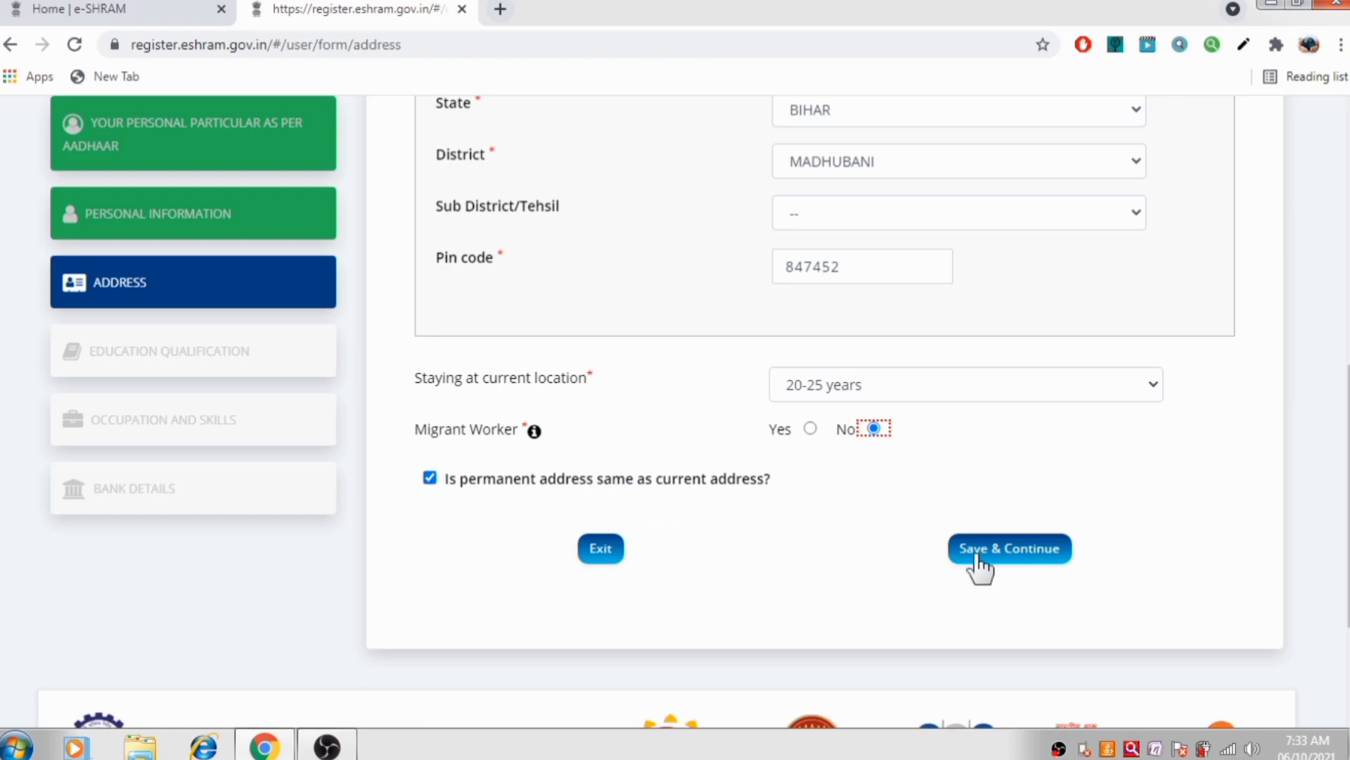
left_click(1013, 561)
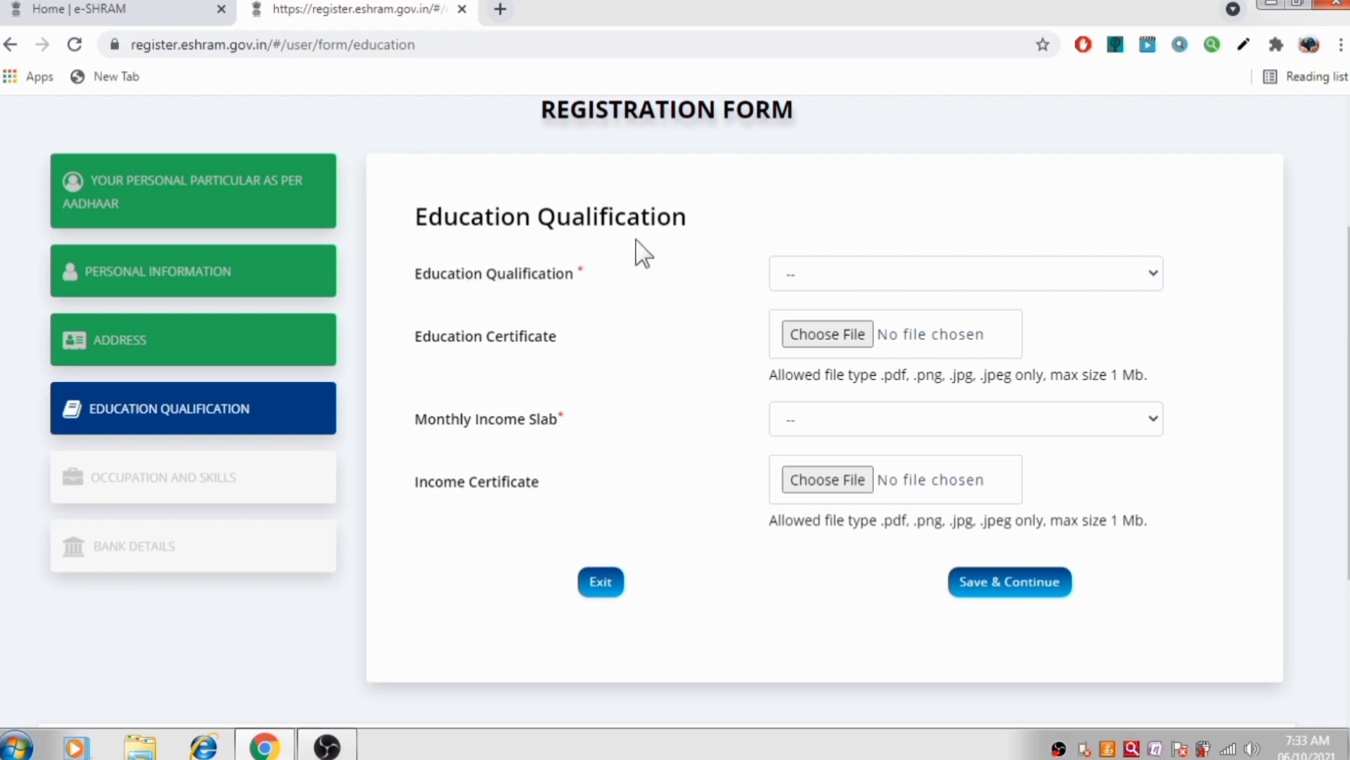
left_click(985, 281)
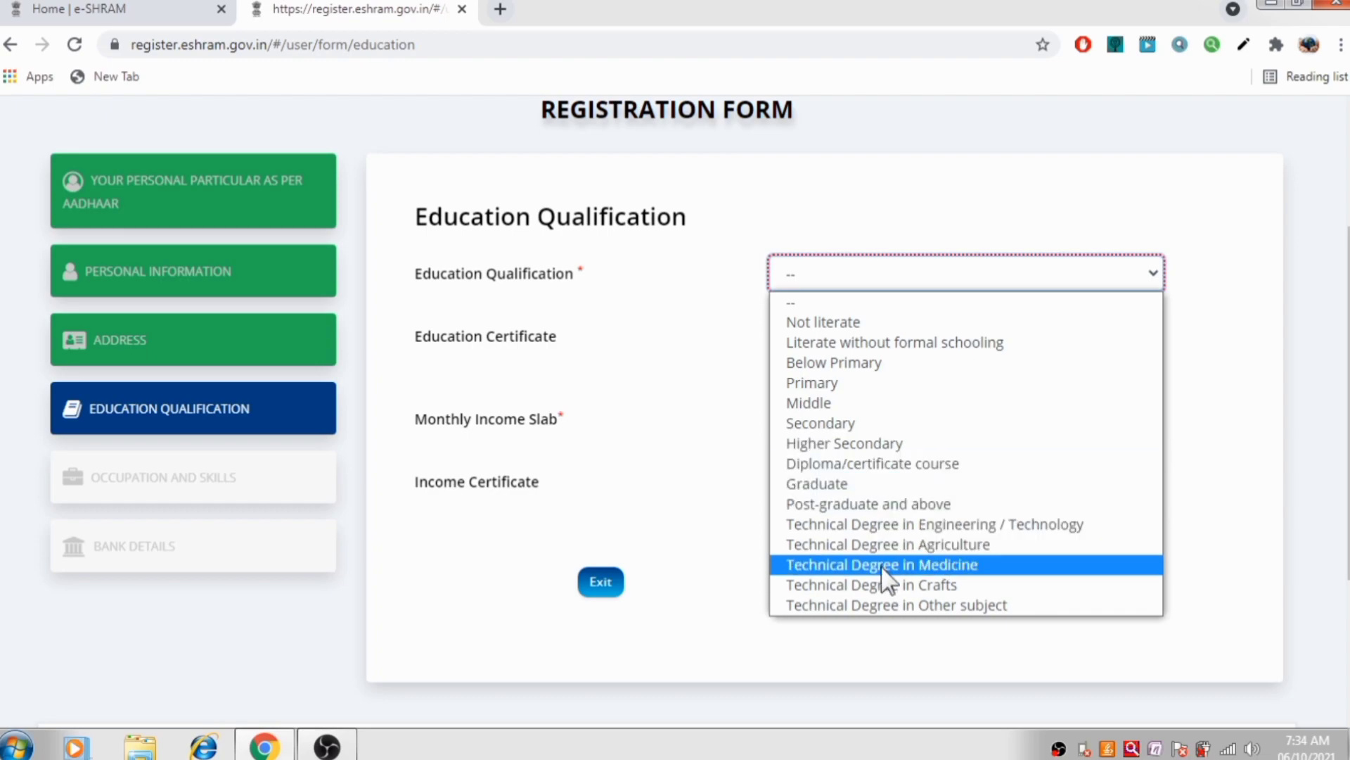
left_click(872, 321)
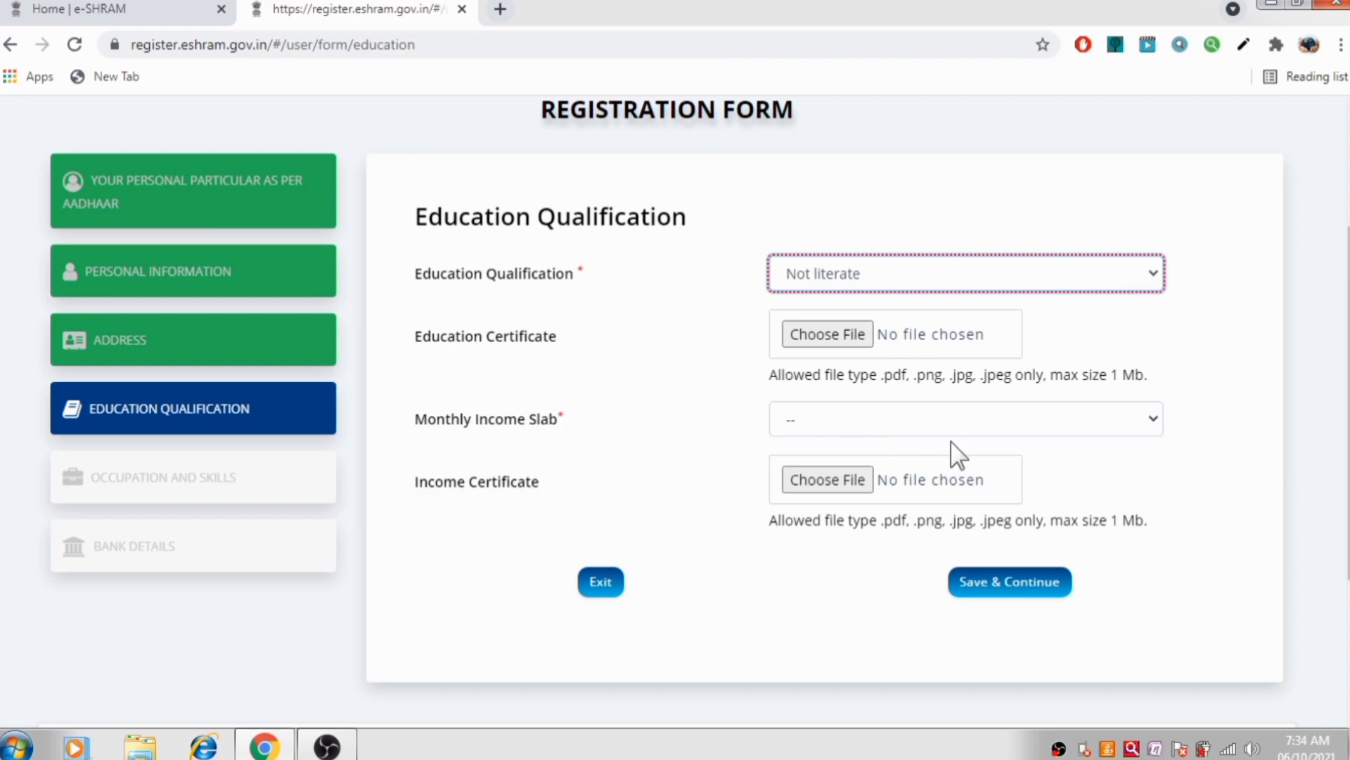
left_click(962, 424)
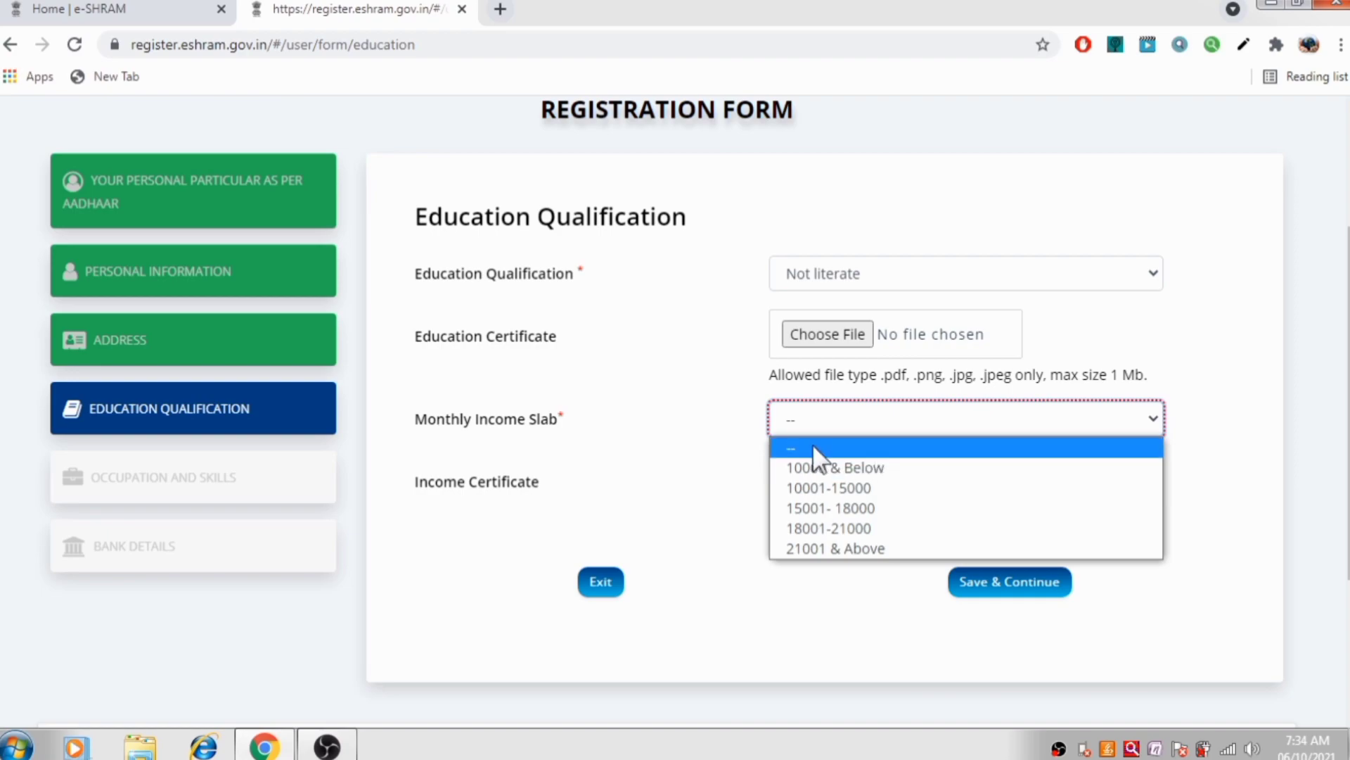
left_click(850, 492)
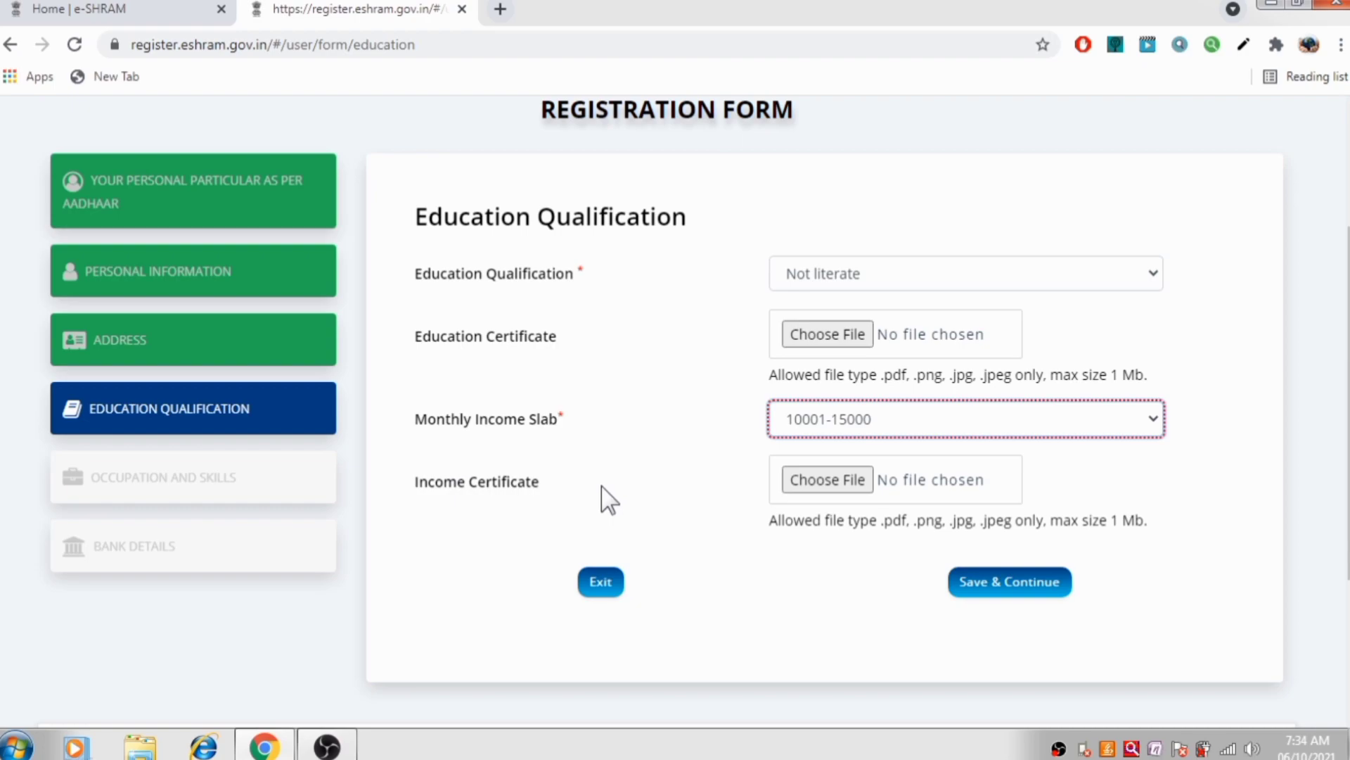
left_click(1007, 591)
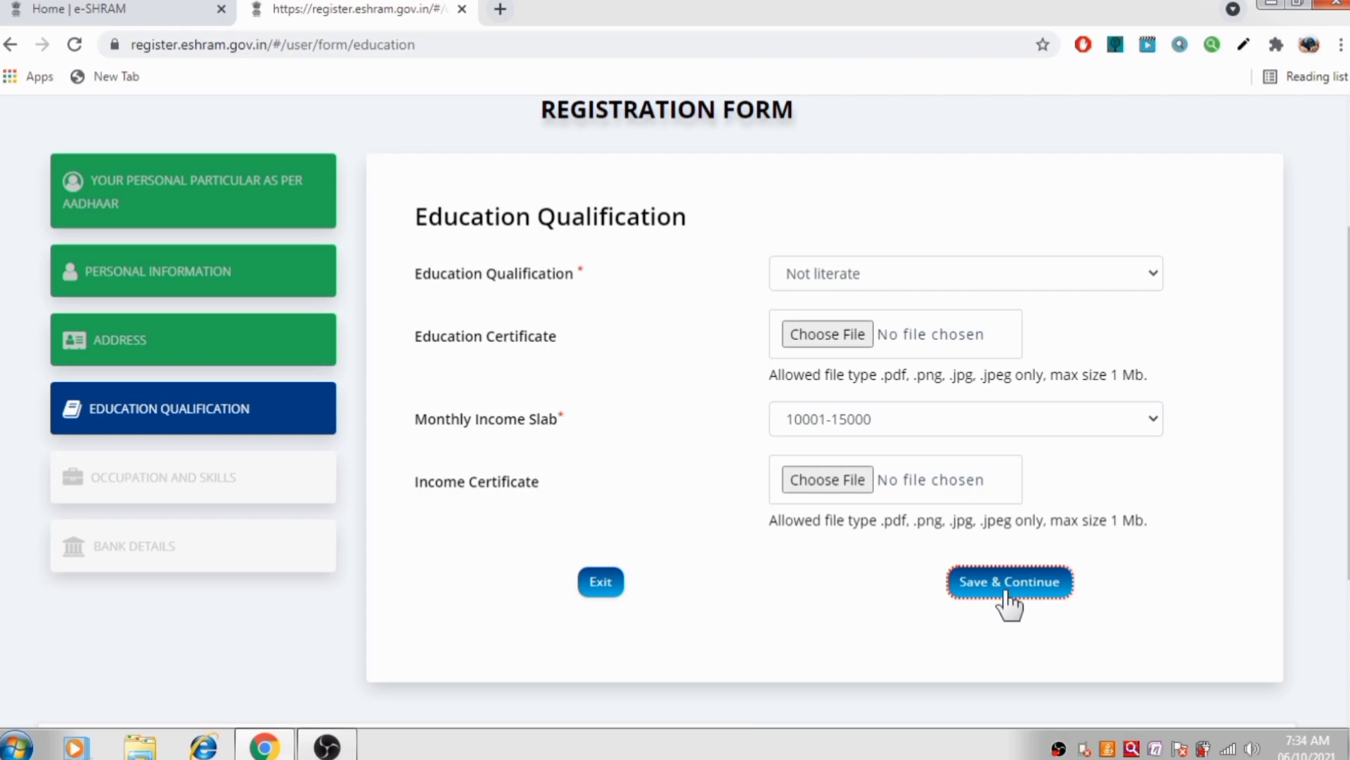
Enter 'cARPANTER' in Primary Occupation and 5 years of working experience
left_click(1006, 593)
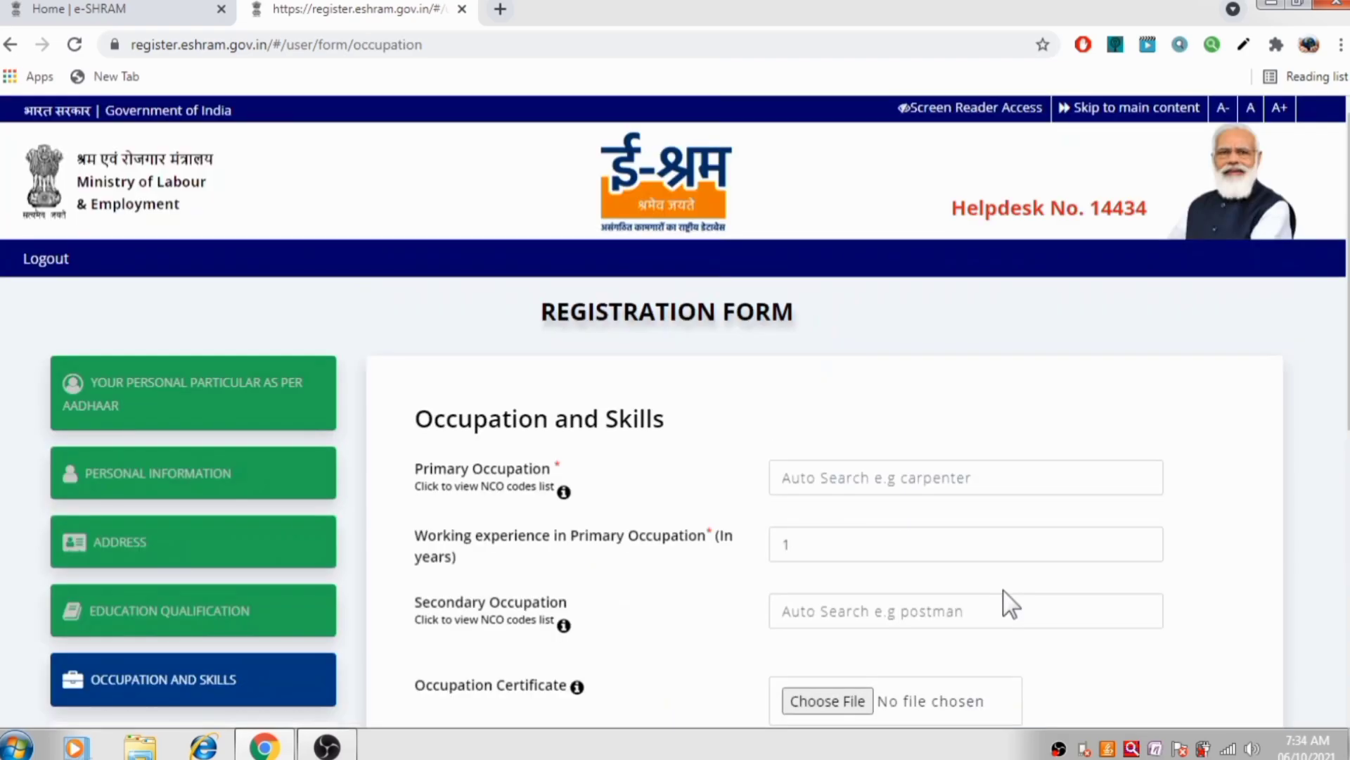
scroll(949, 546, "down", 4)
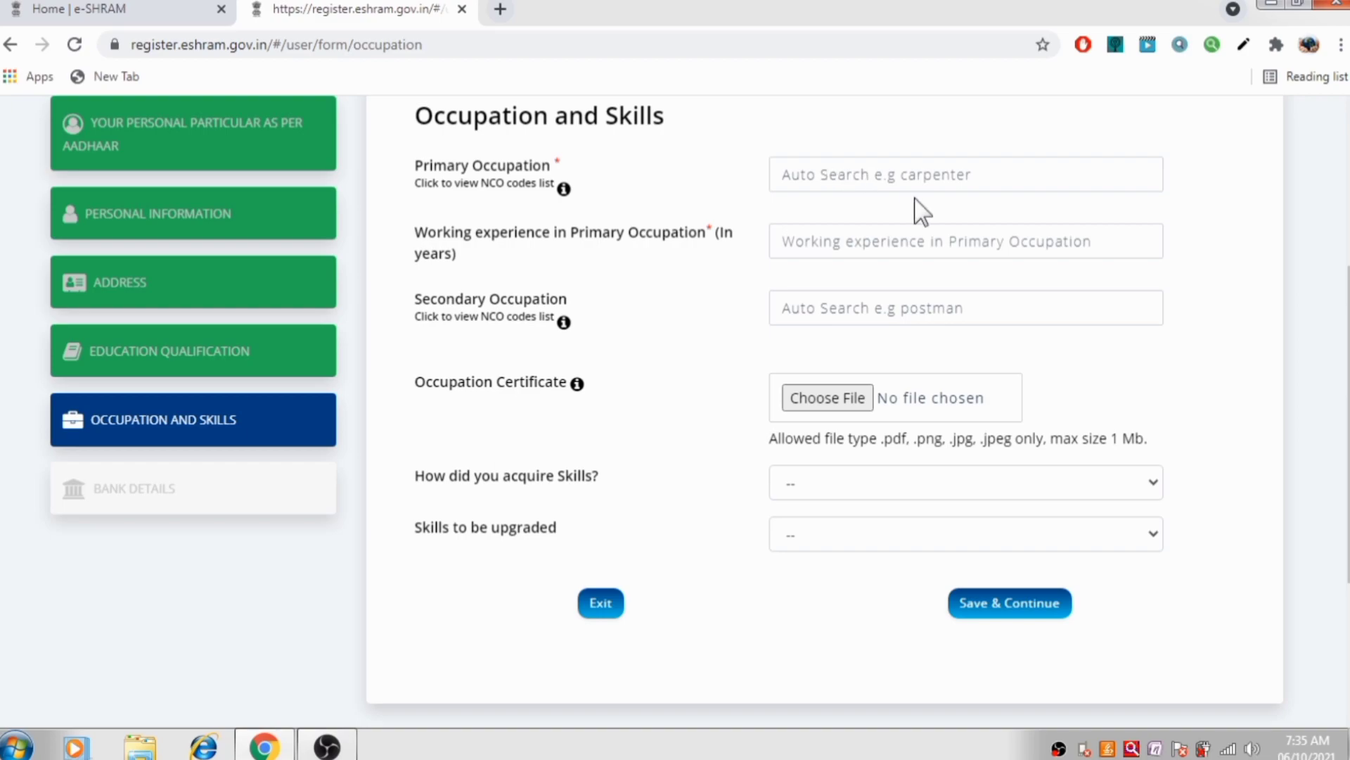
left_click(941, 178)
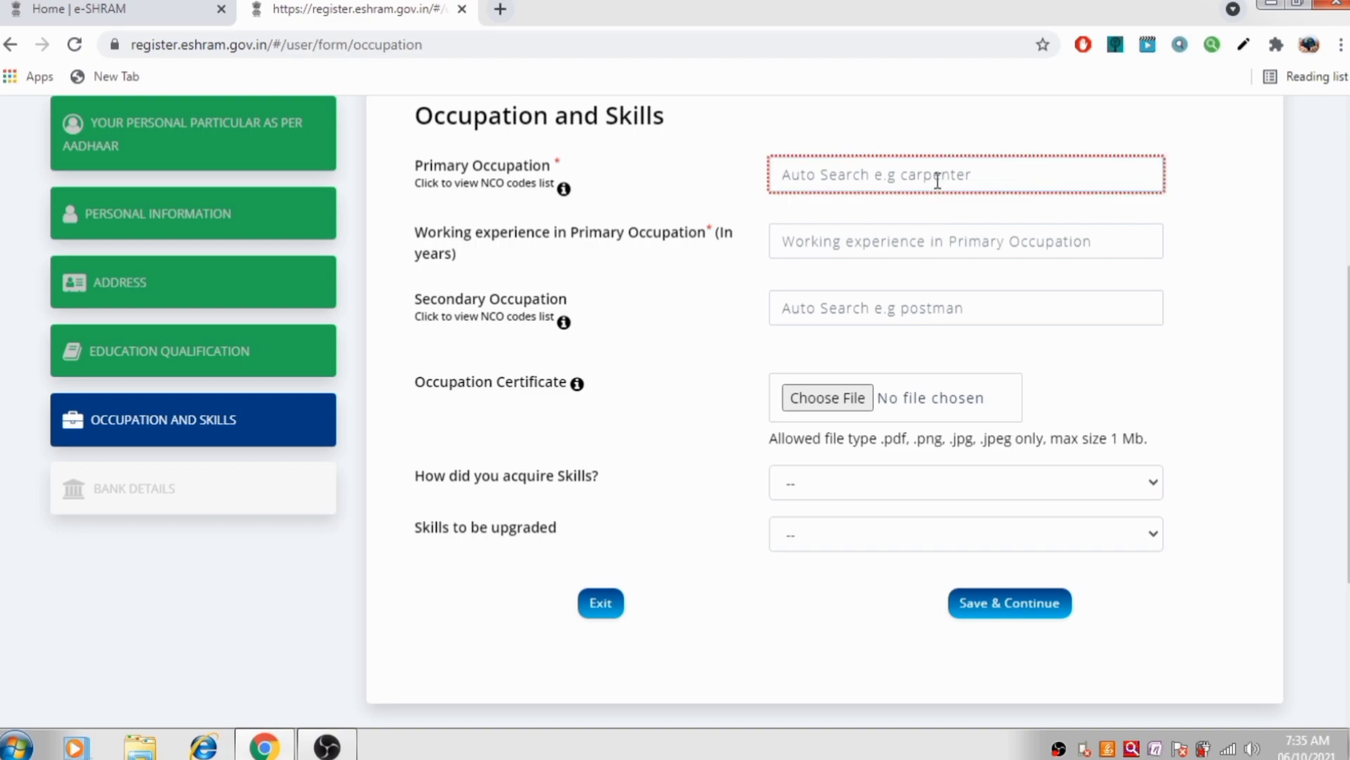
type("c")
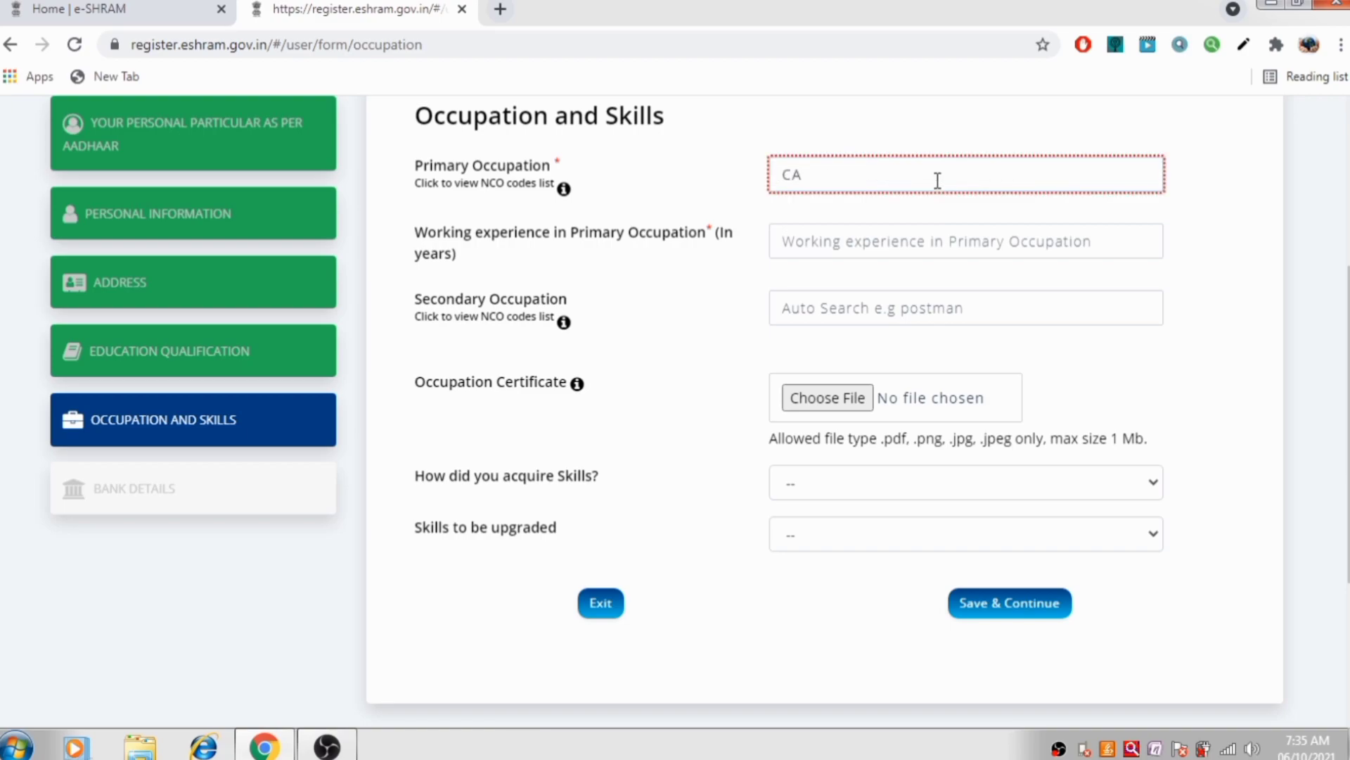
type("ARPANTER")
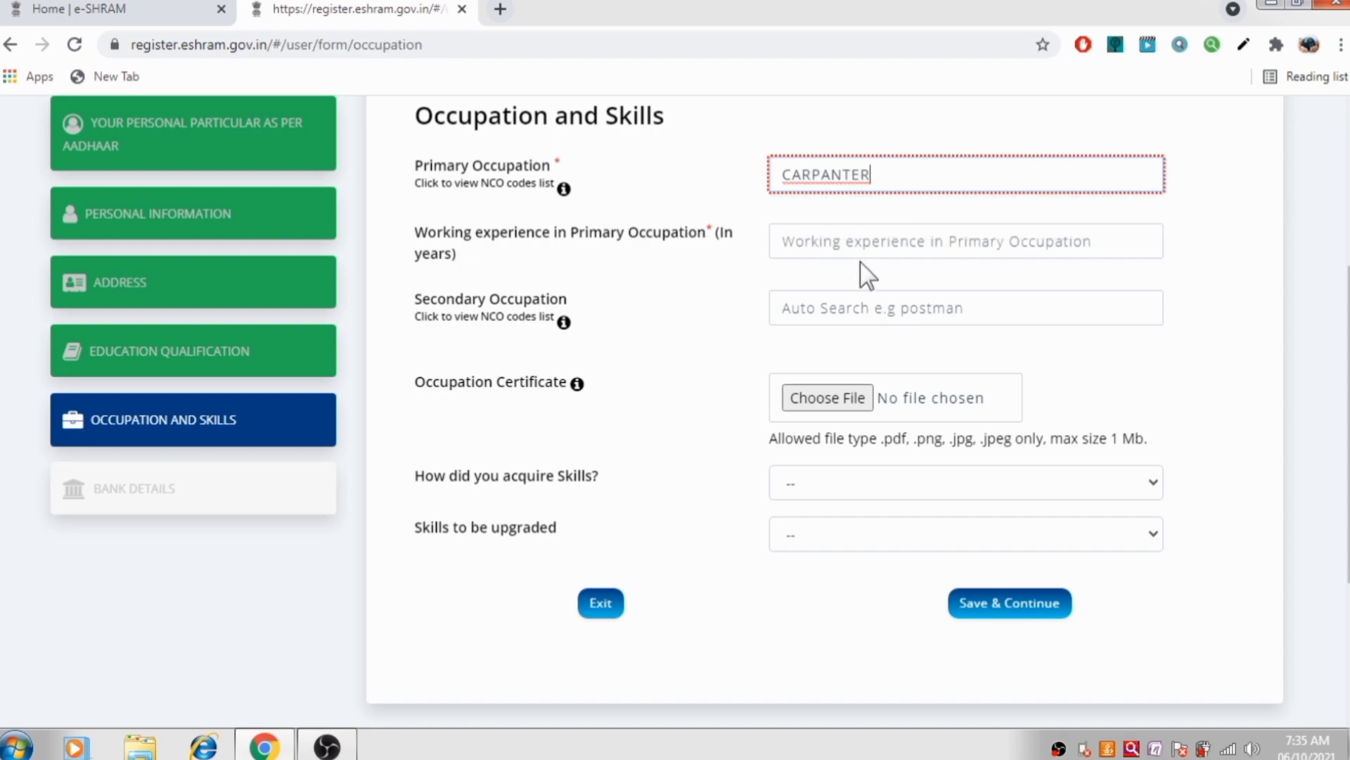
left_click(873, 241)
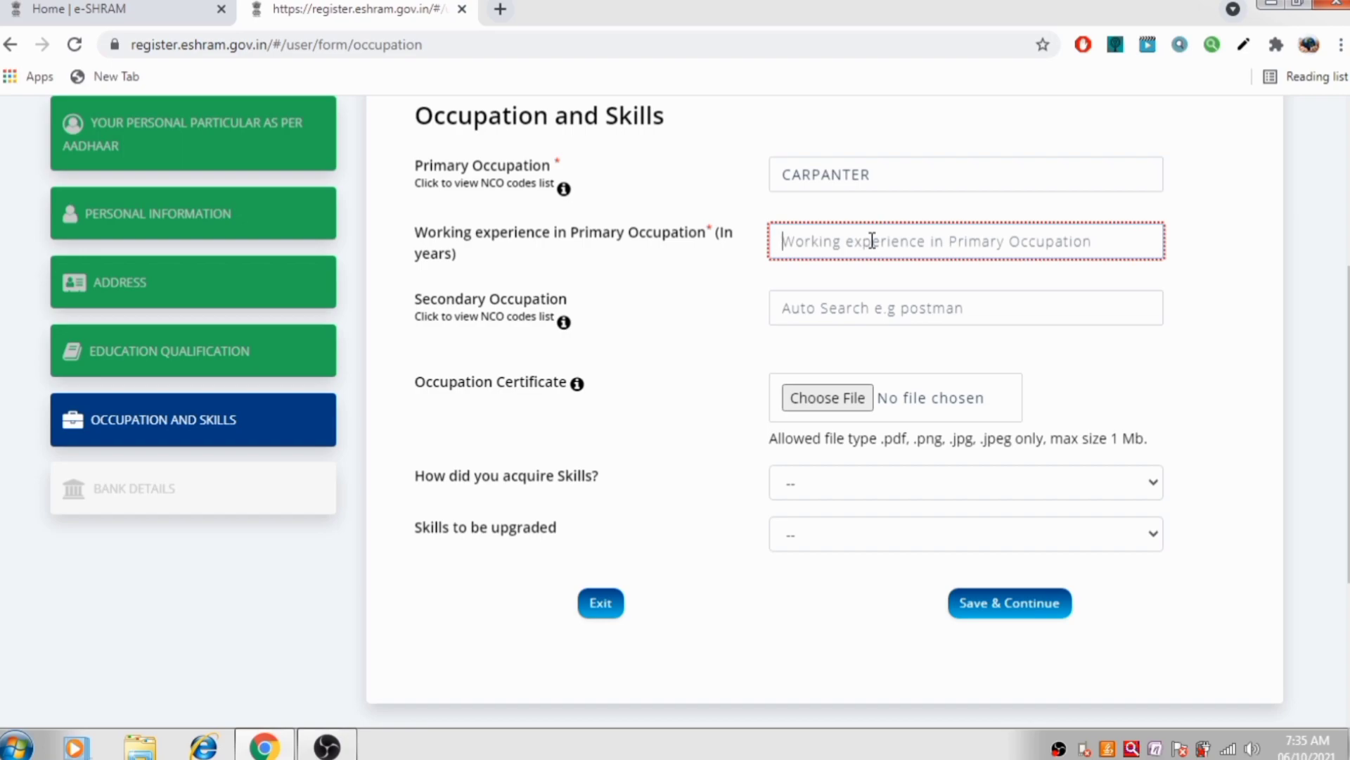
type("5")
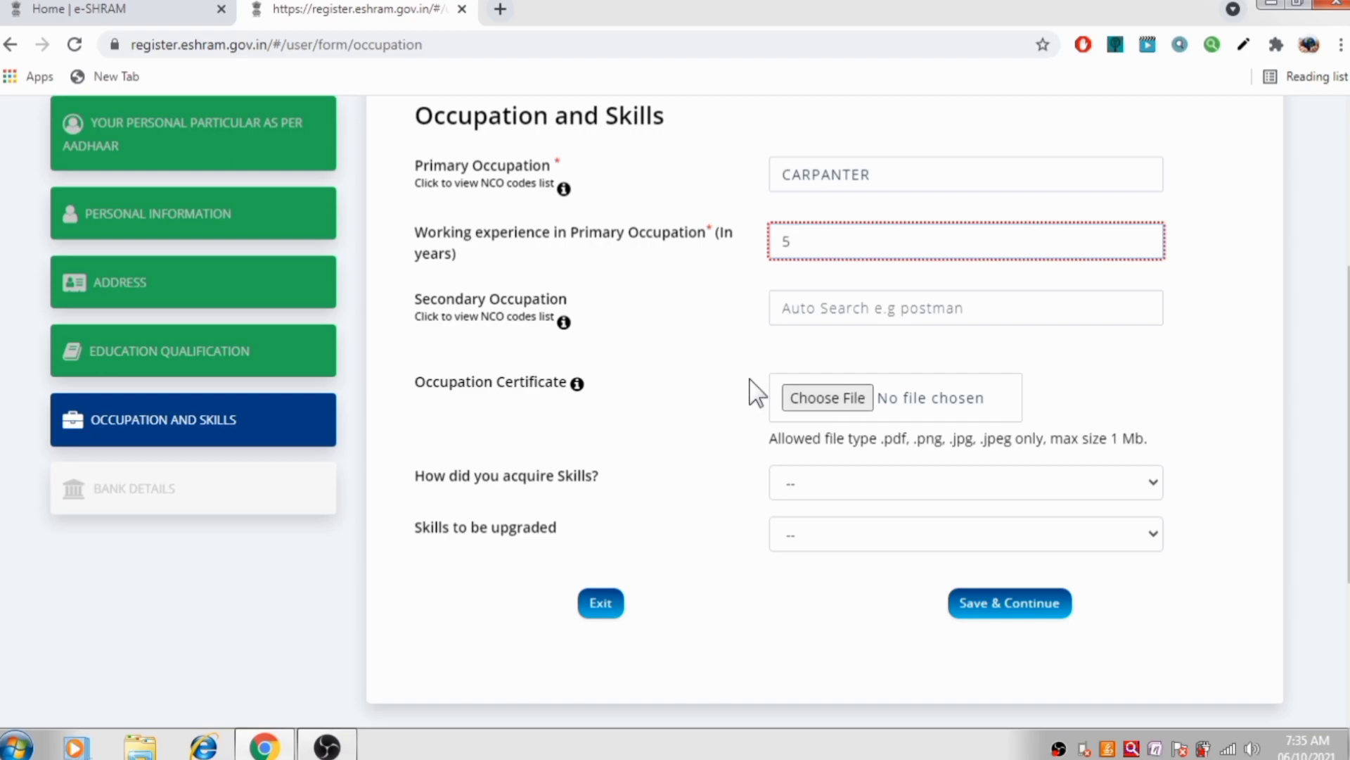
Leave both skills dropdowns at '--' and try saving, which flags the missing primary occupation
scroll(778, 412, "down", 1)
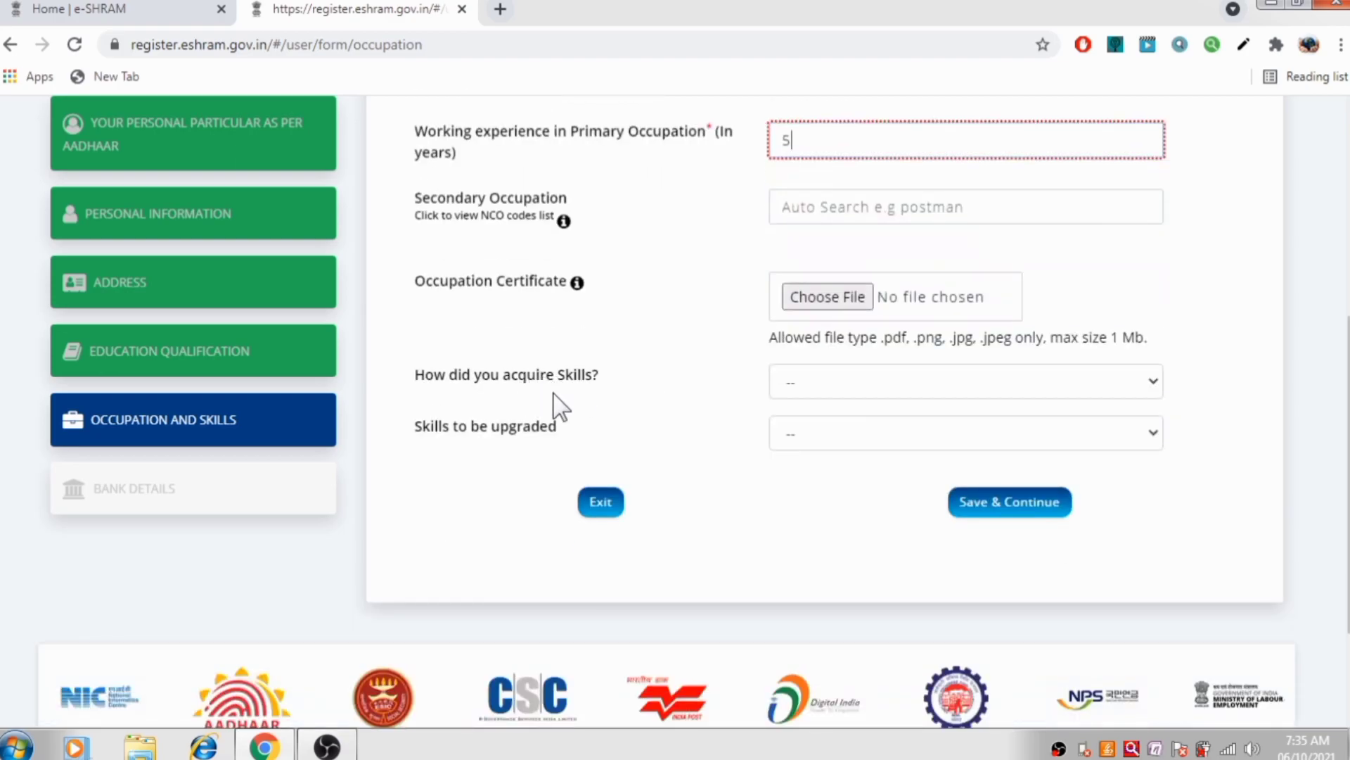
left_click(884, 381)
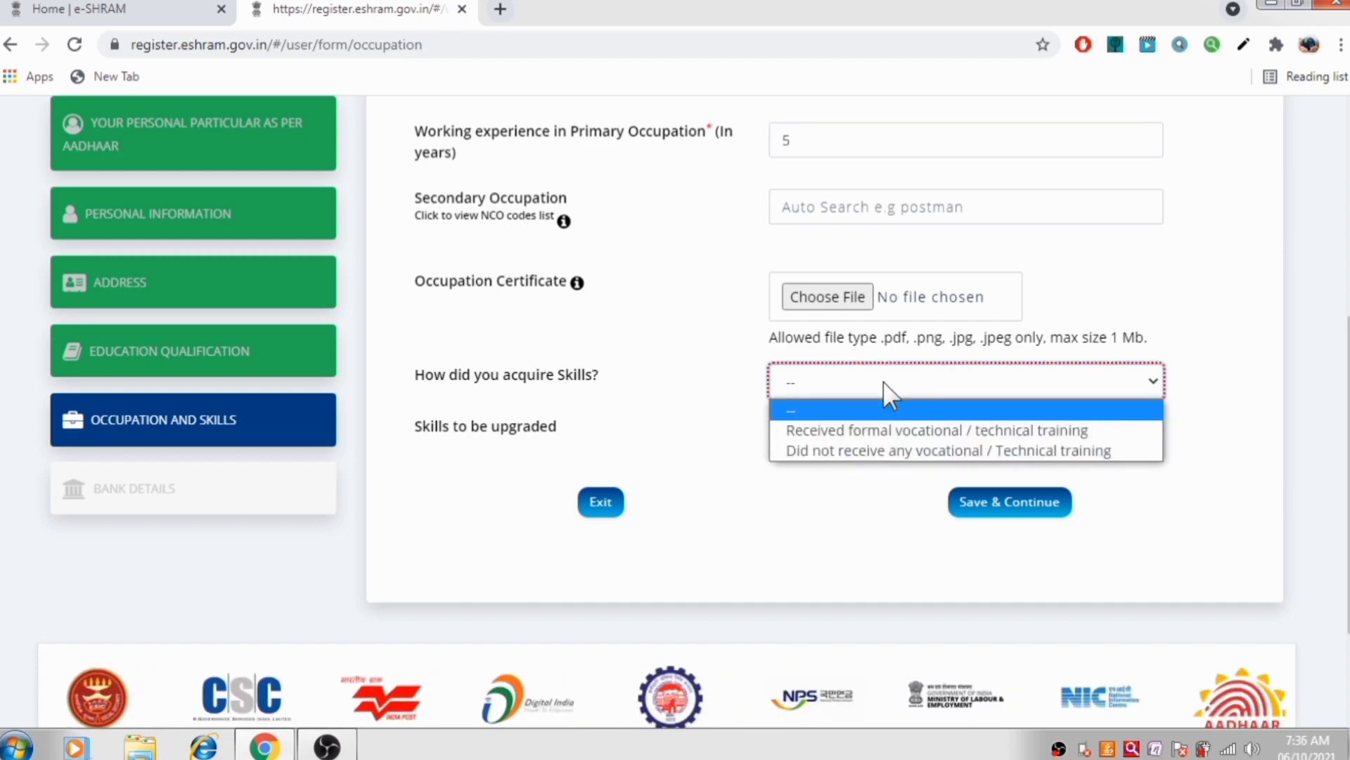
left_click(631, 375)
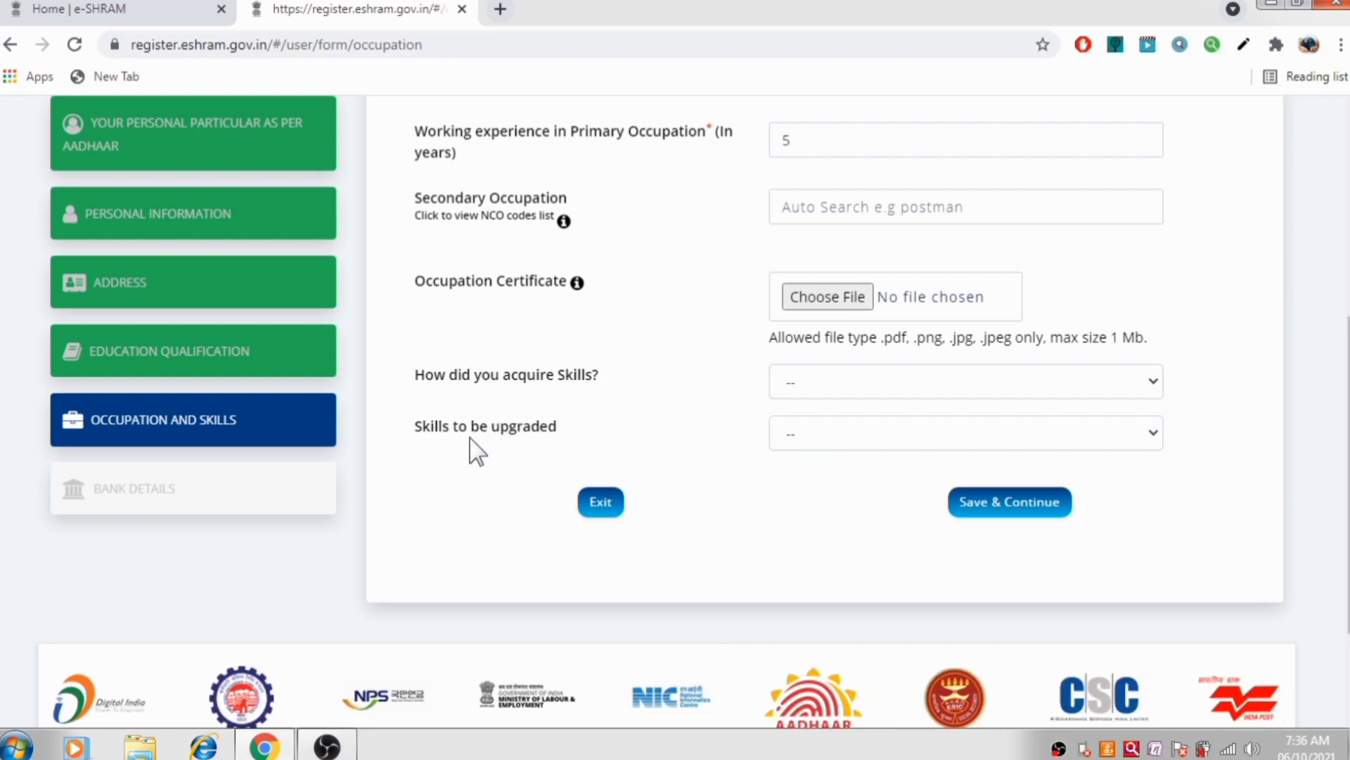
left_click(934, 433)
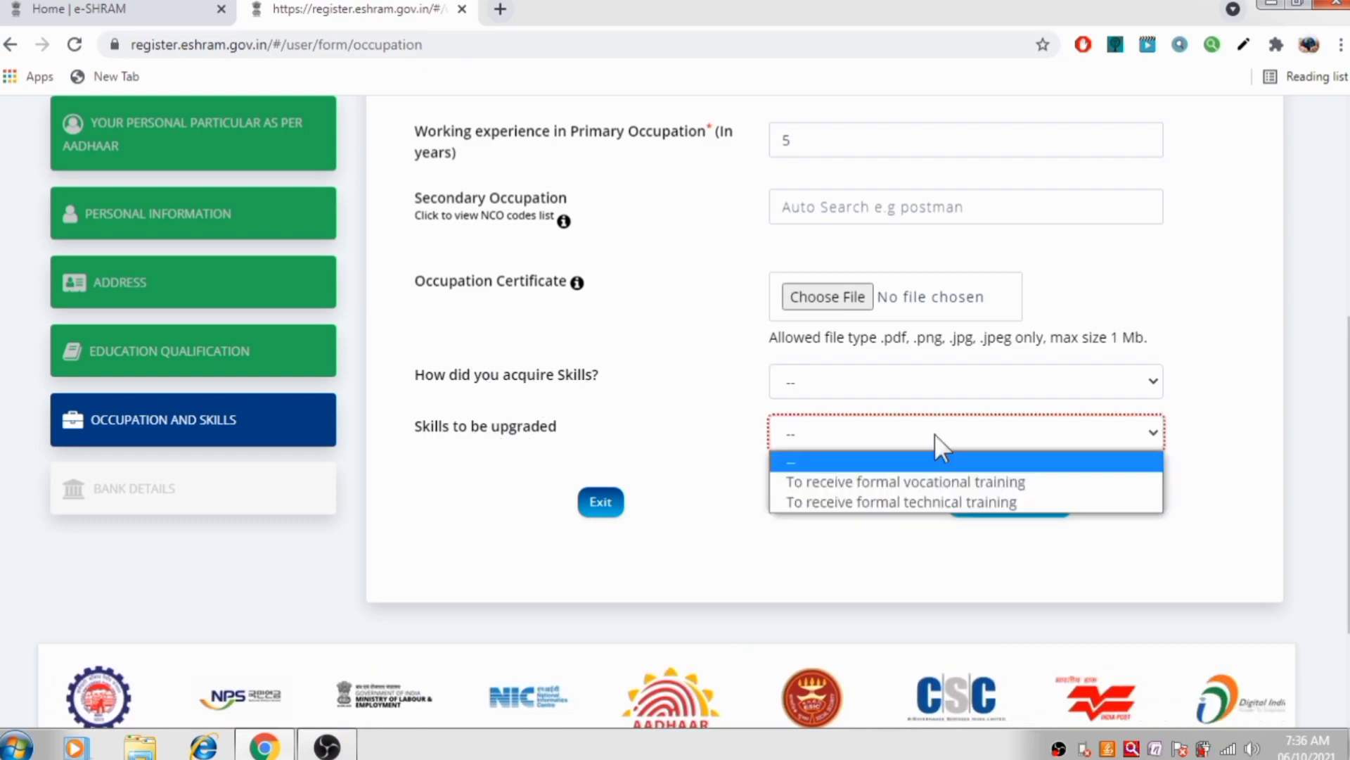
left_click(658, 419)
left_click(1002, 502)
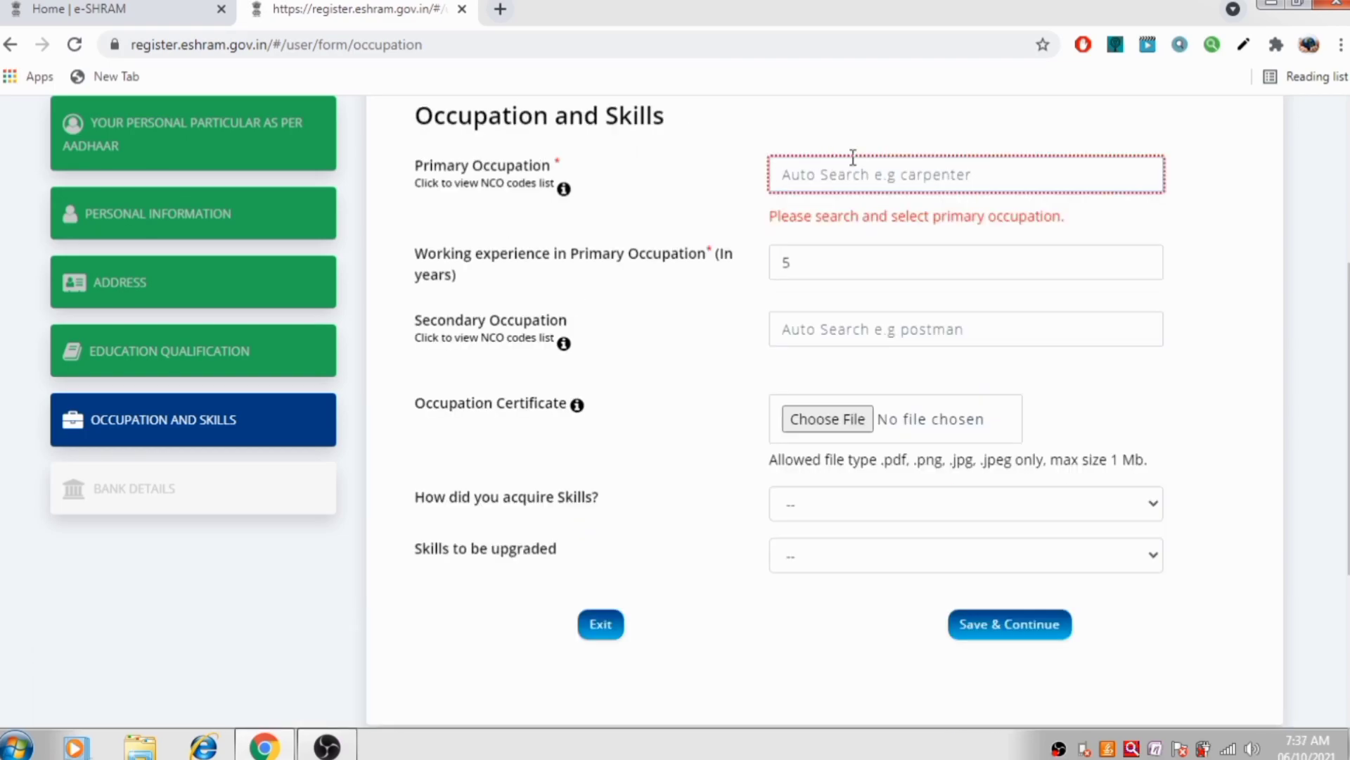
Open the NCO codes list PDF (NCO-codes4.pdf) from the Primary Occupation info link
mouse_move(567, 204)
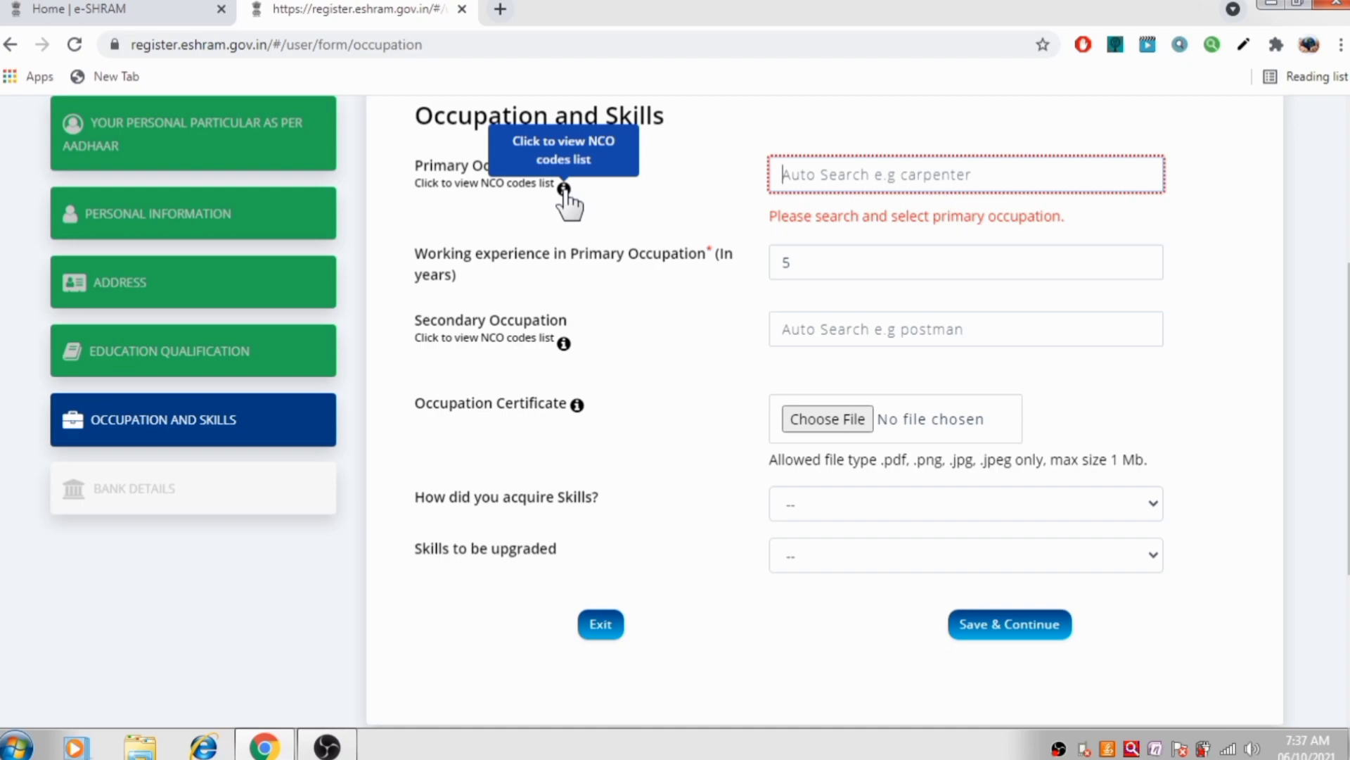
left_click(565, 189)
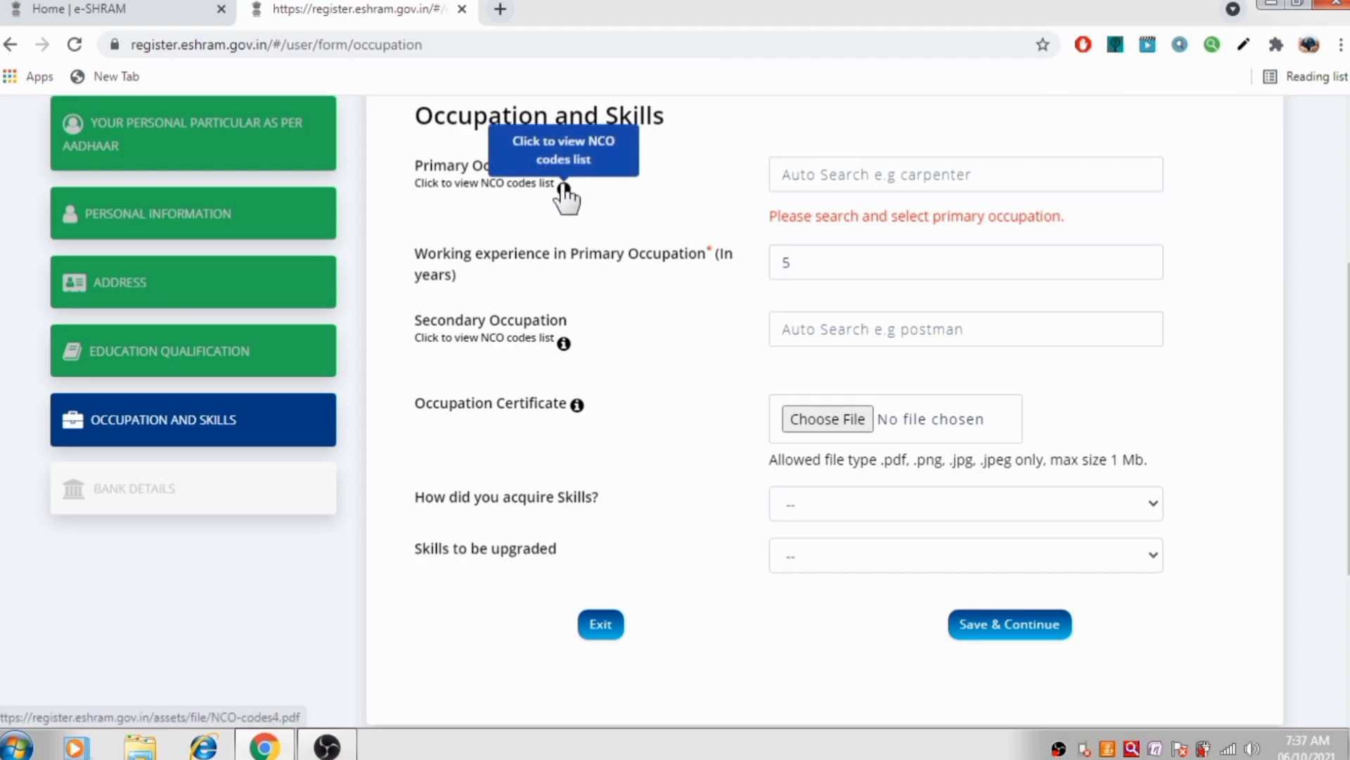
left_click(563, 159)
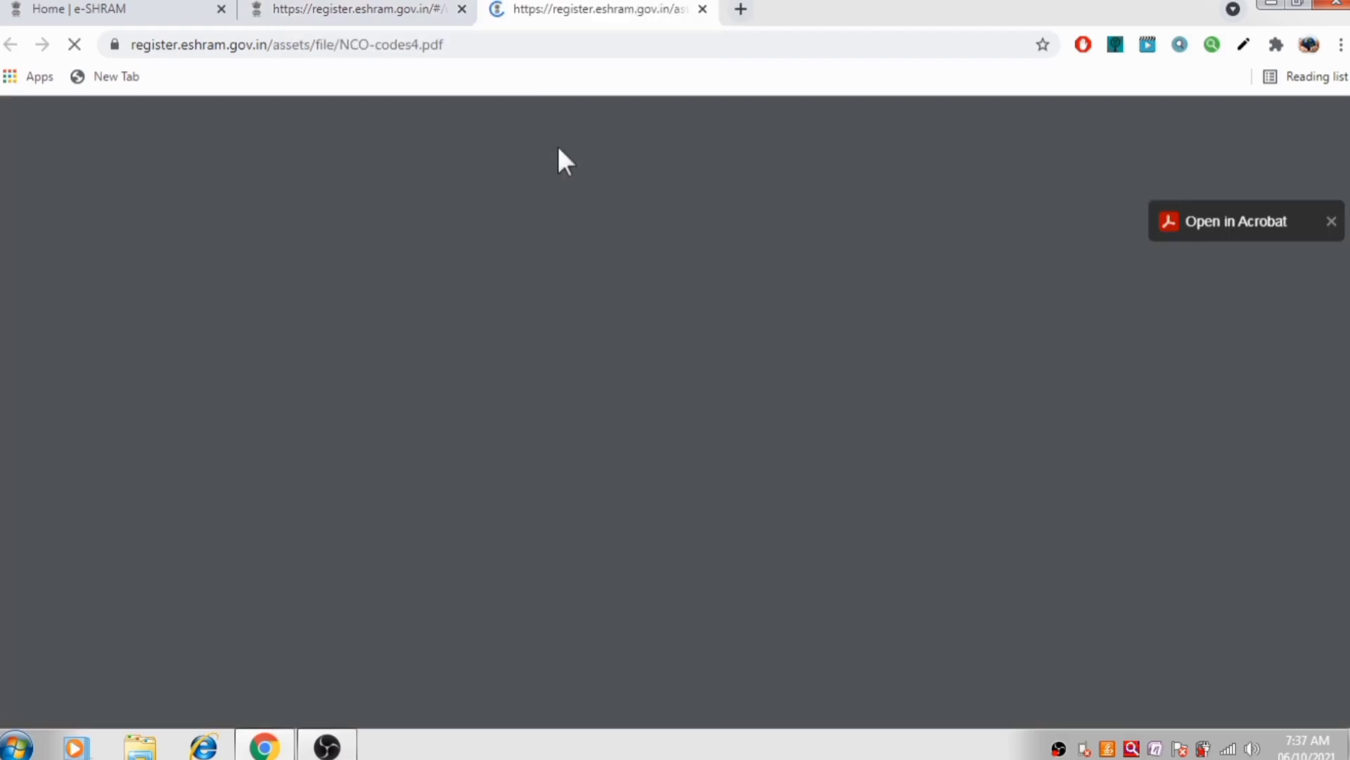
Scroll through the NCO family code table for the occupation code, then back to the top
scroll(695, 417, "down", 3)
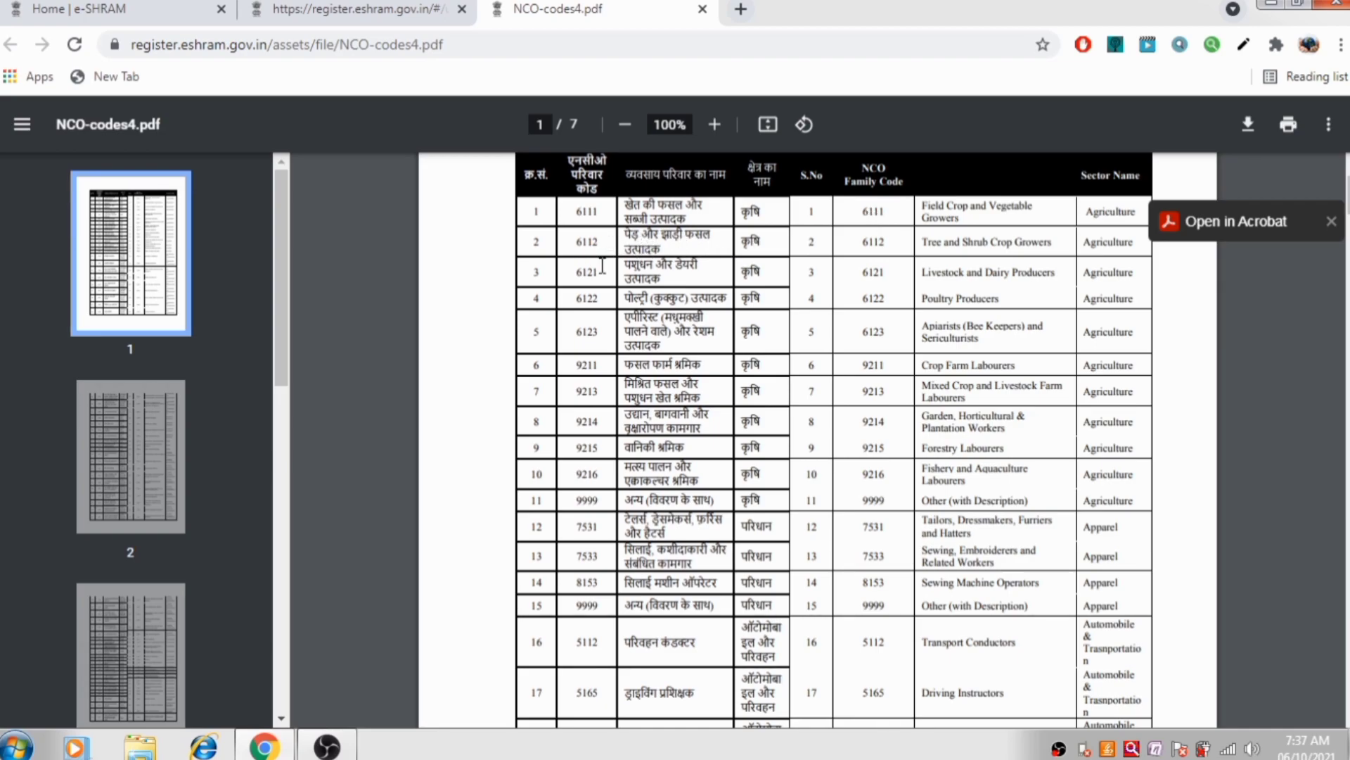
scroll(694, 318, "down", 6)
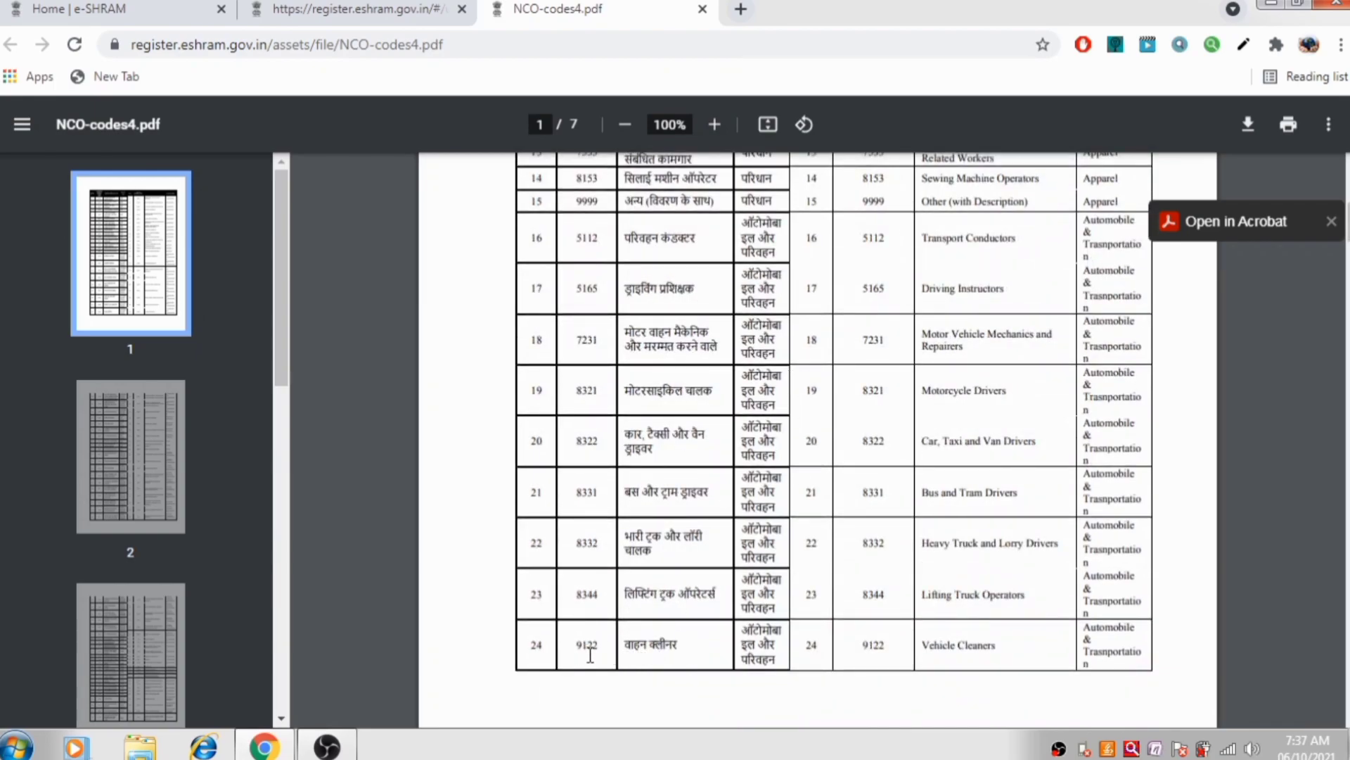
scroll(866, 484, "up", 4)
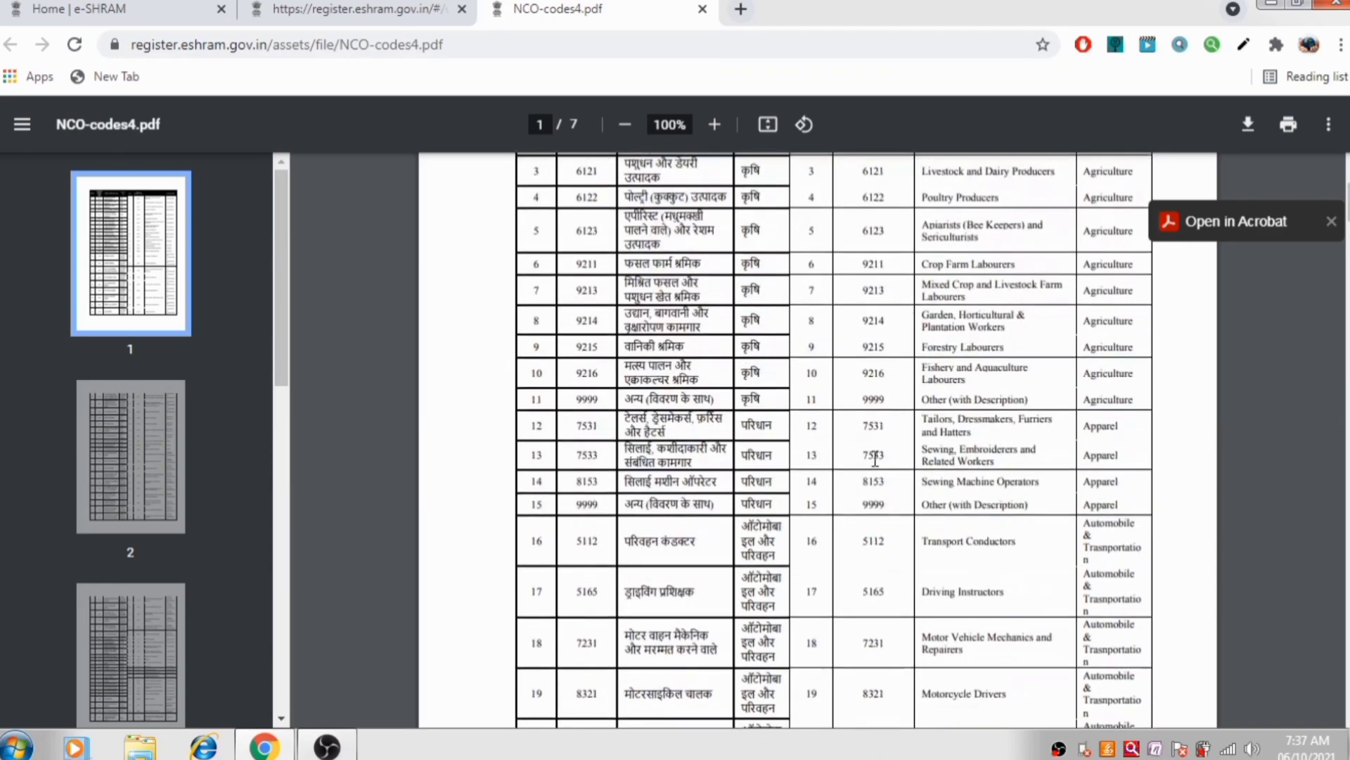
scroll(875, 459, "up", 3)
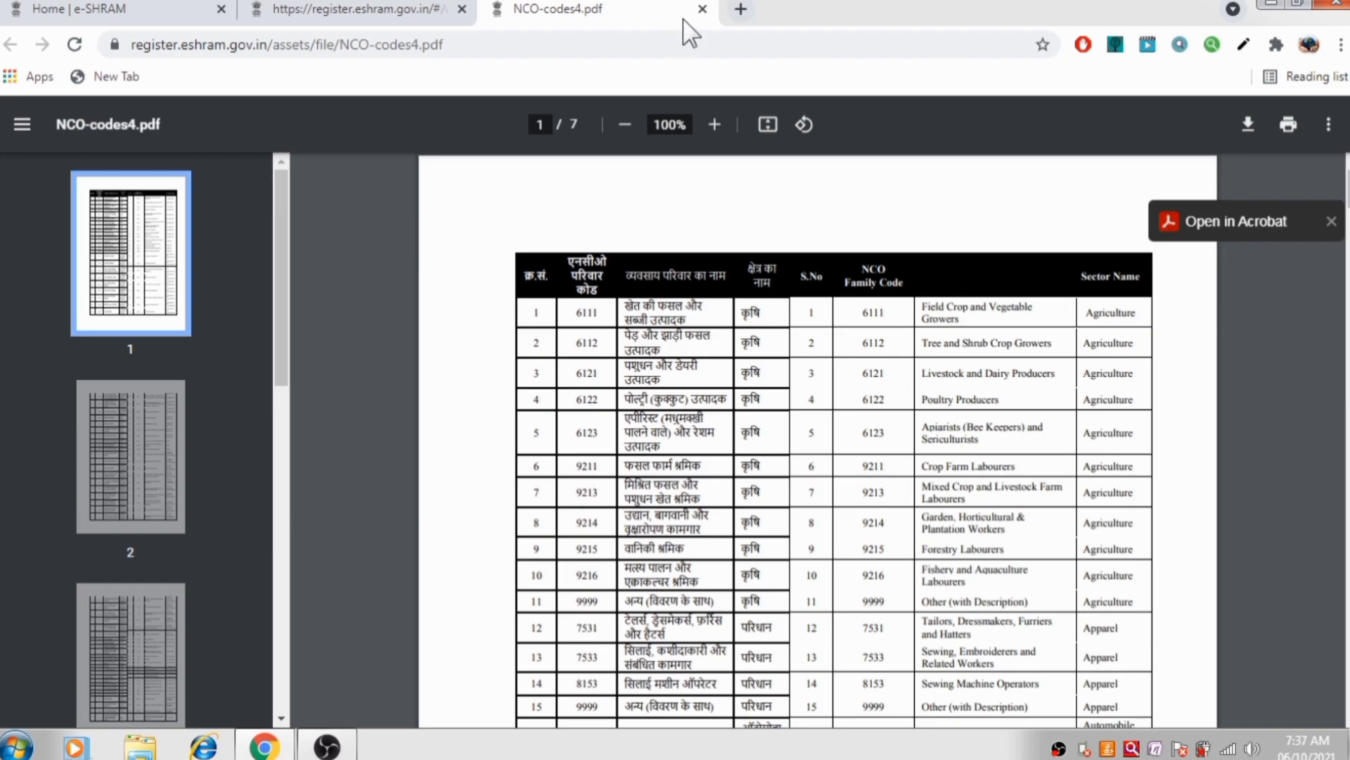
Close the PDF, set Primary Occupation to NCO code 6112, and save
left_click(701, 10)
left_click(873, 166)
type("6112")
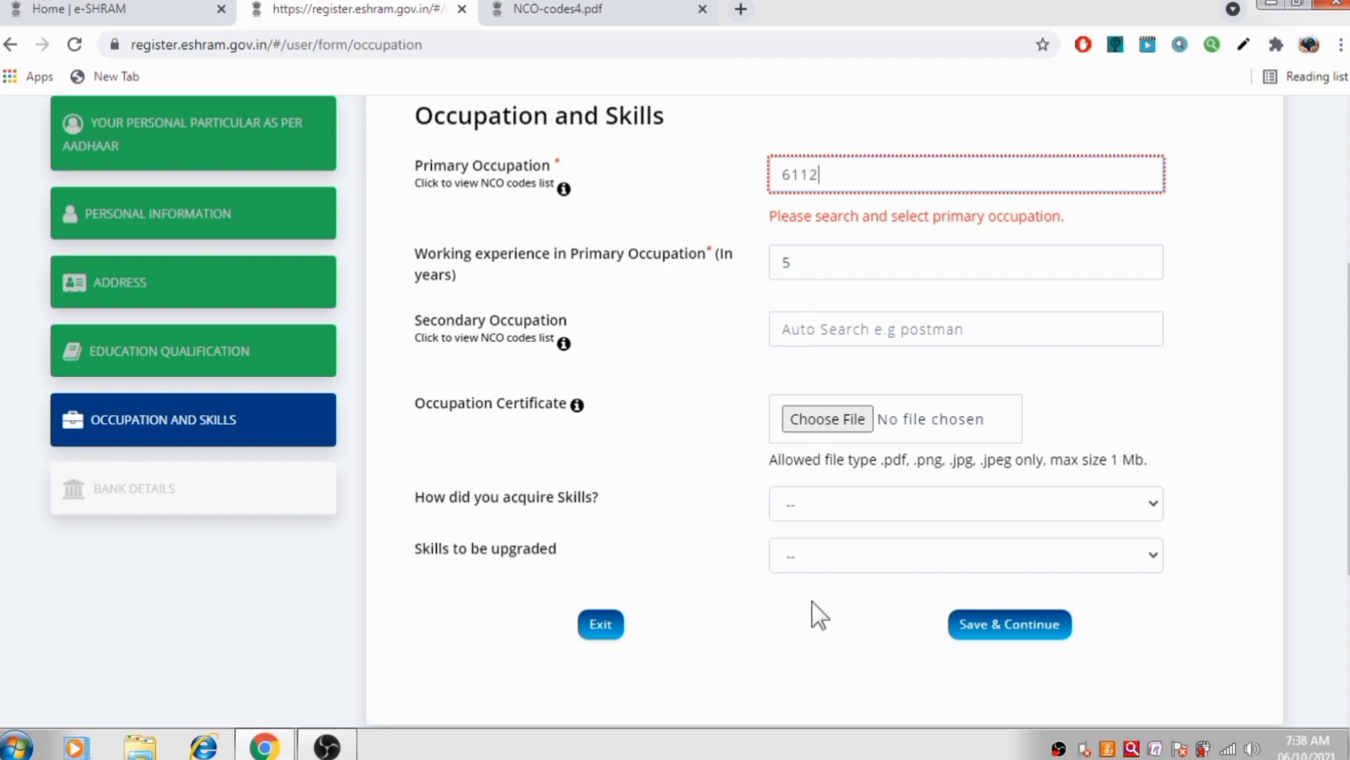
left_click(988, 610)
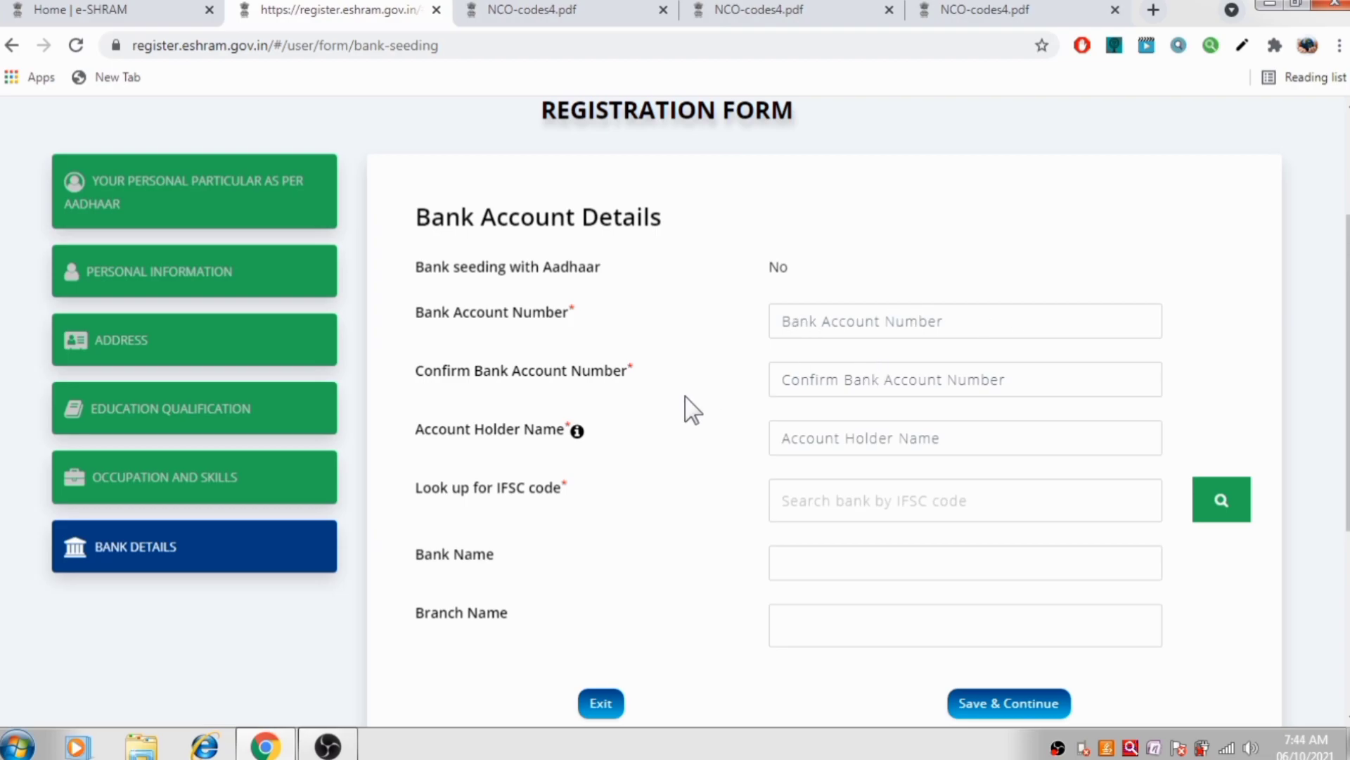
Save the filled bank account details, branch BAILEY ROAD, and continue to Preview
scroll(894, 376, "down", 2)
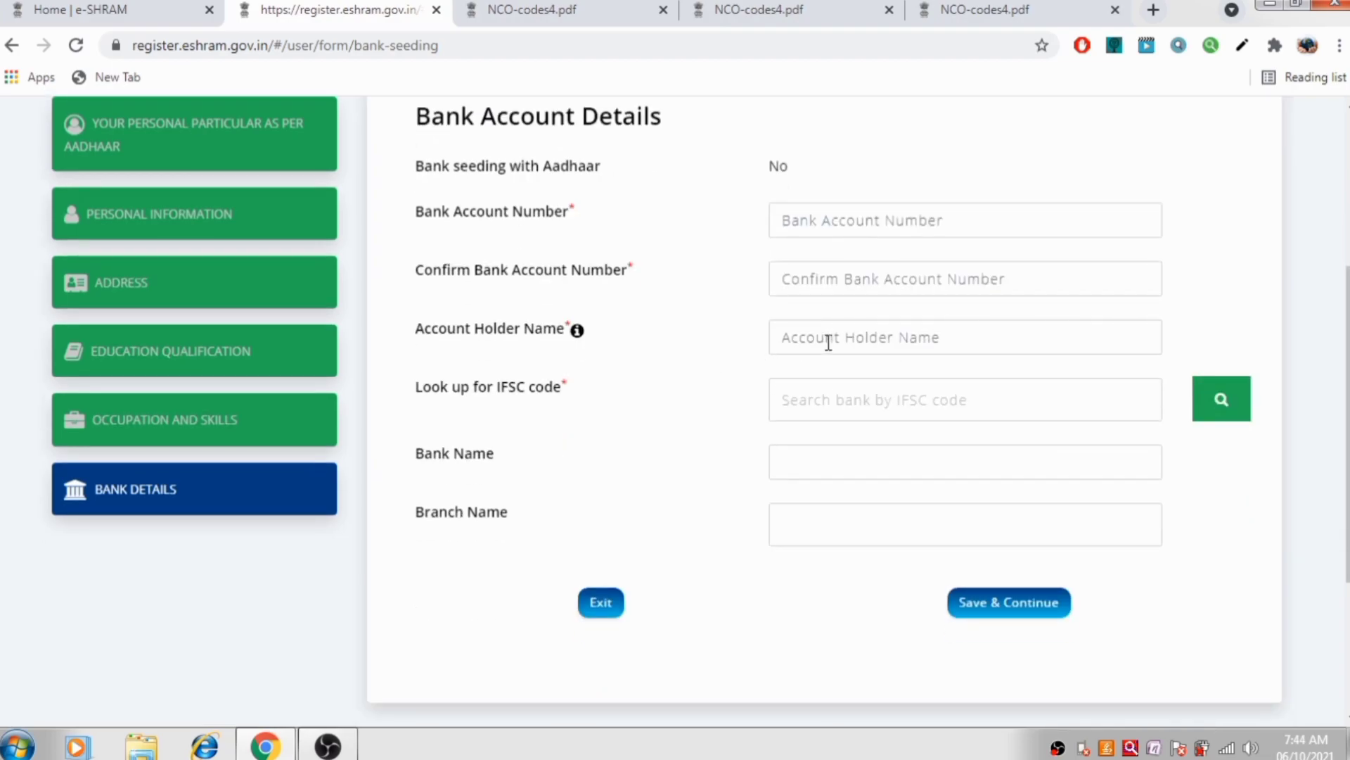
scroll(828, 342, "down", 2)
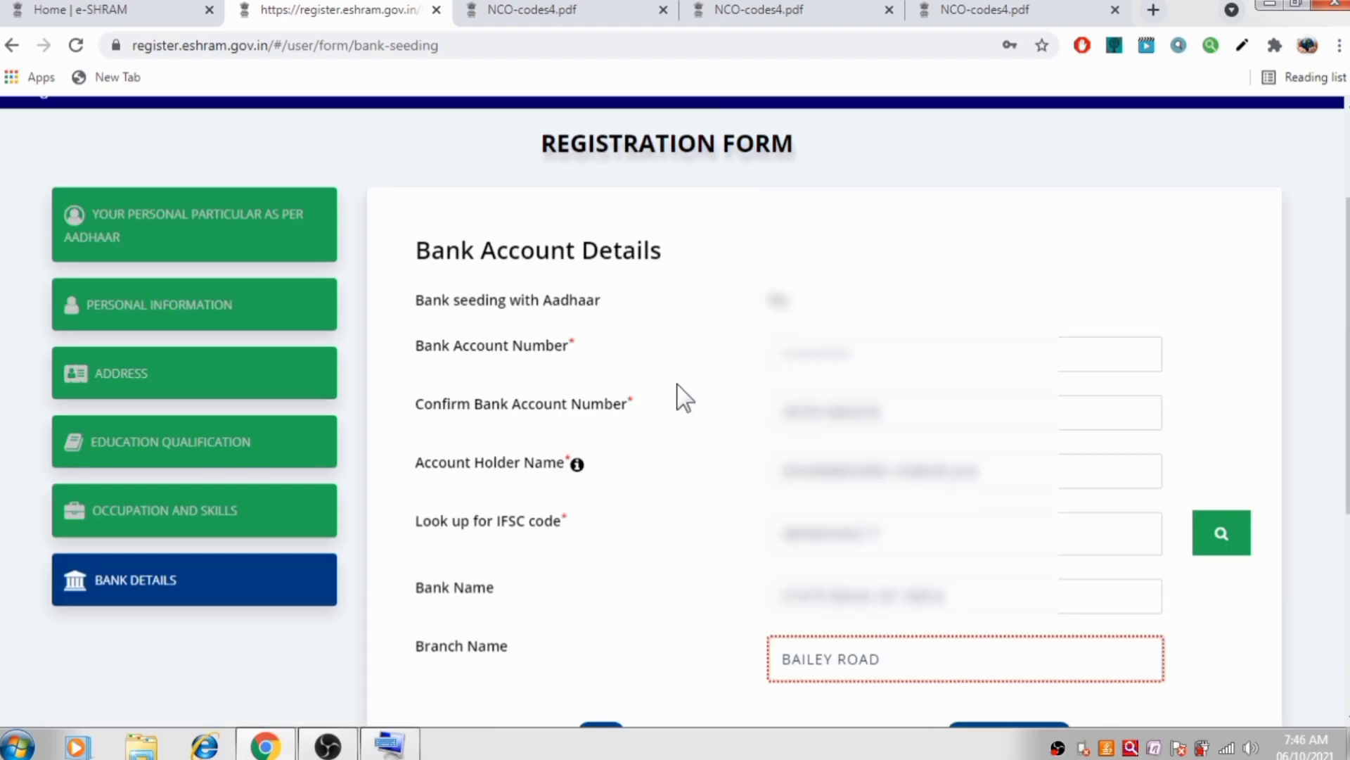
scroll(901, 413, "down", 2)
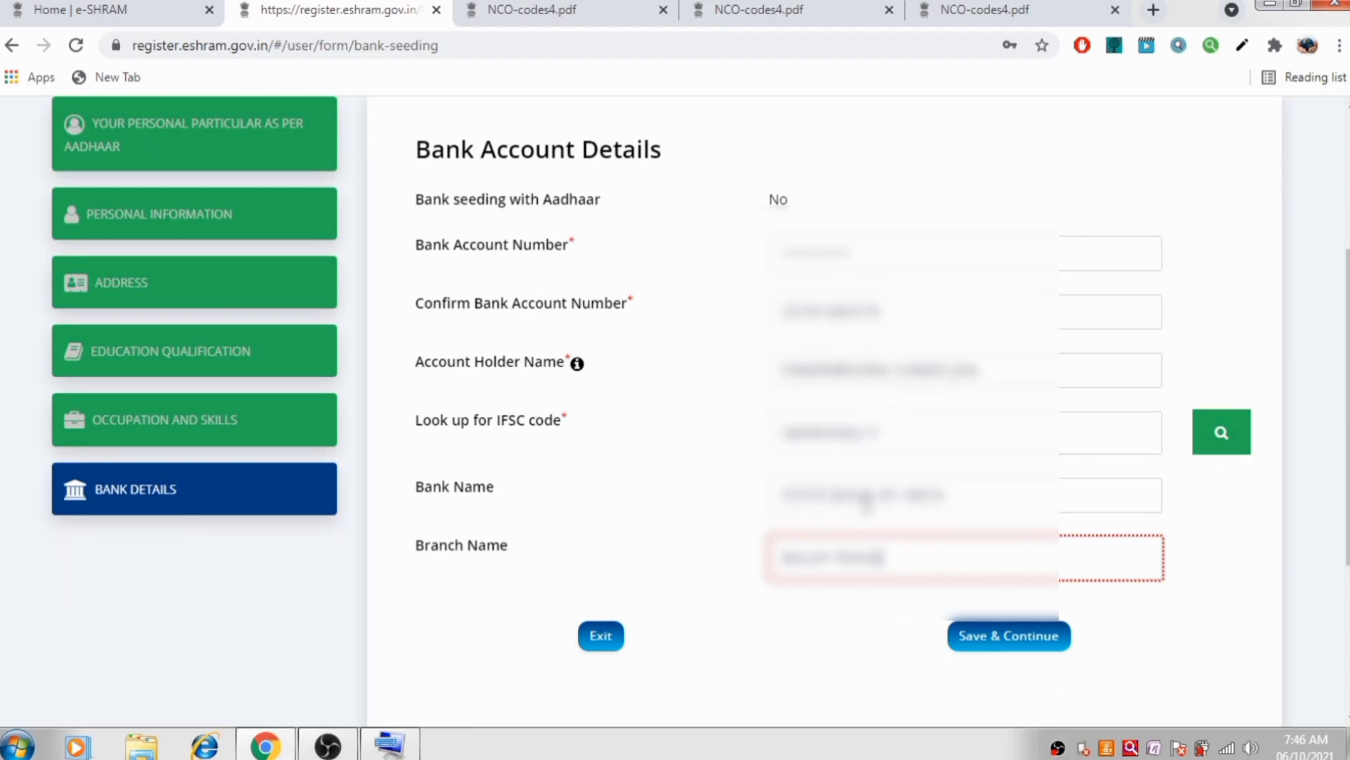
left_click(1001, 637)
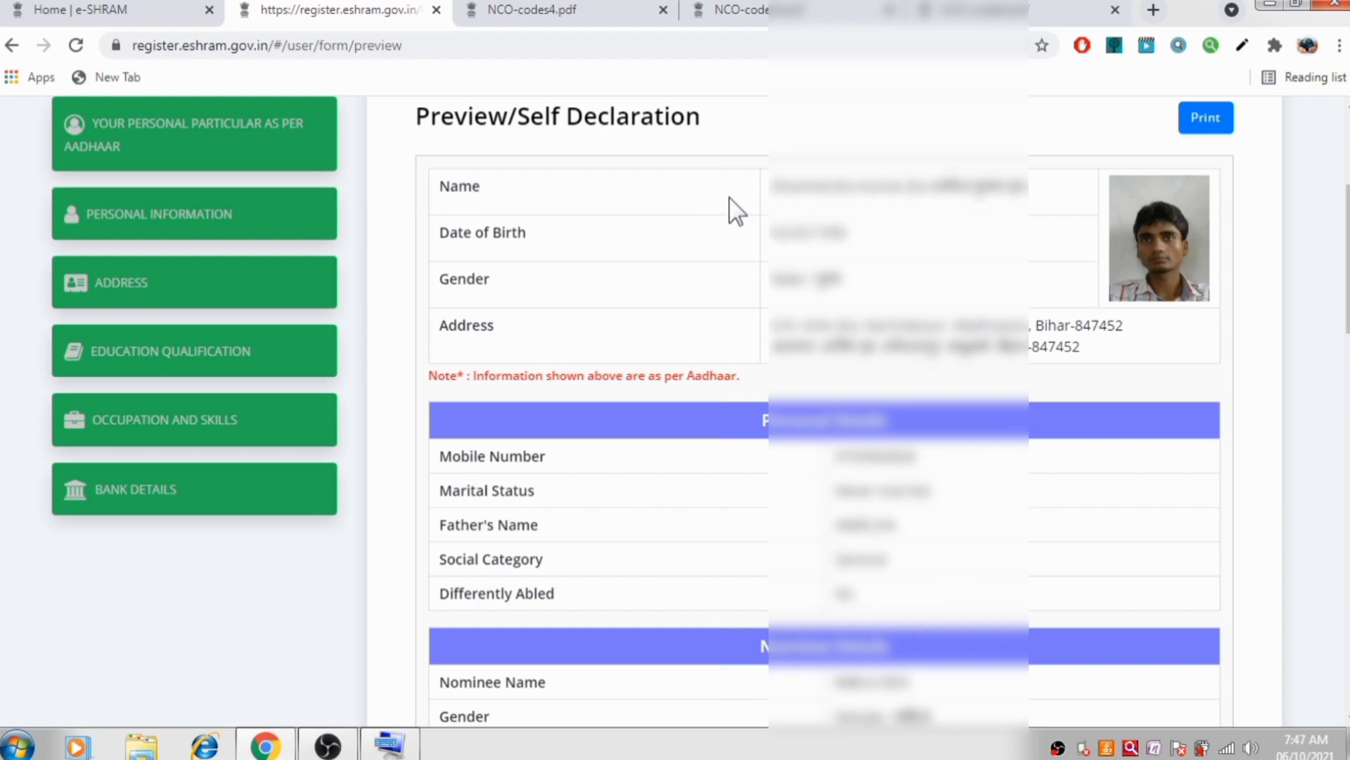
Scroll through the registration preview and tick the 'I undertake that…' declaration checkbox
scroll(752, 342, "down", 1)
scroll(746, 334, "down", 3)
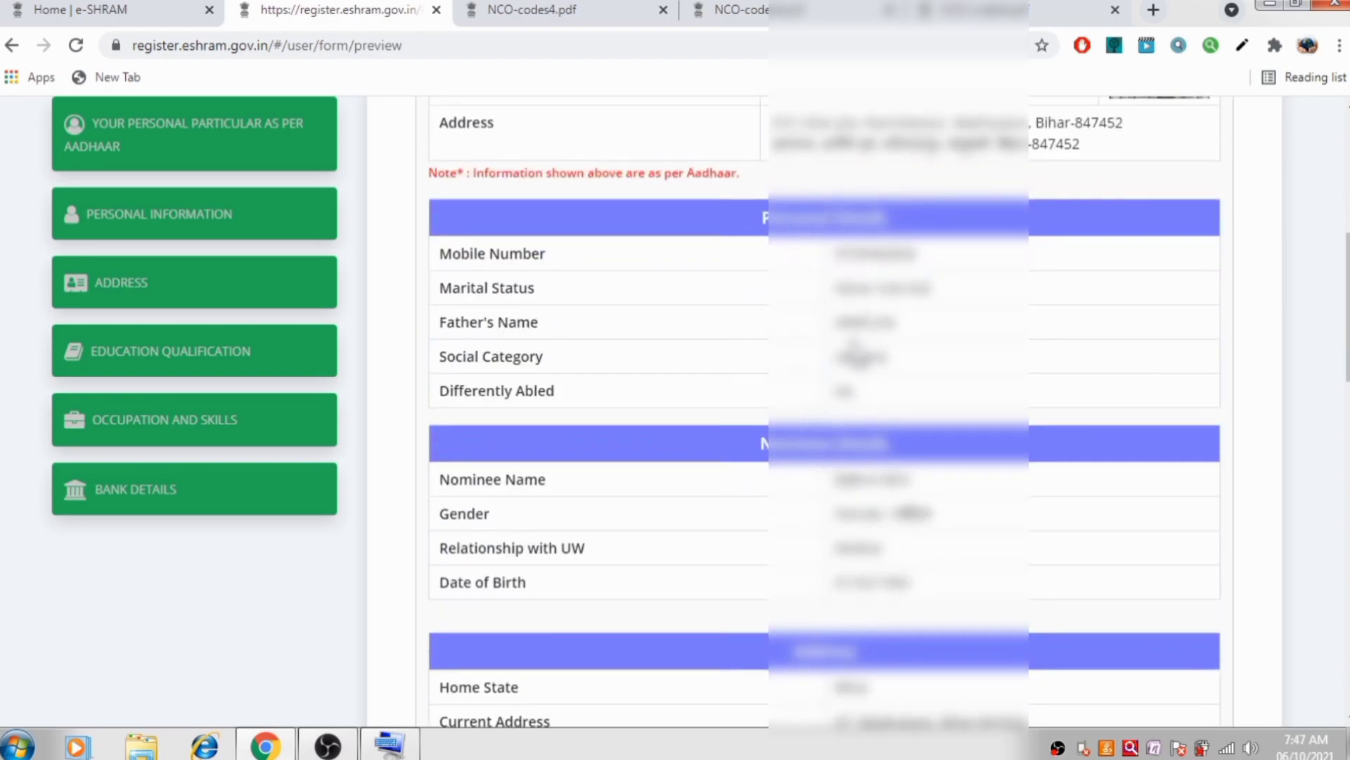
scroll(853, 343, "down", 5)
scroll(853, 338, "down", 5)
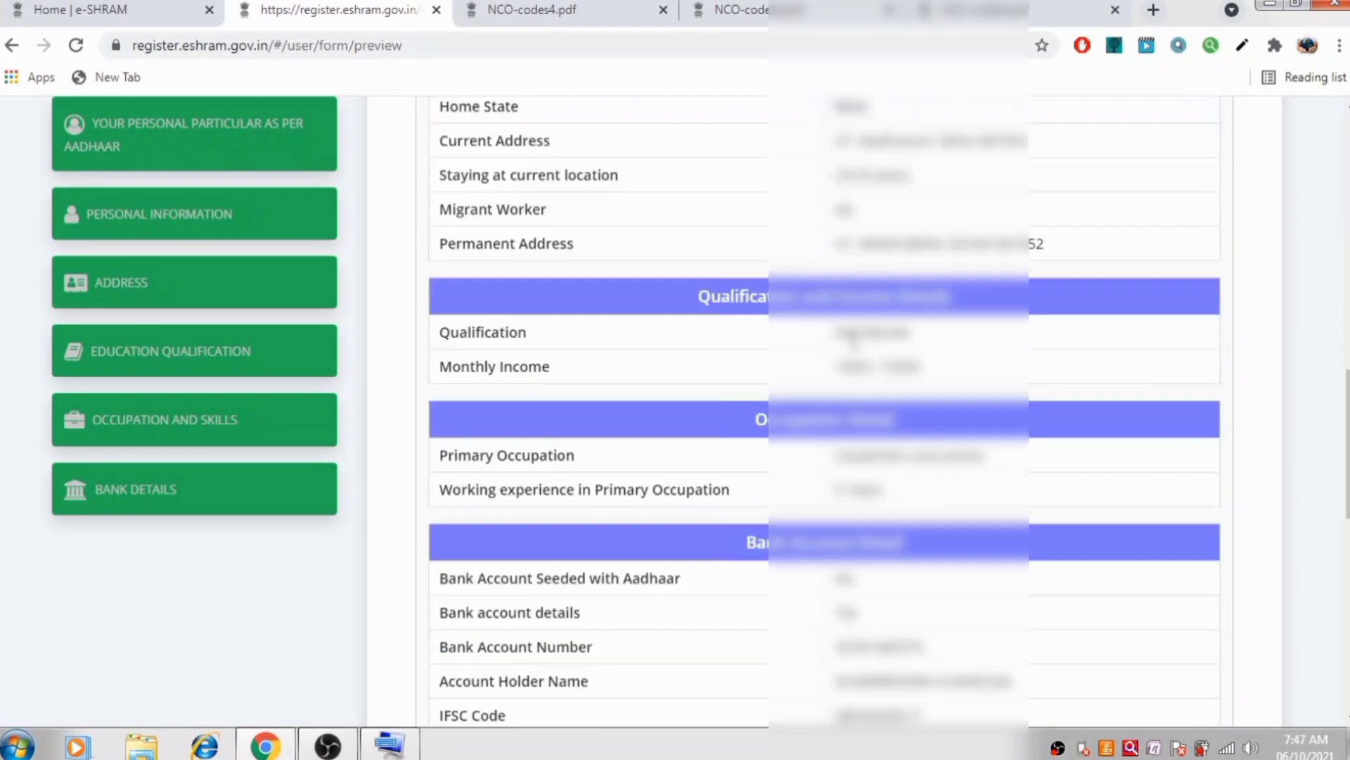
scroll(869, 352, "down", 4)
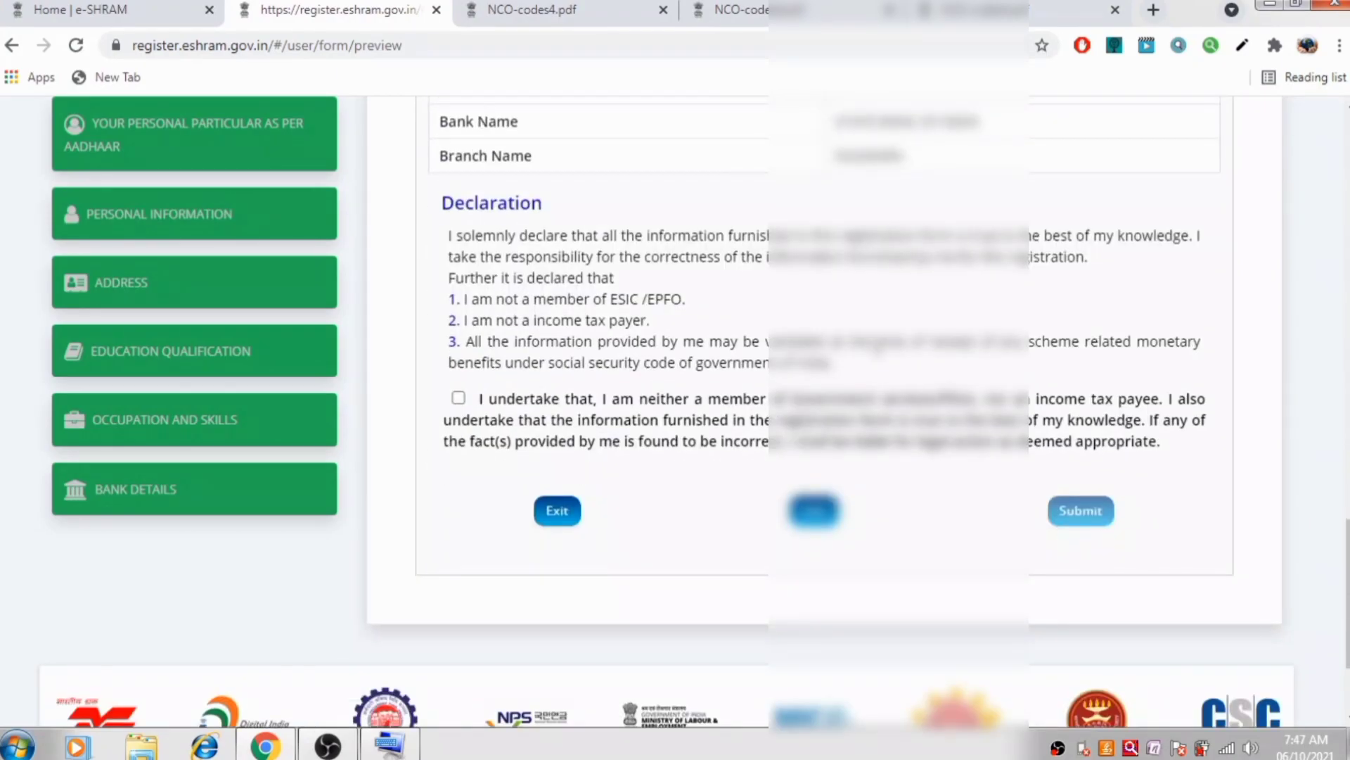
left_click(459, 399)
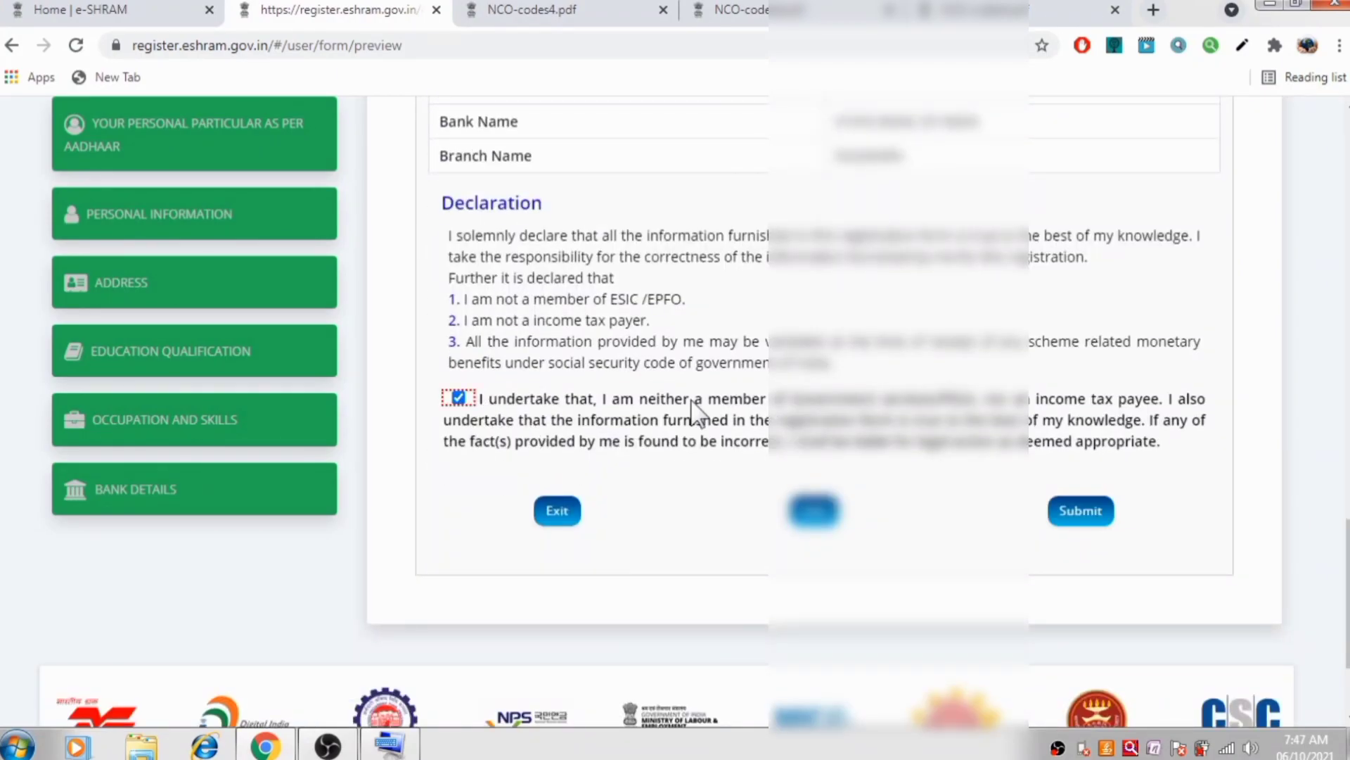
Submit the registration to generate the e-SHRAM UAN card
left_click(1065, 517)
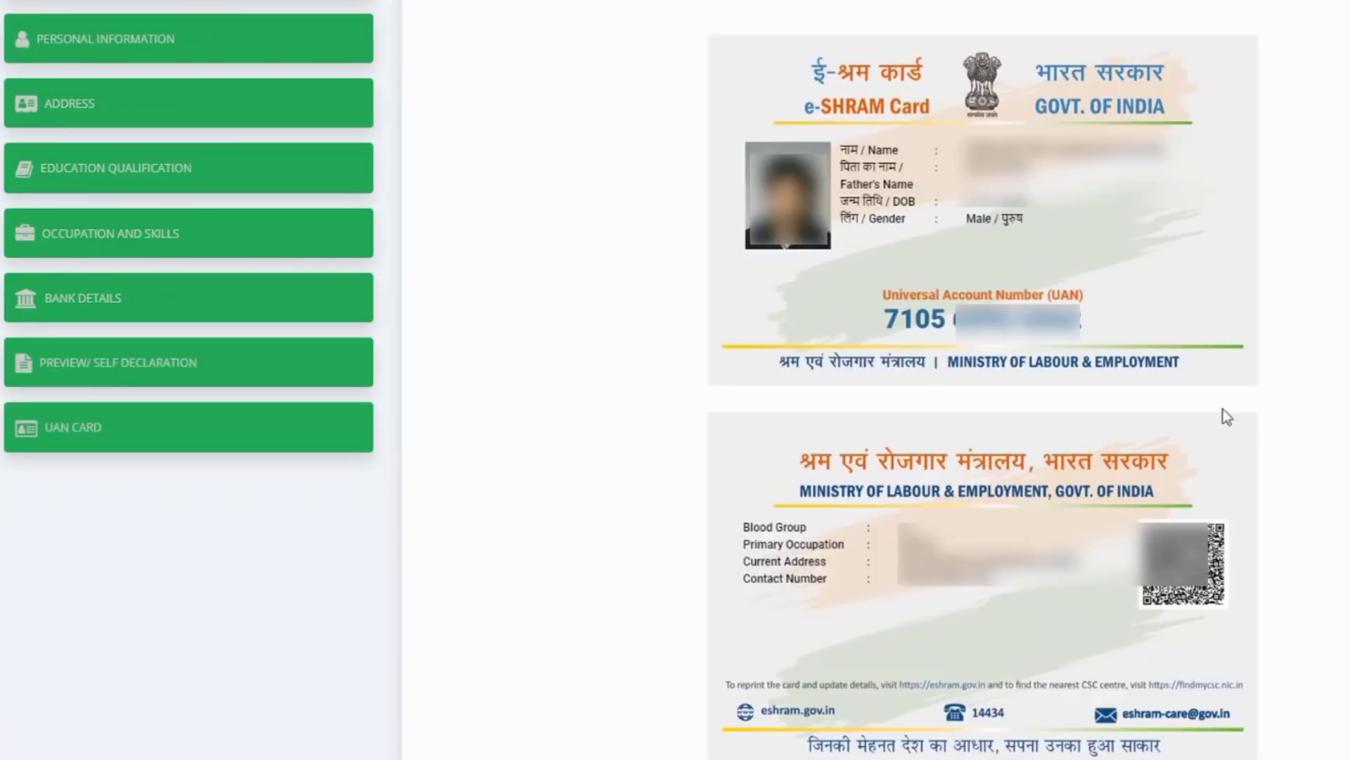